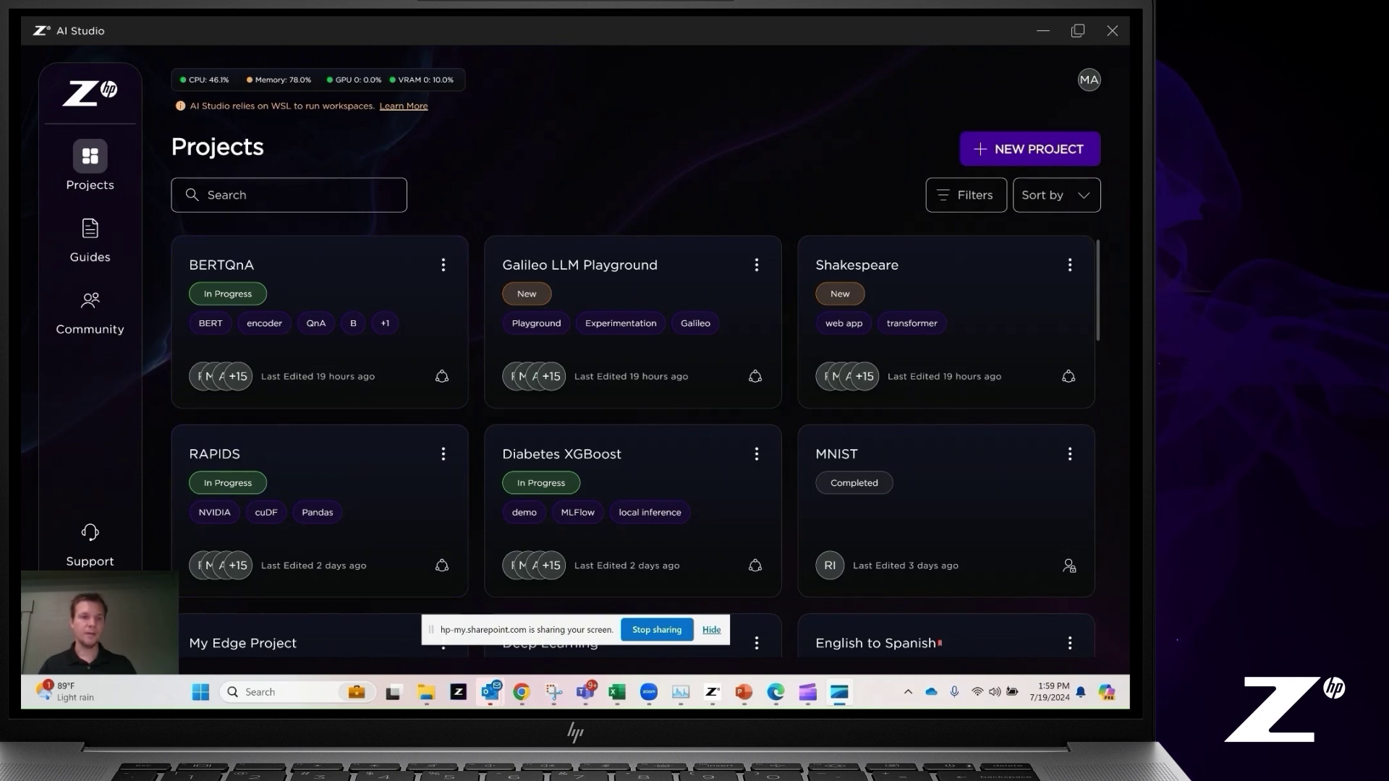
Open the account page and review its general details, including the display name and the installed version
{"action": "left_click", "coordinate": [1089, 80]}
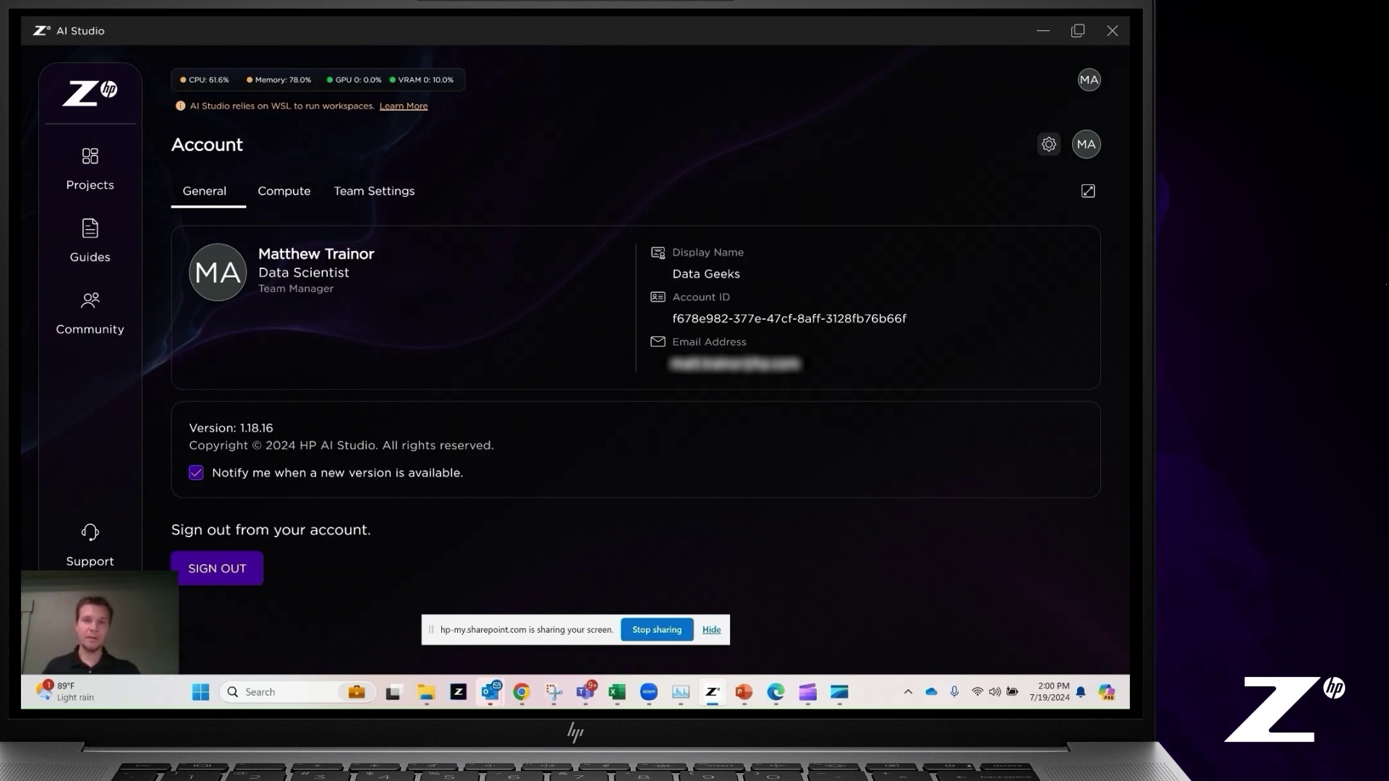
{"action": "left_click", "coordinate": [751, 274]}
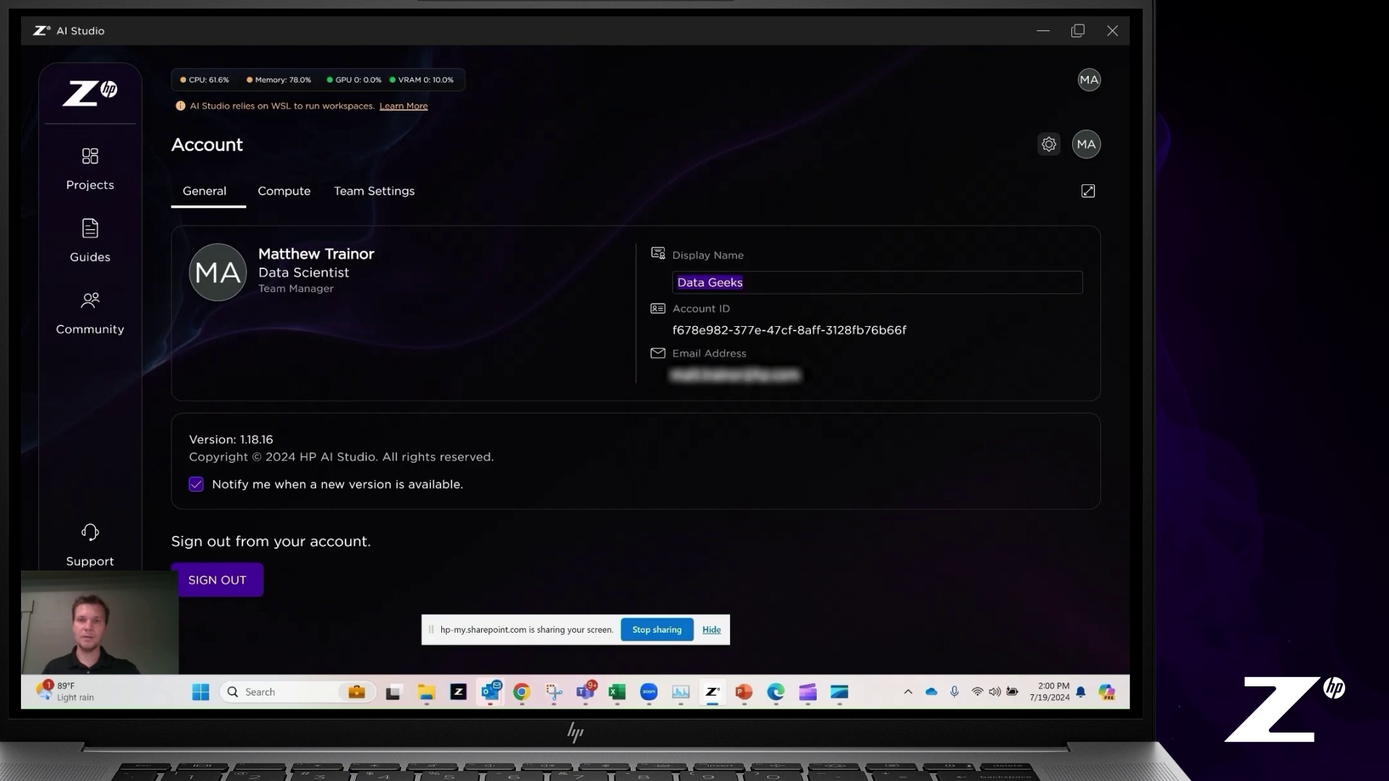
{"action": "key", "text": "Escape"}
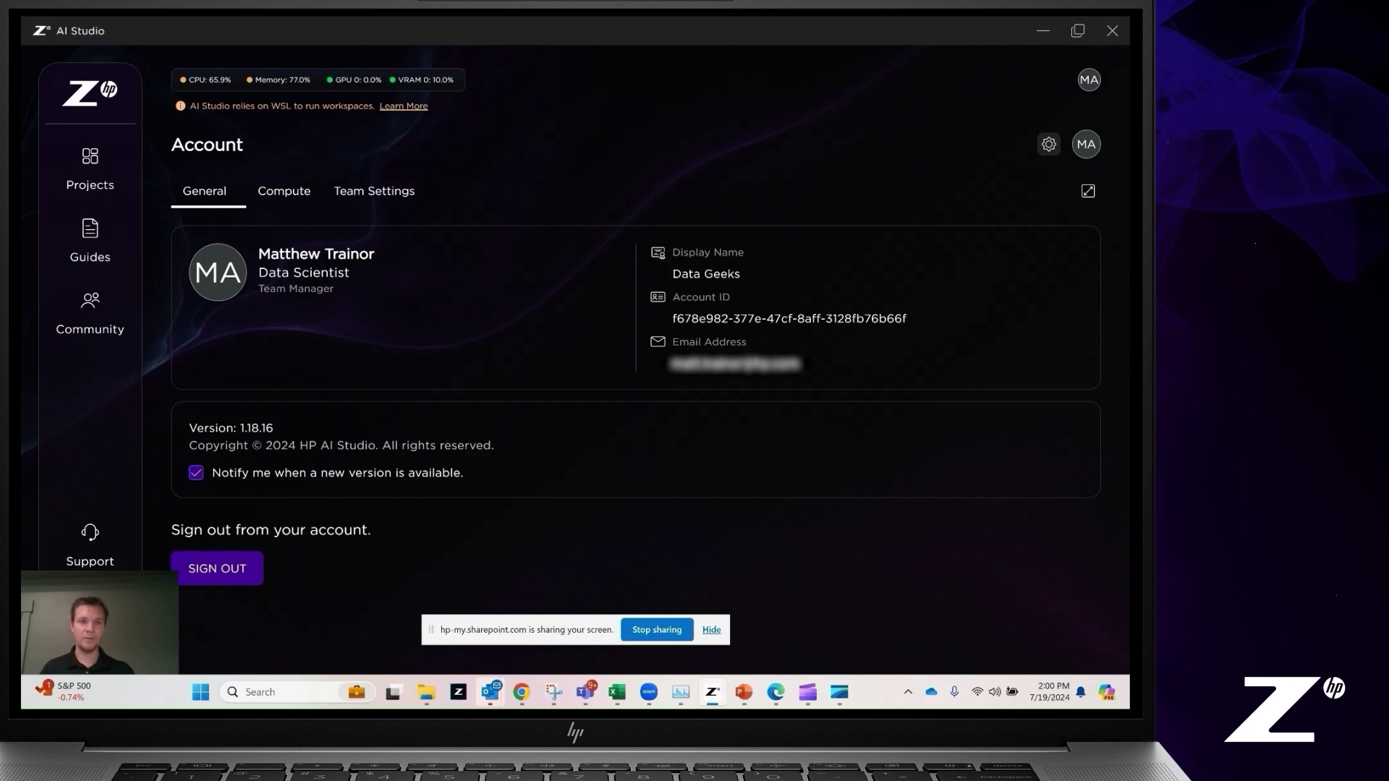
{"action": "left_click_drag", "start_coordinate": [274, 428], "coordinate": [188, 428]}
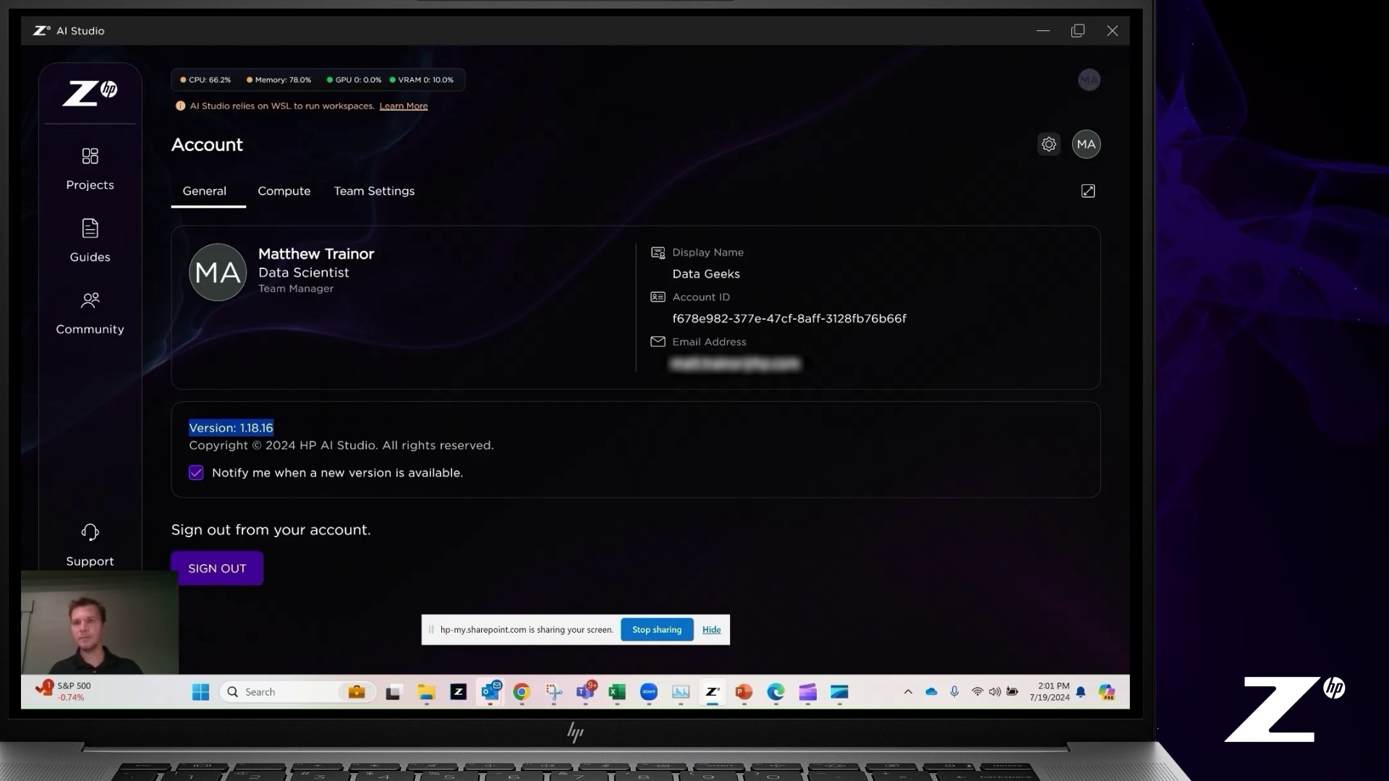
Look through the list of accounts available for switching, including Data Geeks, and close it
{"action": "left_click", "coordinate": [1086, 144]}
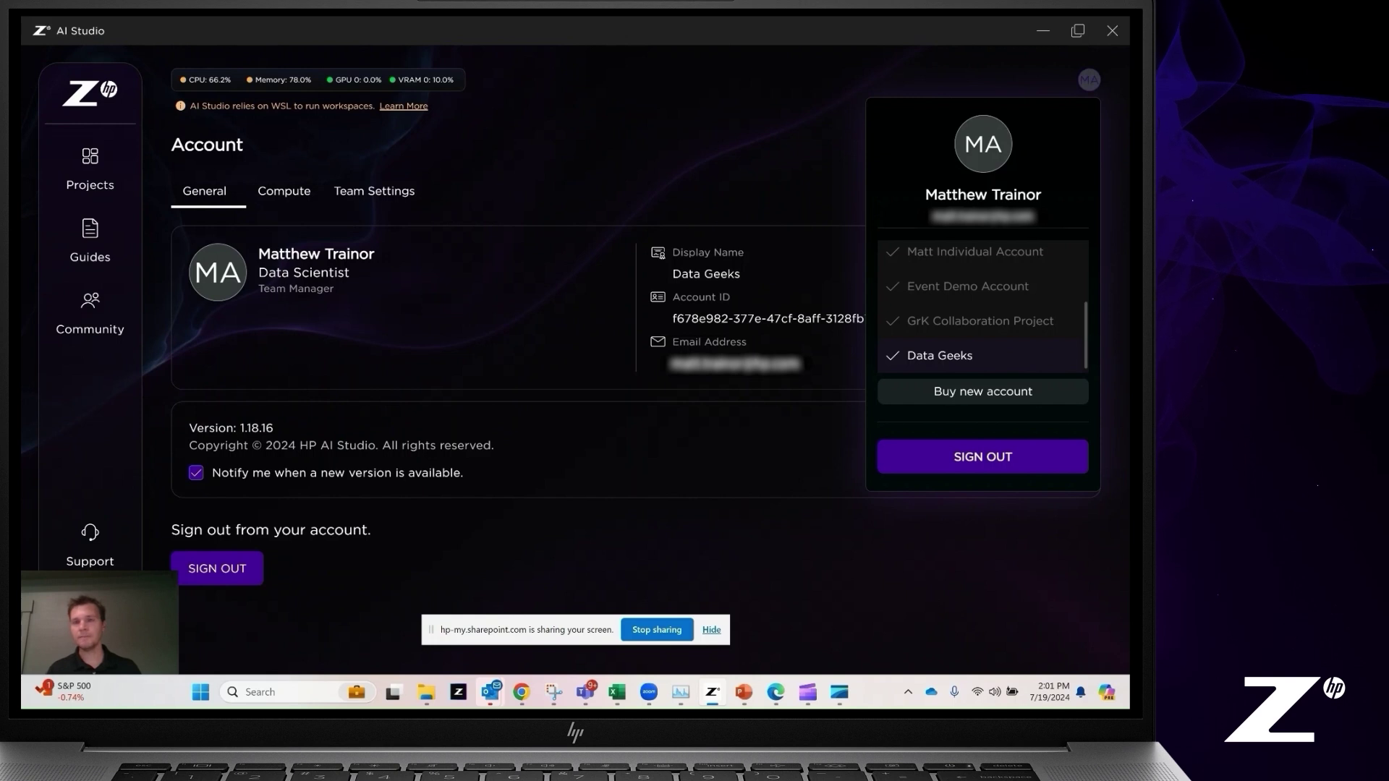
{"action": "scroll", "coordinate": [998, 303], "scroll_direction": "up", "scroll_amount": 3}
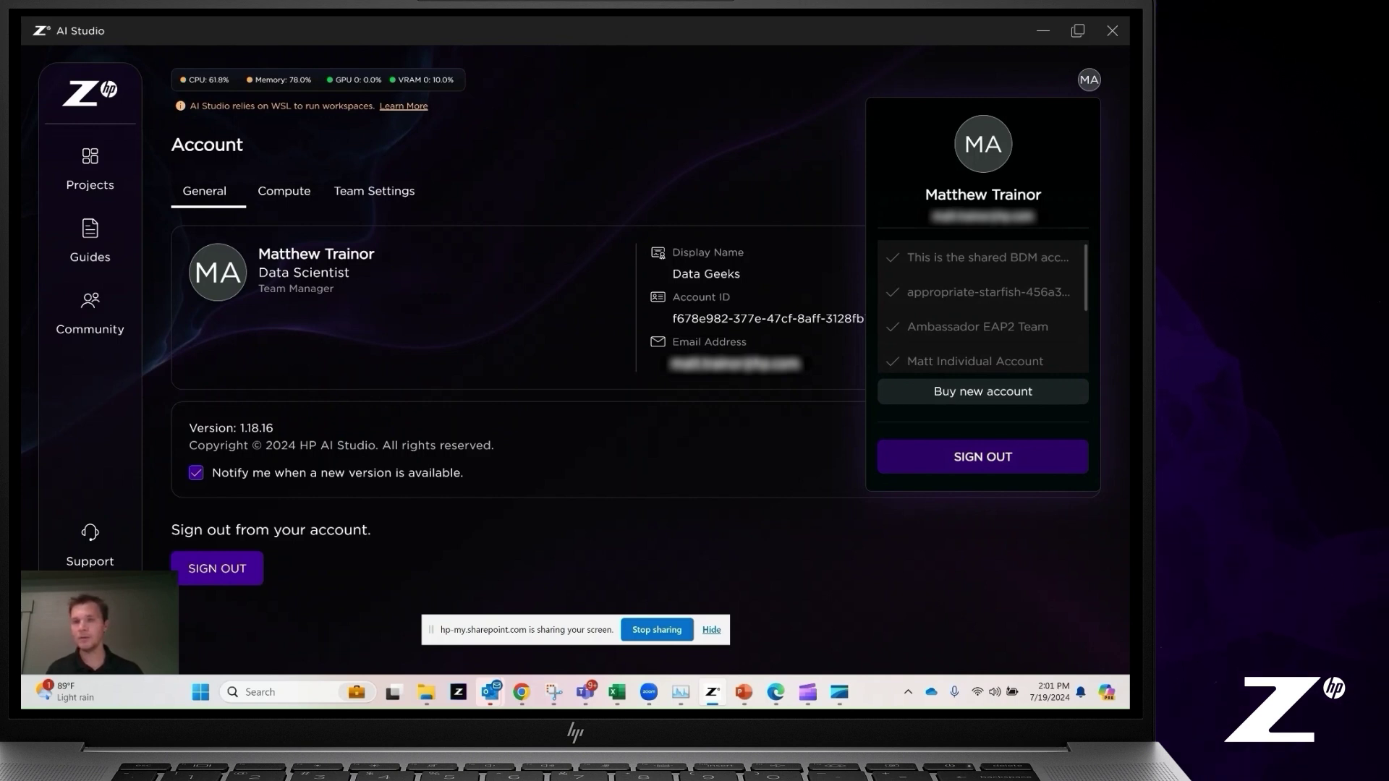
{"action": "left_click", "coordinate": [594, 239]}
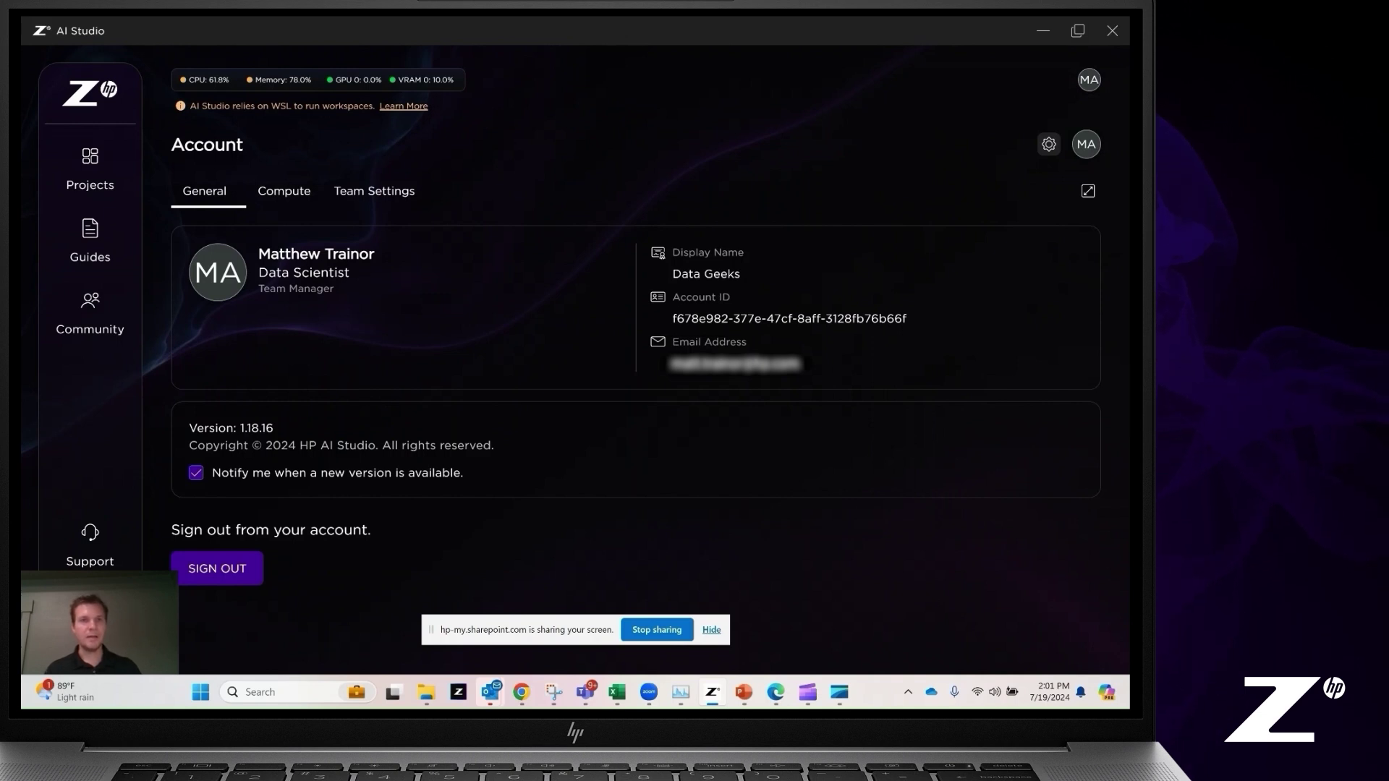
Open the account's team settings and look through the members and their roles
{"action": "left_click", "coordinate": [374, 191]}
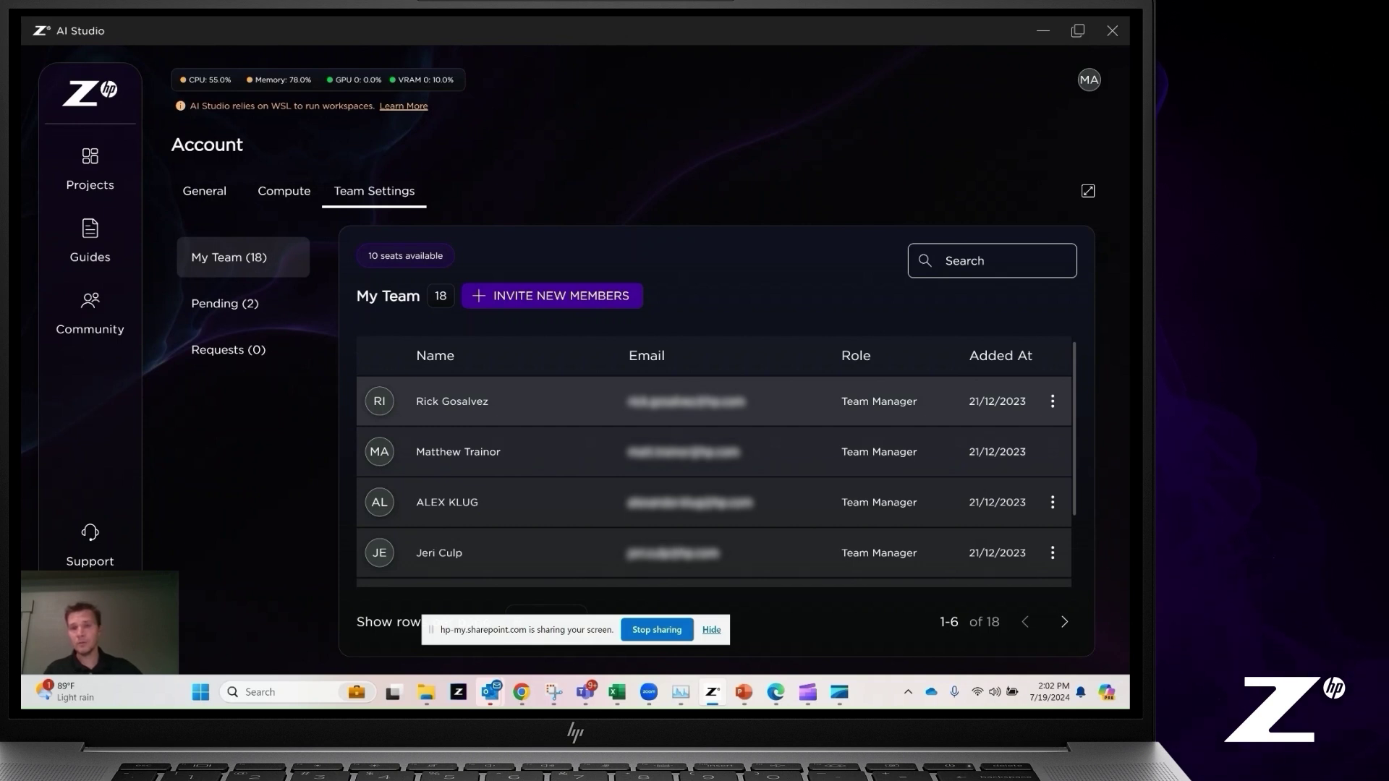
{"action": "scroll", "coordinate": [714, 463], "scroll_direction": "down", "scroll_amount": 3}
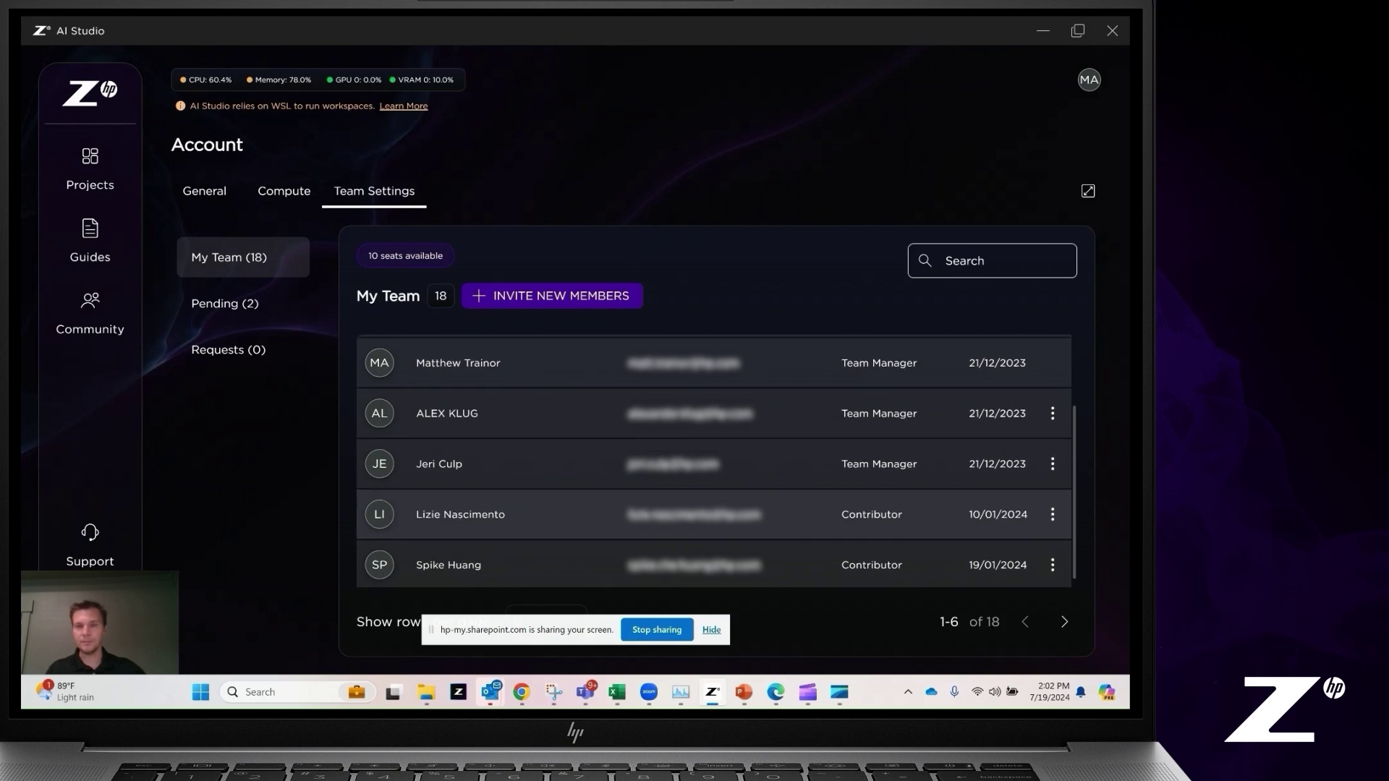
{"action": "scroll", "coordinate": [714, 506], "scroll_direction": "up", "scroll_amount": 3}
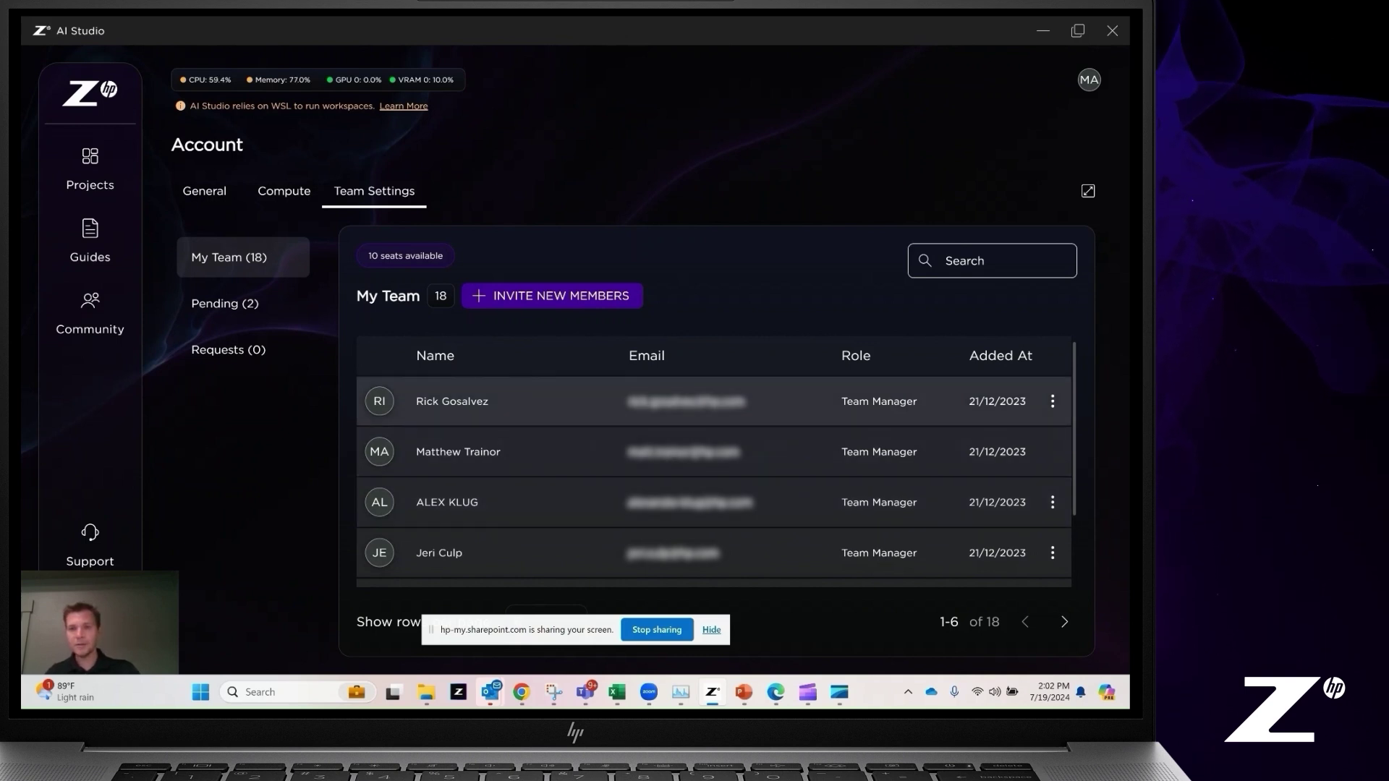
View the management options for the first team member, and look at the Edit Role form for the first Contributor
{"action": "left_click", "coordinate": [1053, 400]}
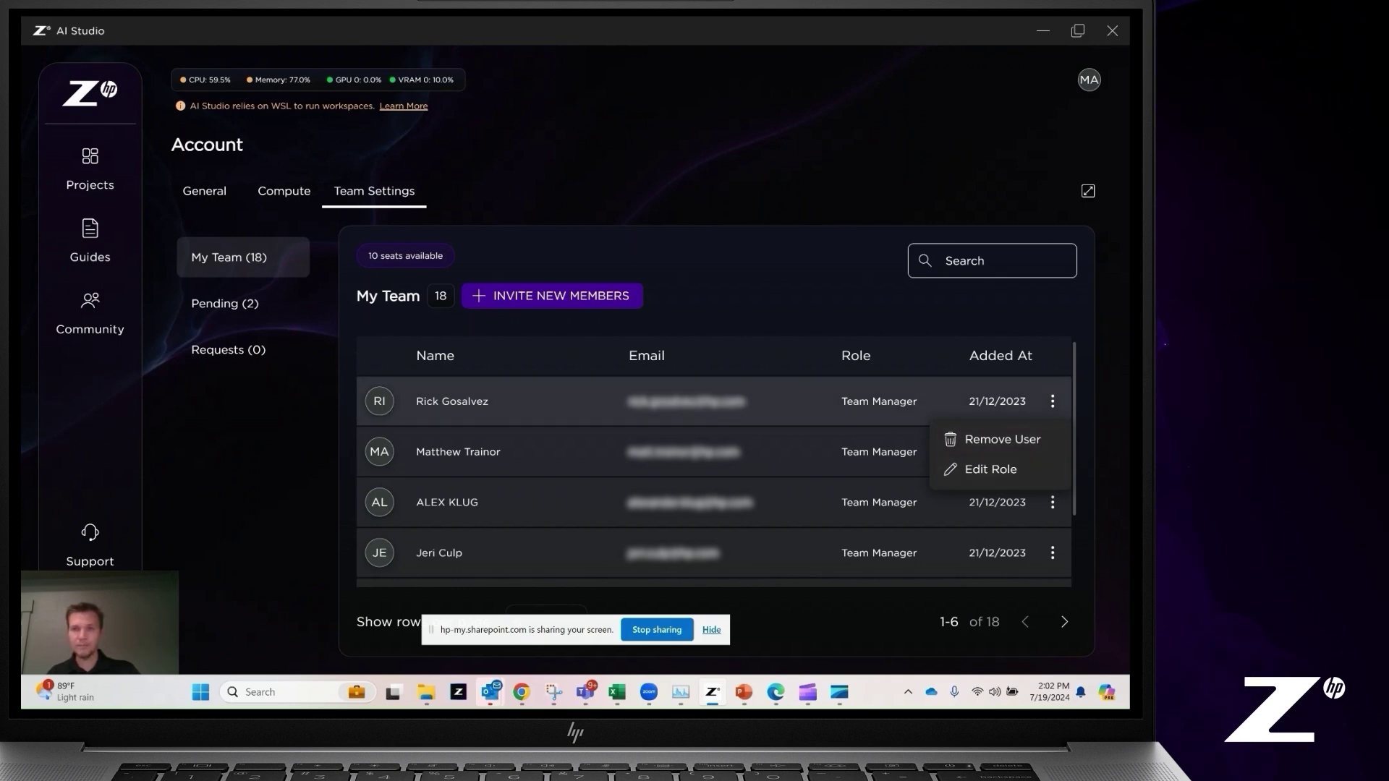
{"action": "left_click", "coordinate": [789, 314]}
{"action": "scroll", "coordinate": [789, 453], "scroll_direction": "down", "scroll_amount": 2}
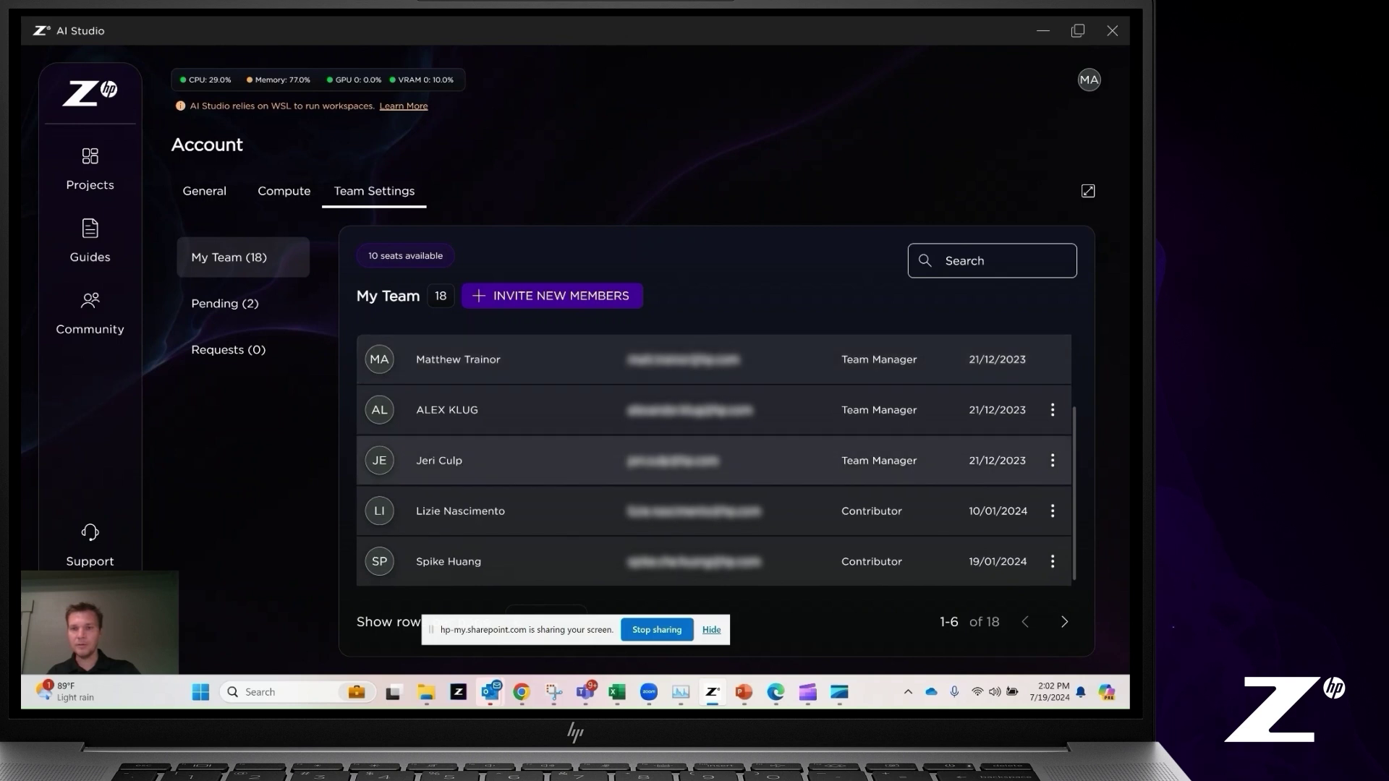
{"action": "left_click", "coordinate": [1053, 511]}
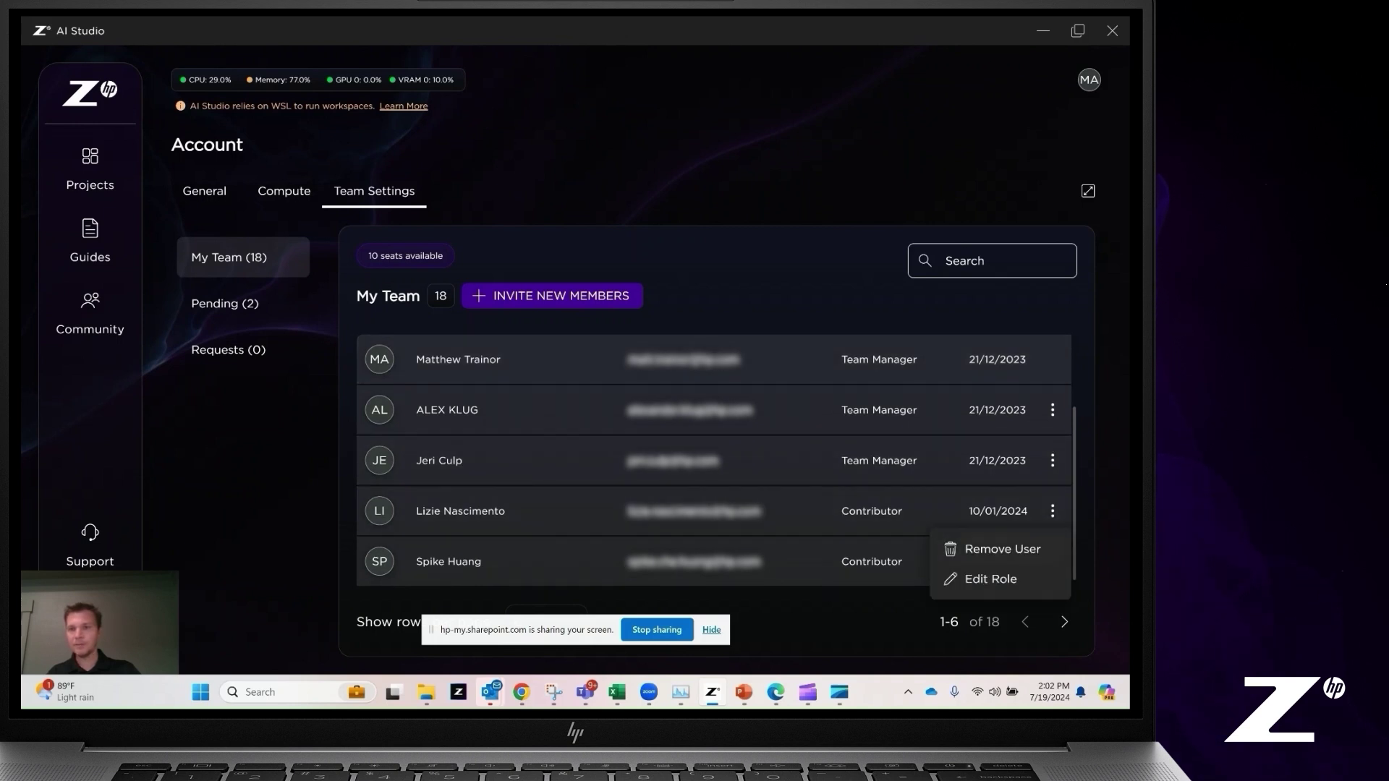
{"action": "left_click", "coordinate": [991, 579]}
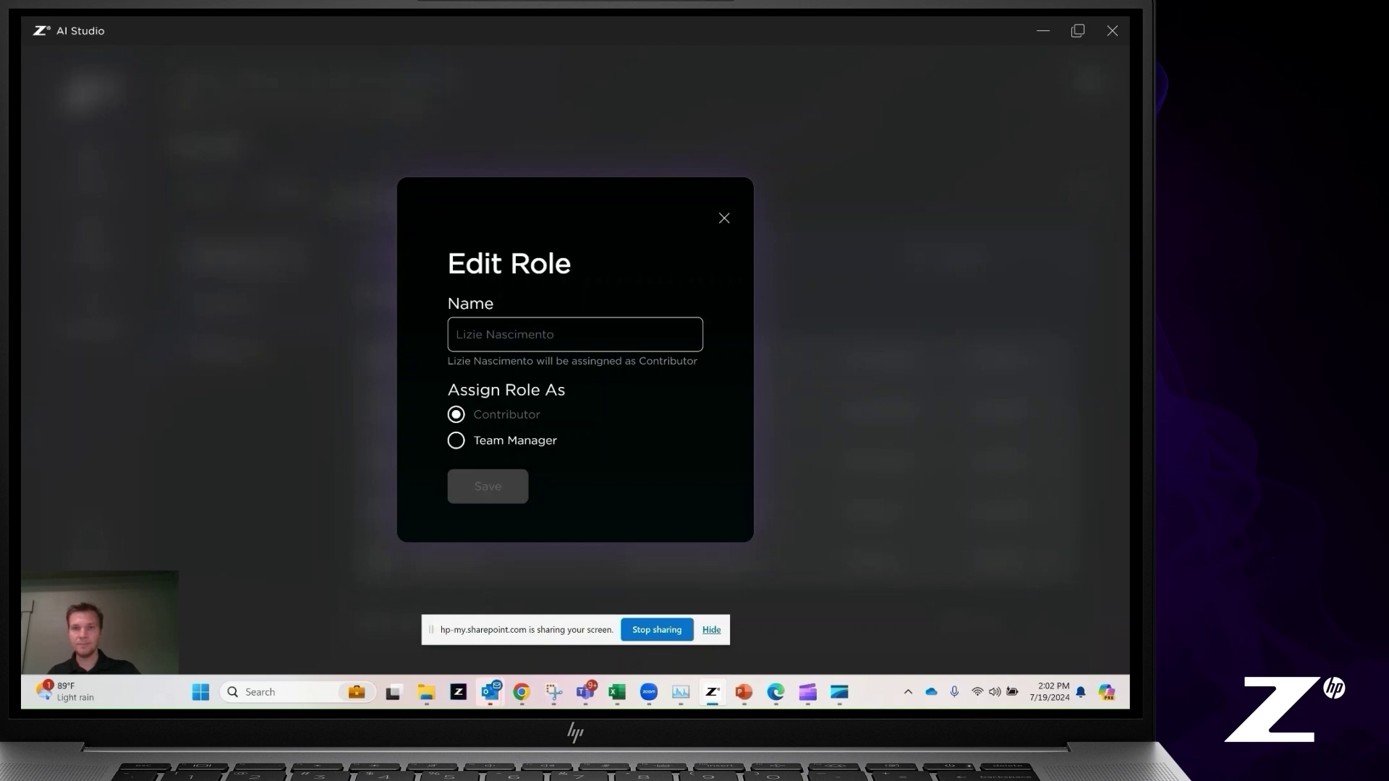
{"action": "left_click", "coordinate": [724, 218]}
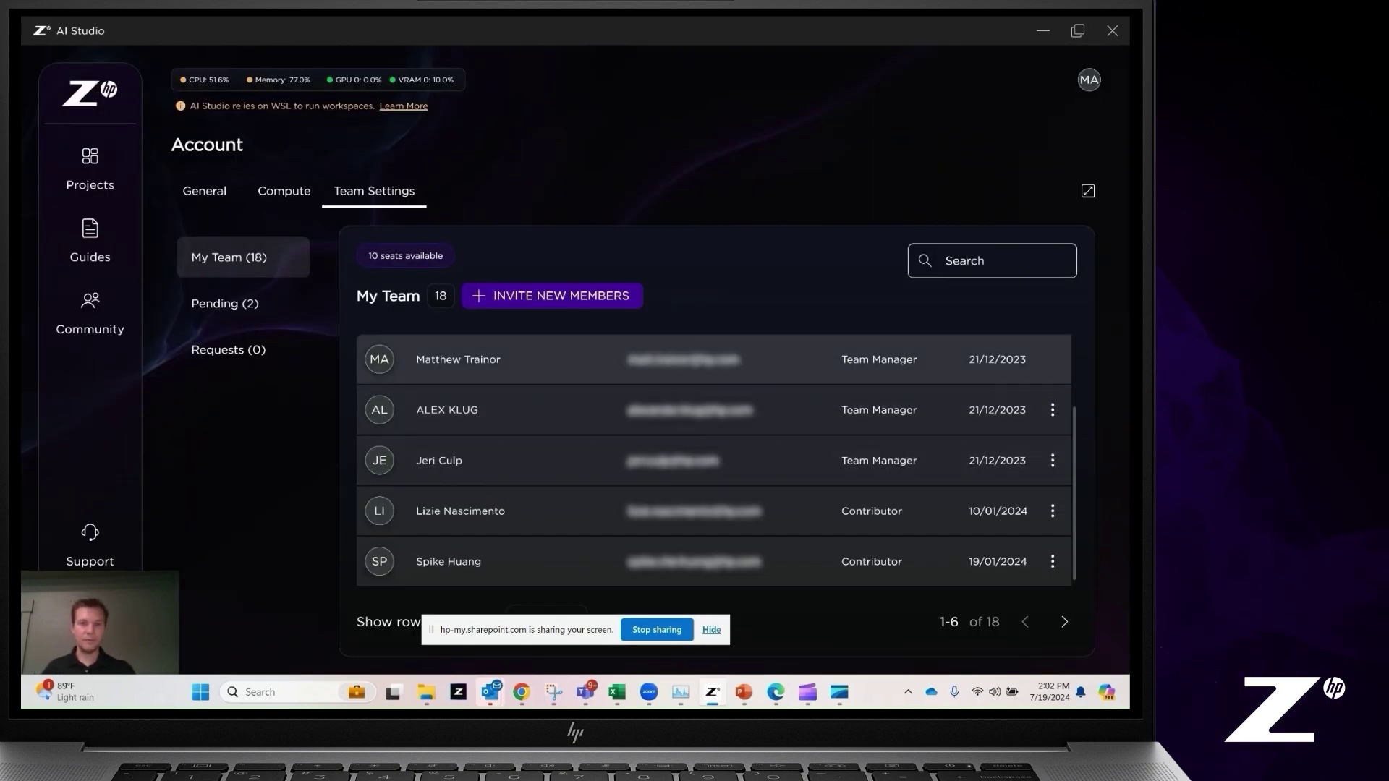
View the form for inviting new team members, and inspect the actions offered for the first pending invitation
{"action": "left_click", "coordinate": [552, 295]}
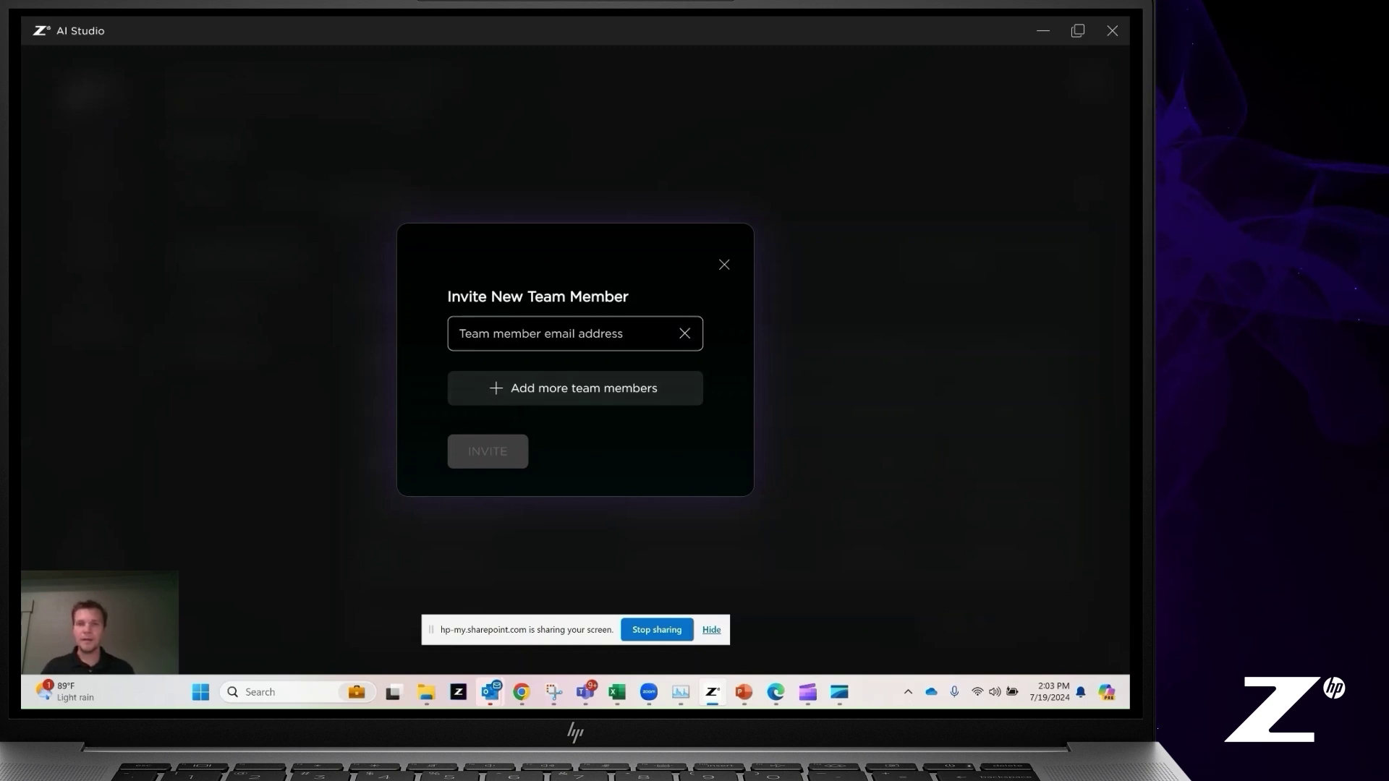
{"action": "key", "text": "Escape"}
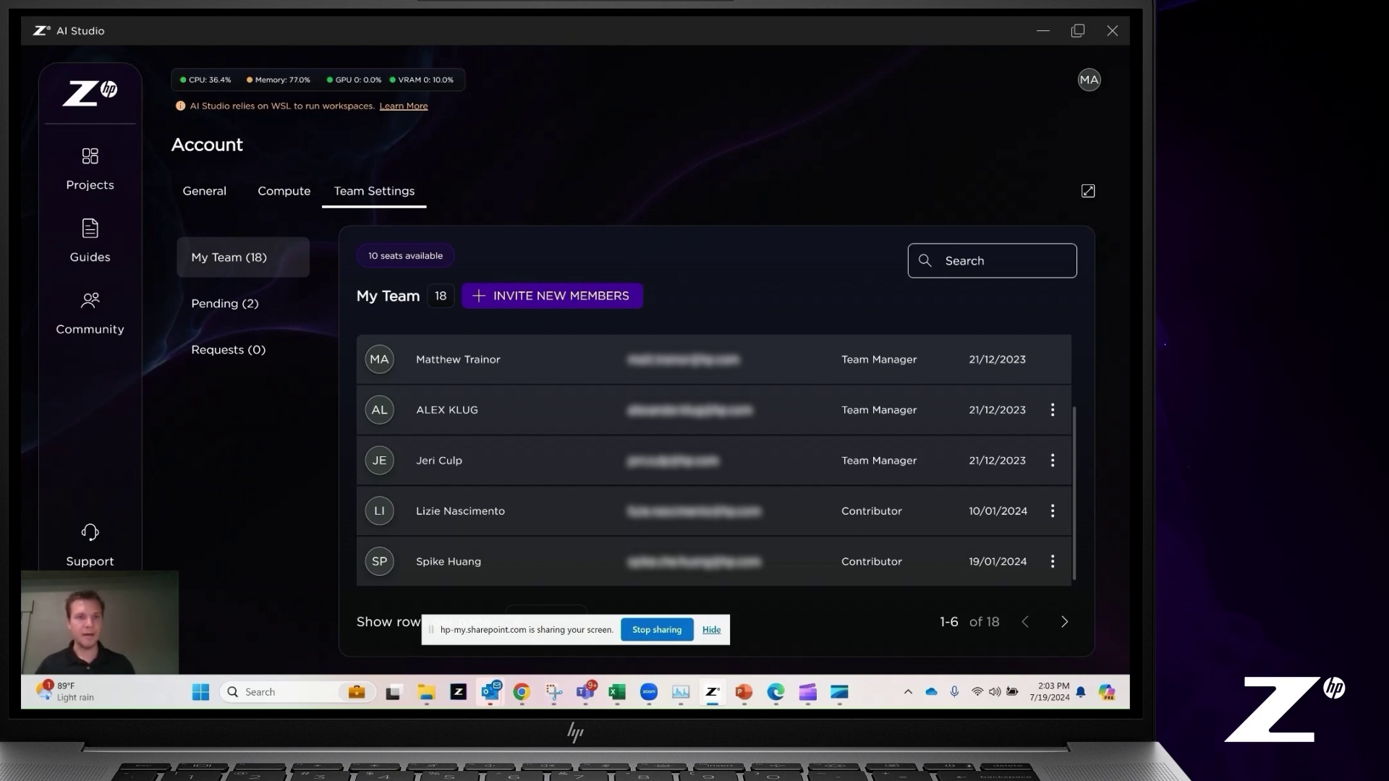
{"action": "left_click", "coordinate": [224, 303]}
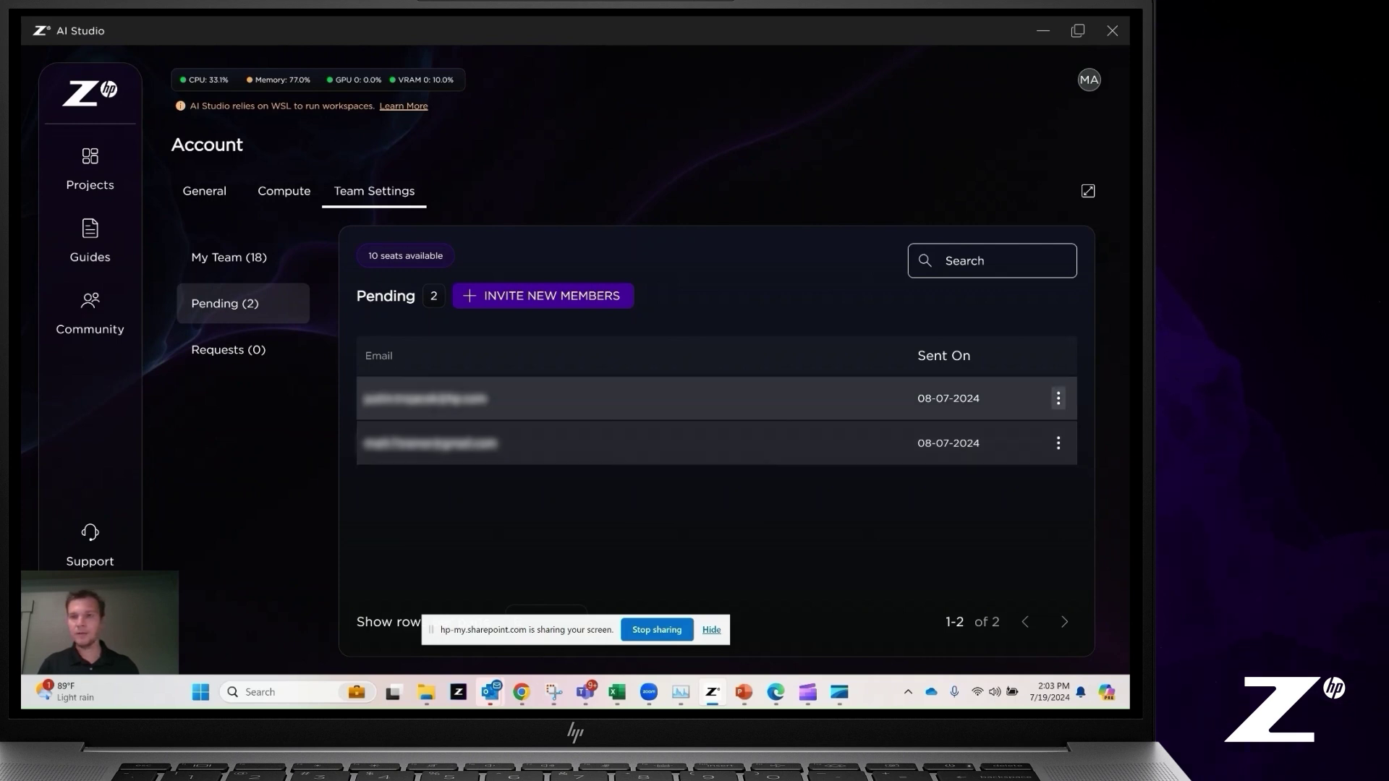
{"action": "left_click", "coordinate": [1058, 398]}
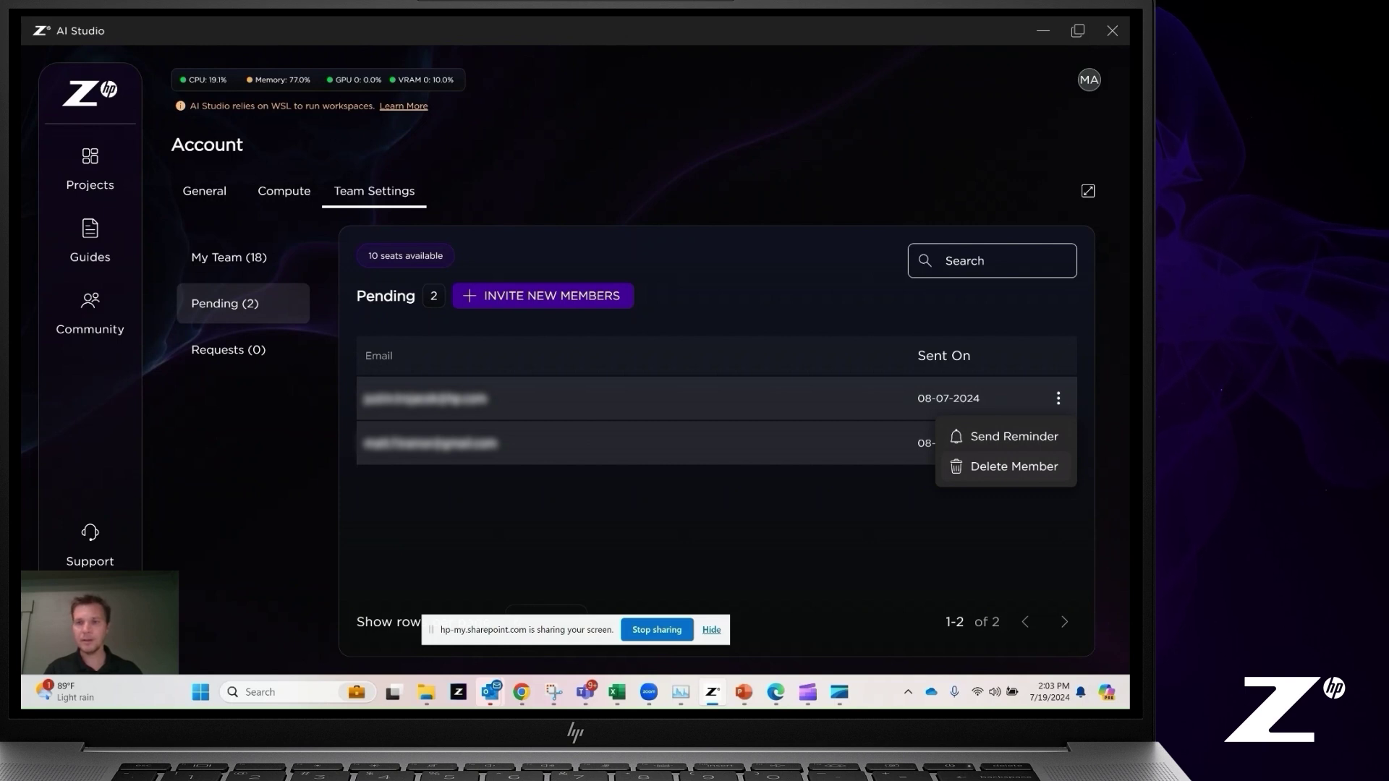
{"action": "key", "text": "Escape"}
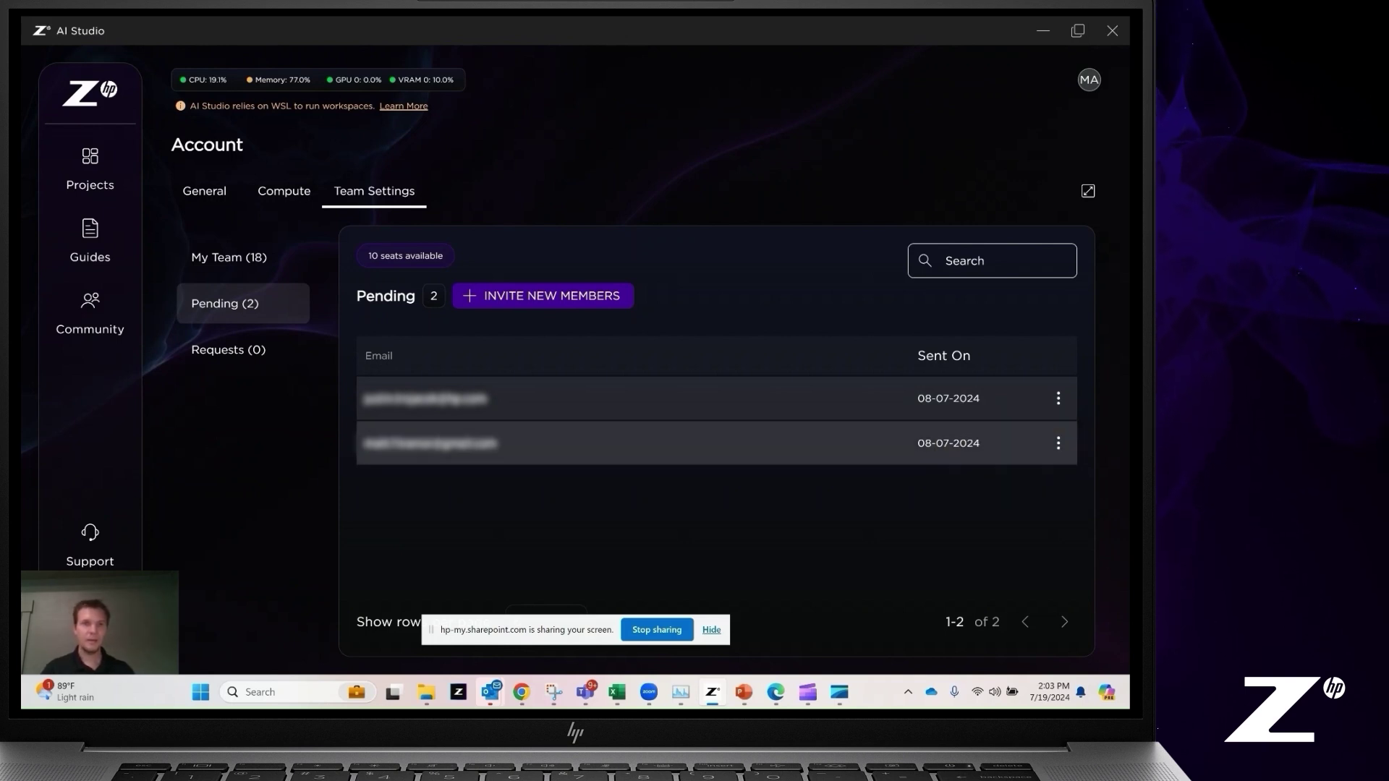
Check the team's join requests and view the account's list of compute devices
{"action": "left_click", "coordinate": [228, 350]}
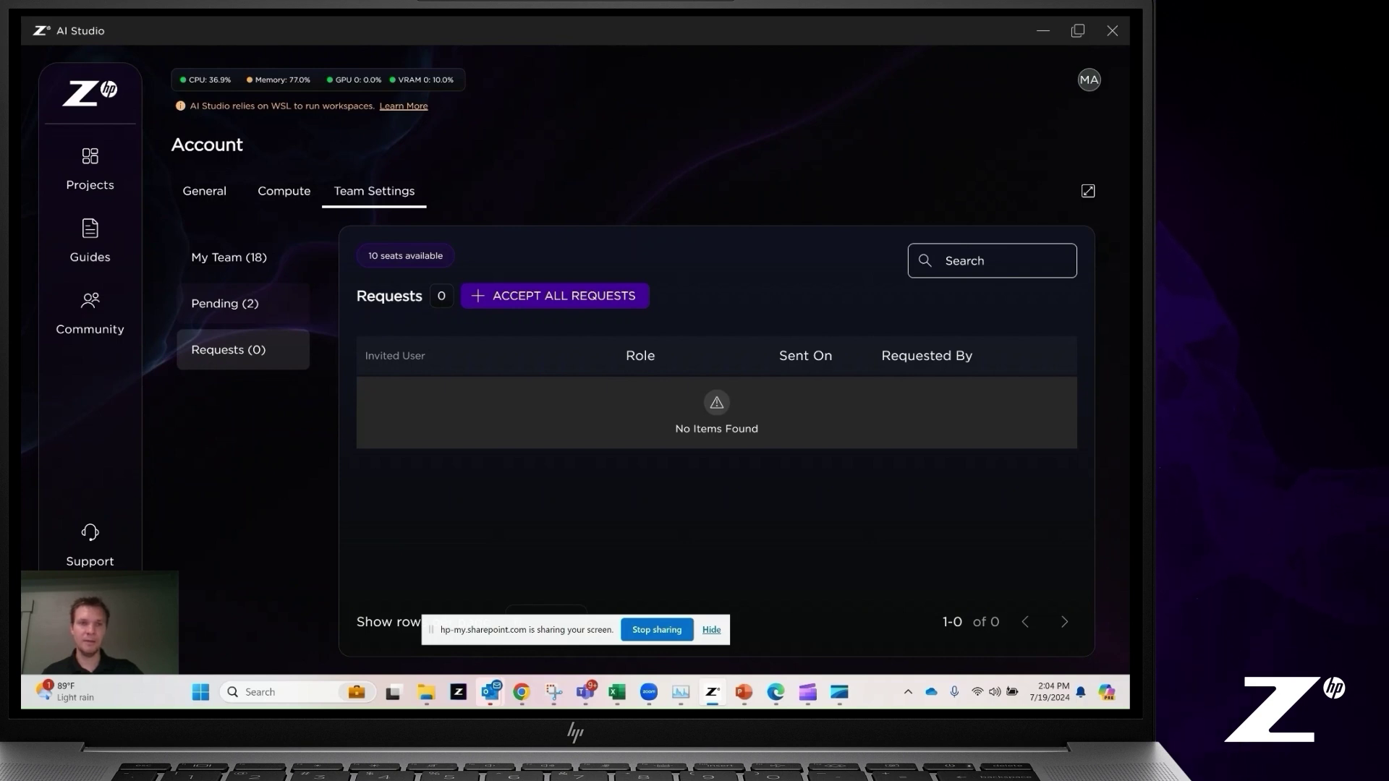
{"action": "left_click", "coordinate": [229, 258]}
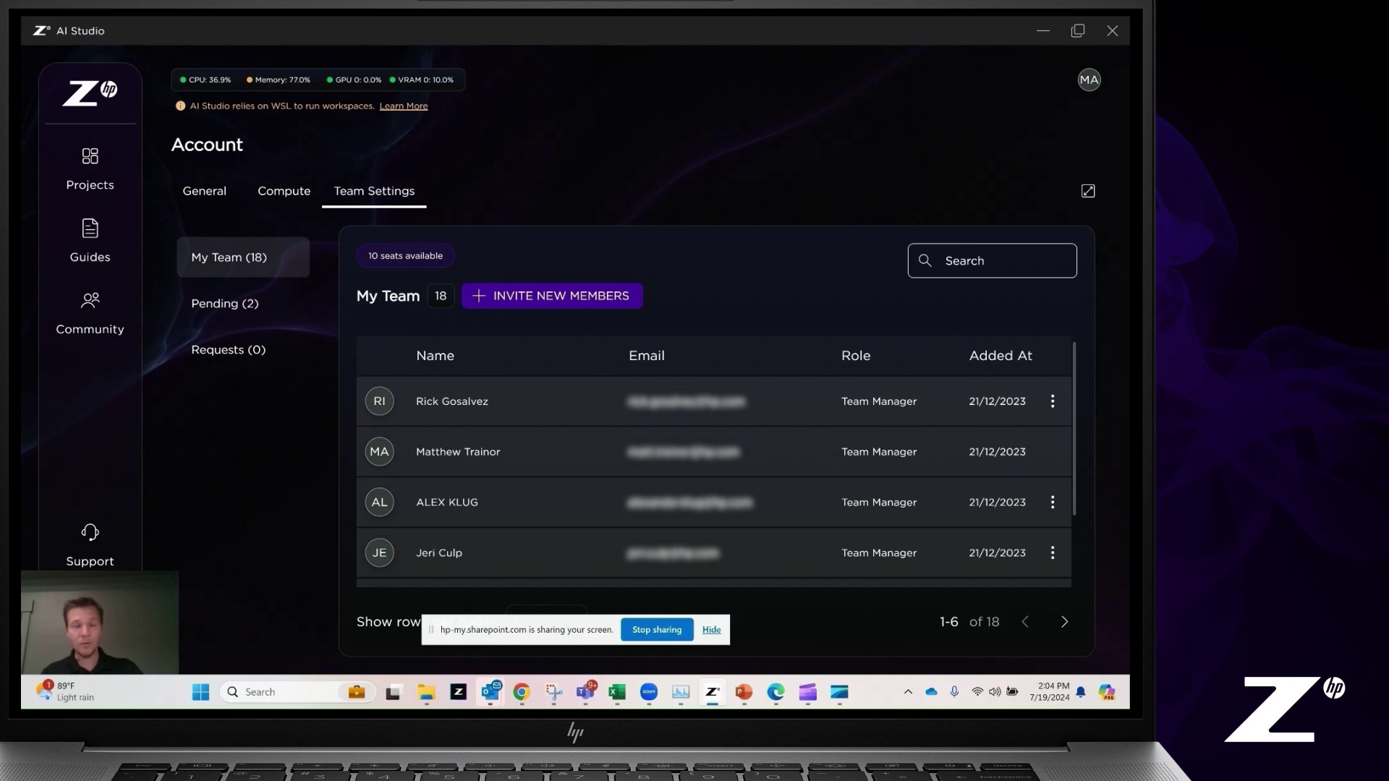
{"action": "left_click", "coordinate": [284, 191]}
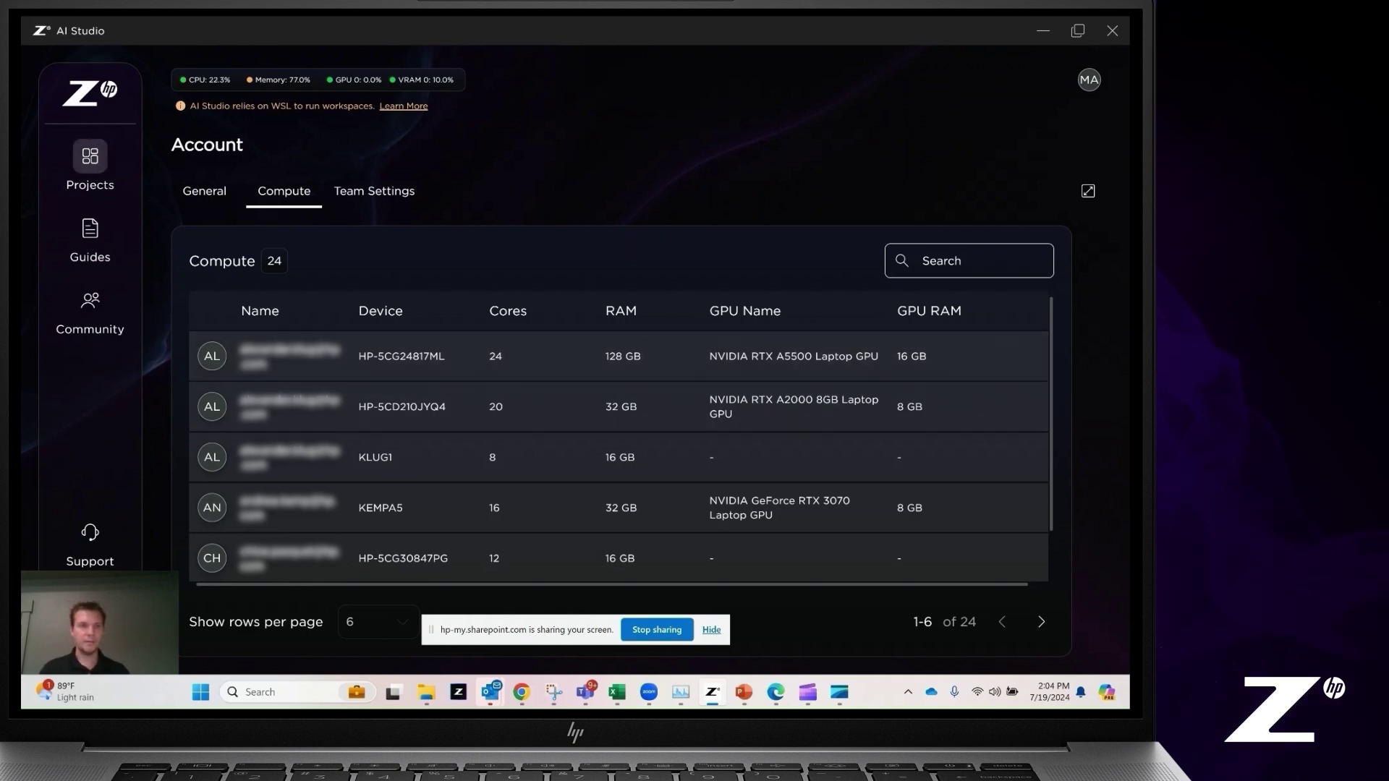
Return to the projects overview and open the Team Settings guide under Account Management in the online documentation
{"action": "left_click", "coordinate": [90, 156]}
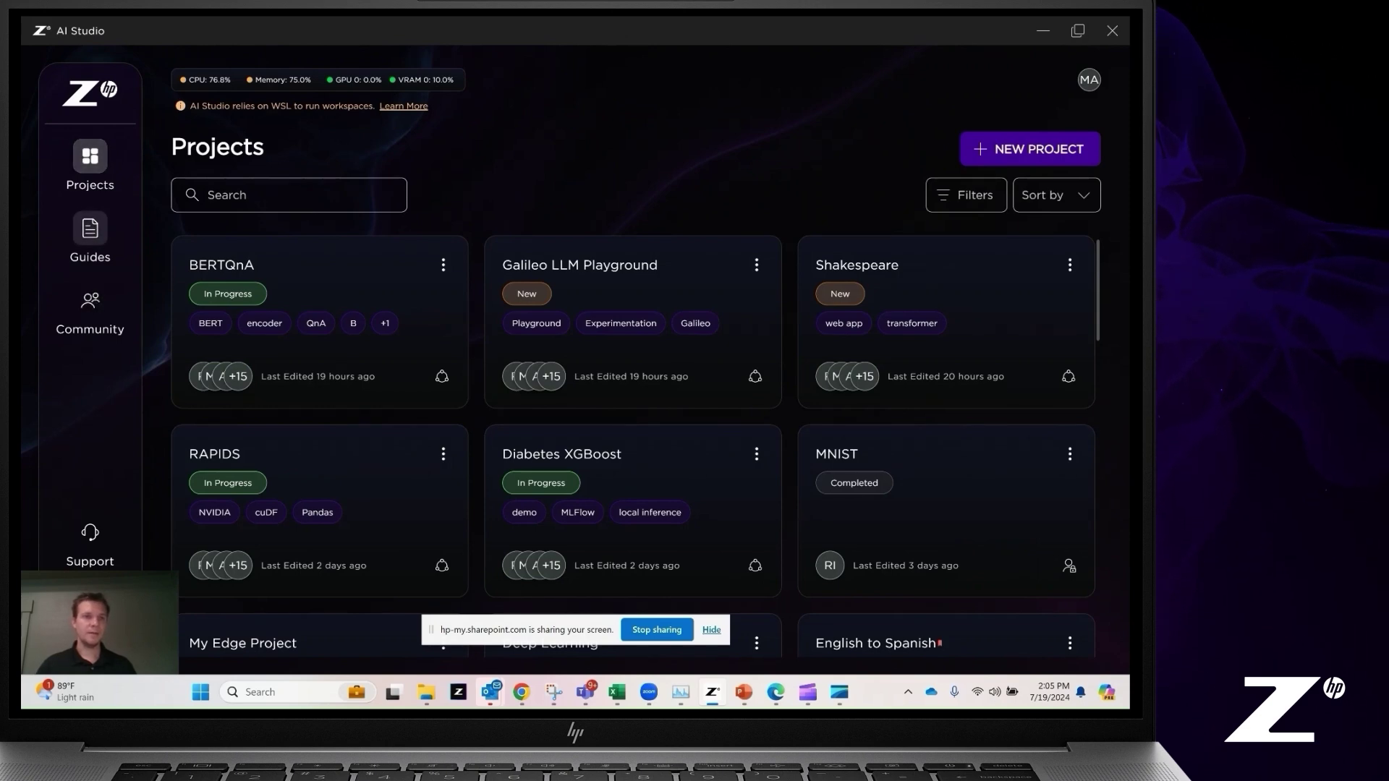
{"action": "left_click", "coordinate": [90, 229]}
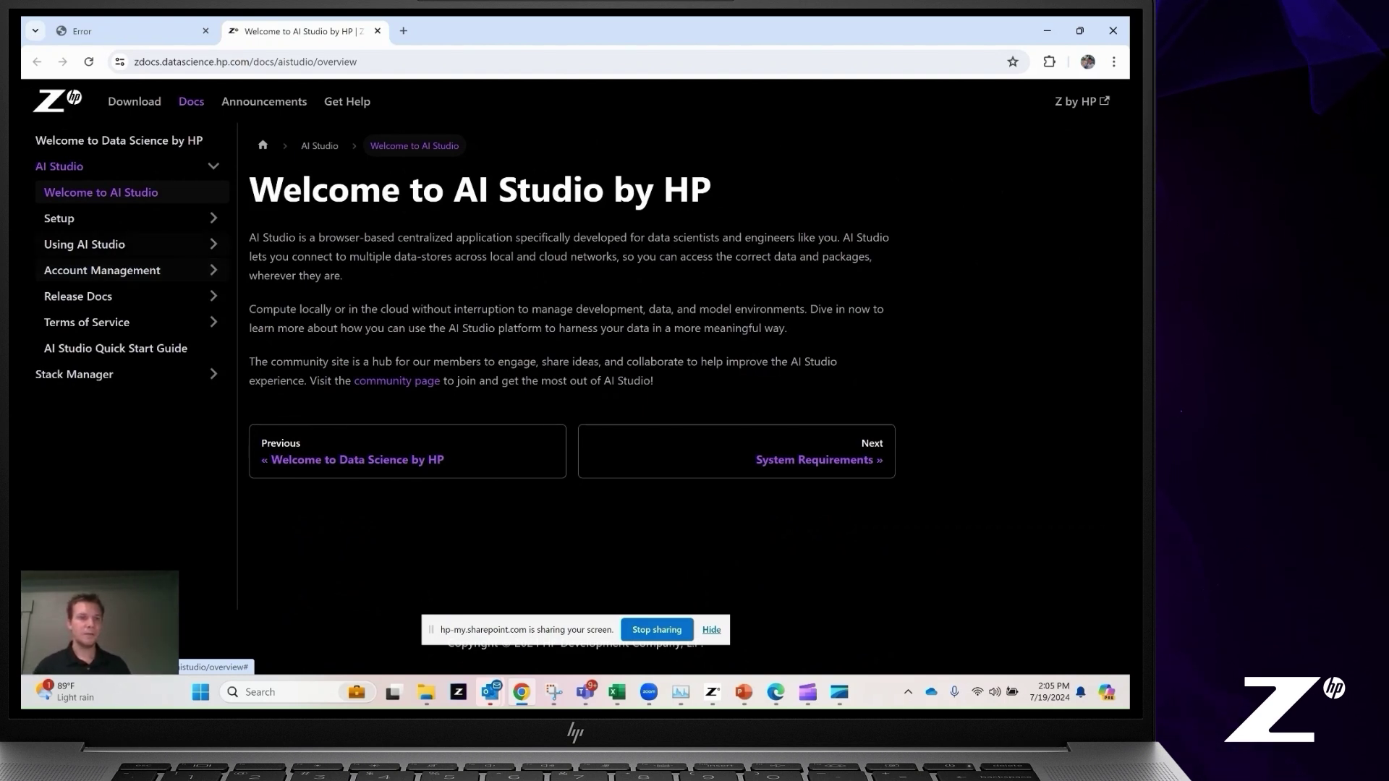
{"action": "left_click", "coordinate": [131, 270]}
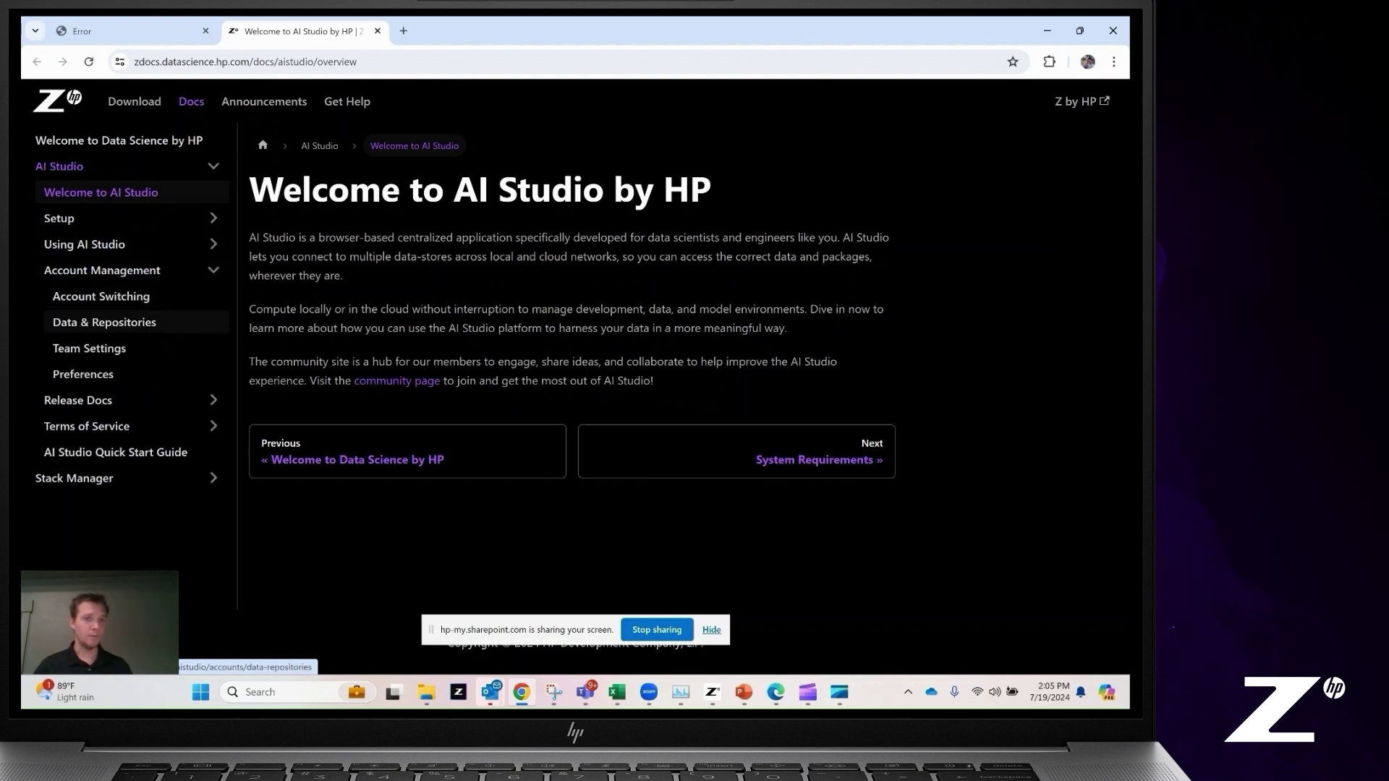
{"action": "left_click", "coordinate": [89, 348]}
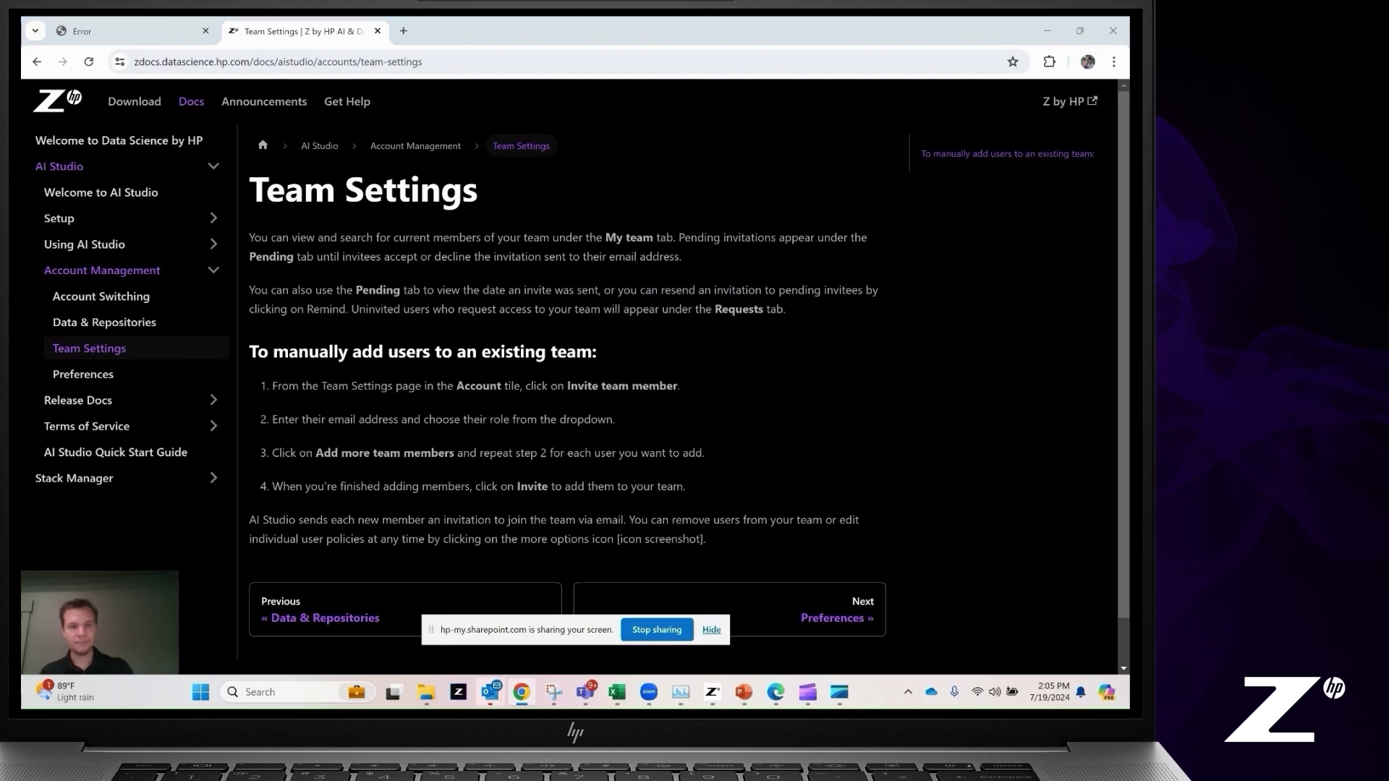
Open the Z by HP Data Science & AI Community and browse the topics in its AI Studio discussion forum
{"action": "key", "text": "alt+Tab"}
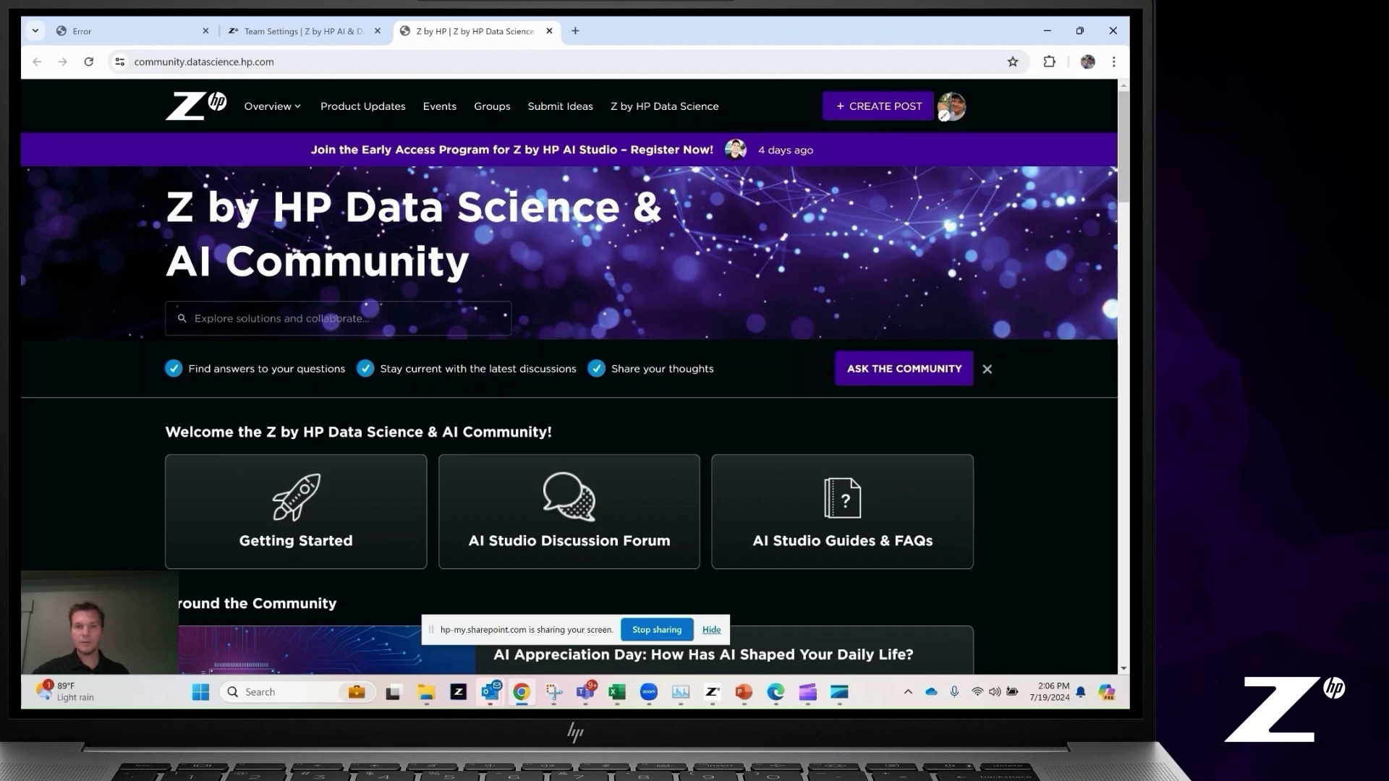
{"action": "scroll", "coordinate": [569, 376], "scroll_direction": "down", "scroll_amount": 2}
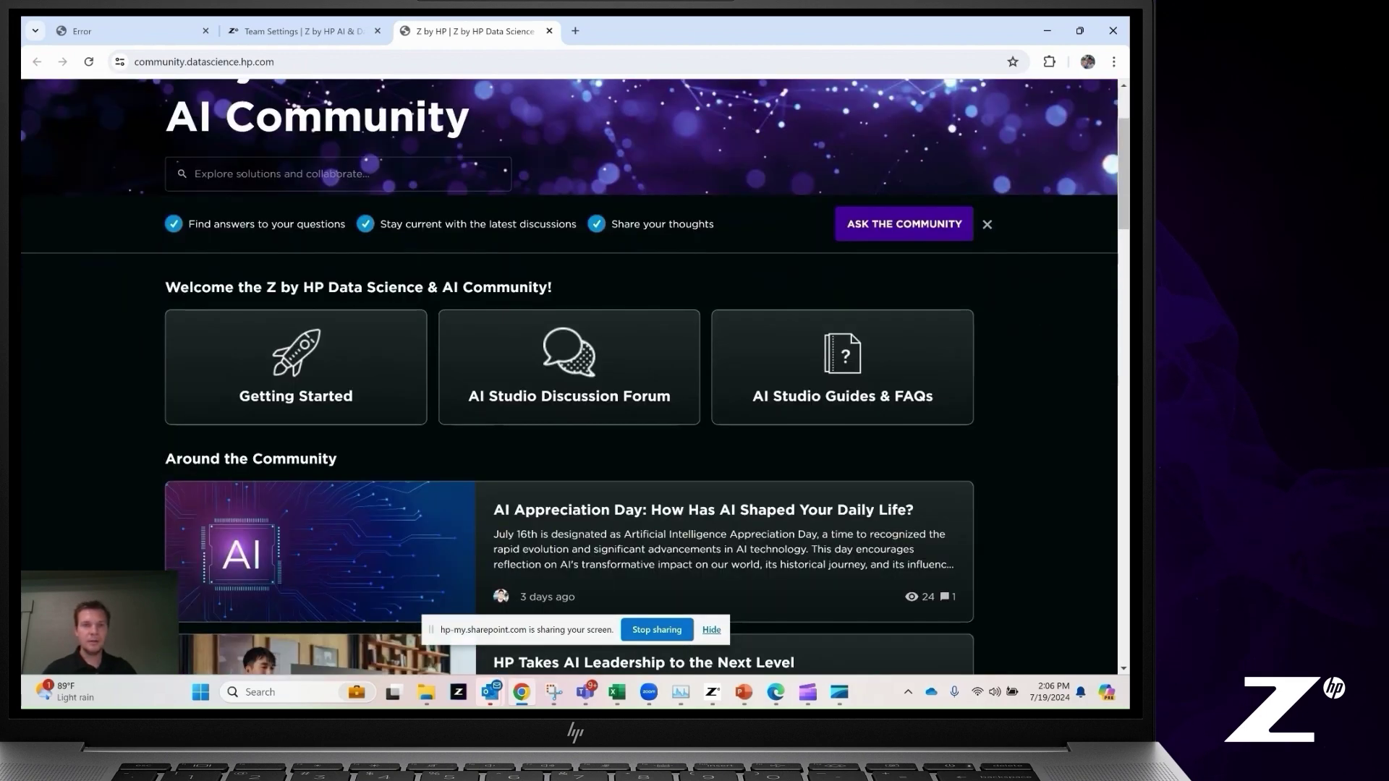
{"action": "scroll", "coordinate": [569, 376], "scroll_direction": "down", "scroll_amount": 4}
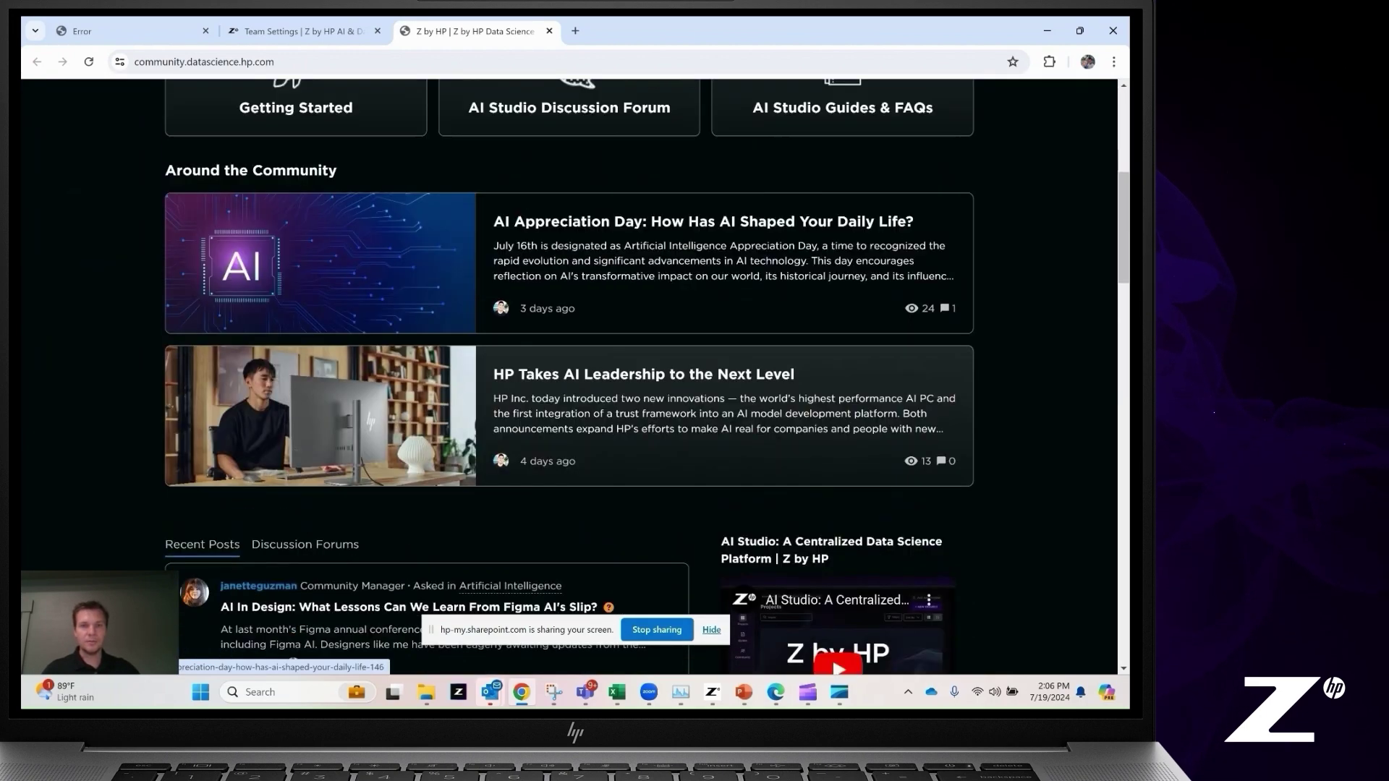
{"action": "scroll", "coordinate": [569, 376], "scroll_direction": "up", "scroll_amount": 6}
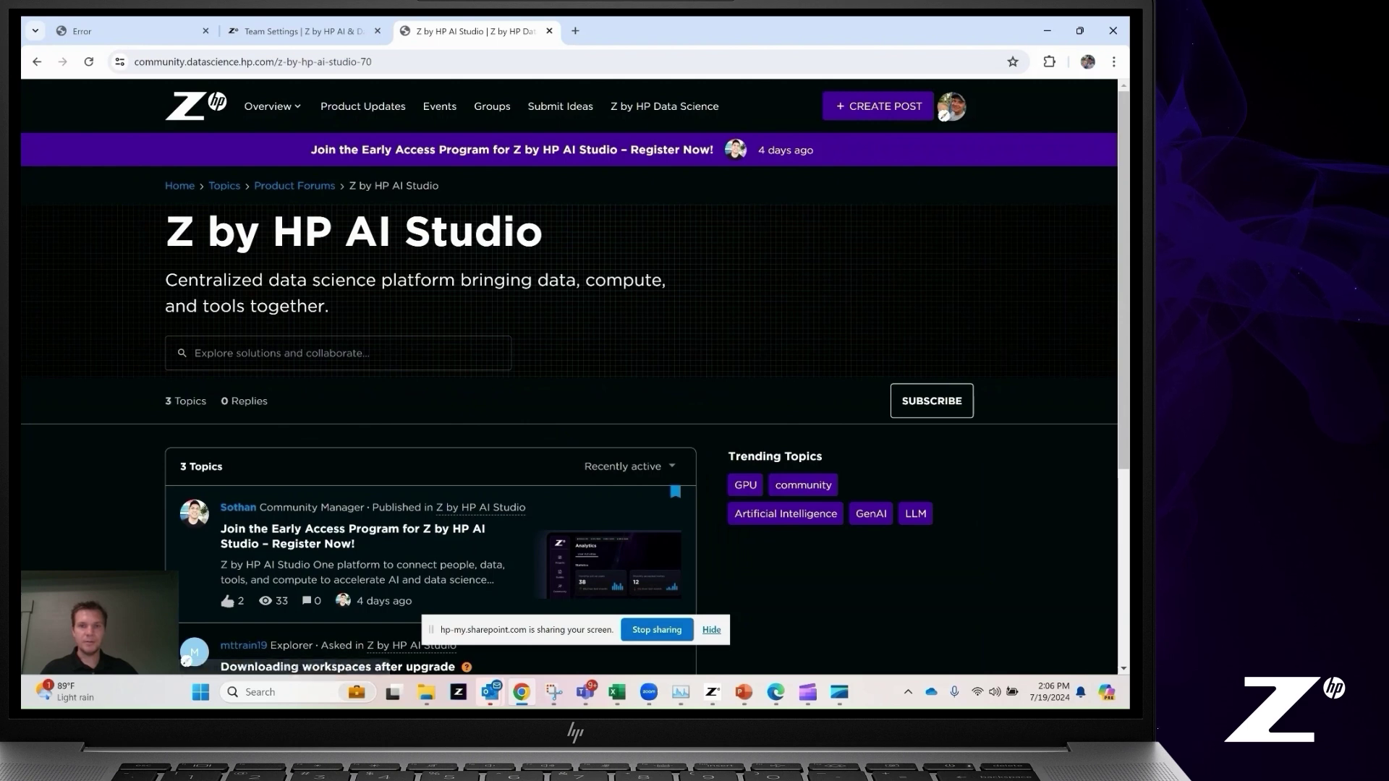
{"action": "scroll", "coordinate": [355, 535], "scroll_direction": "down", "scroll_amount": 1}
{"action": "scroll", "coordinate": [355, 322], "scroll_direction": "down", "scroll_amount": 3}
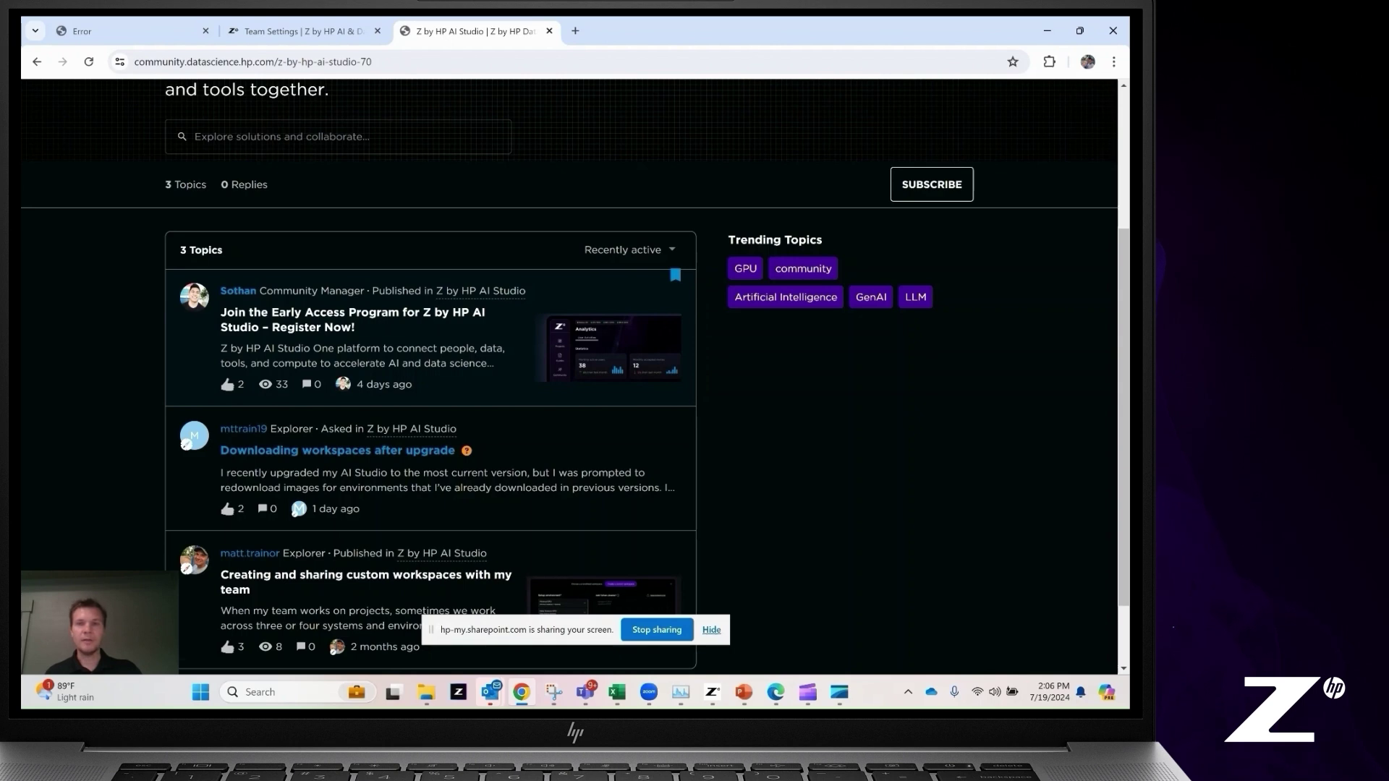
{"action": "scroll", "coordinate": [569, 377], "scroll_direction": "up", "scroll_amount": 3}
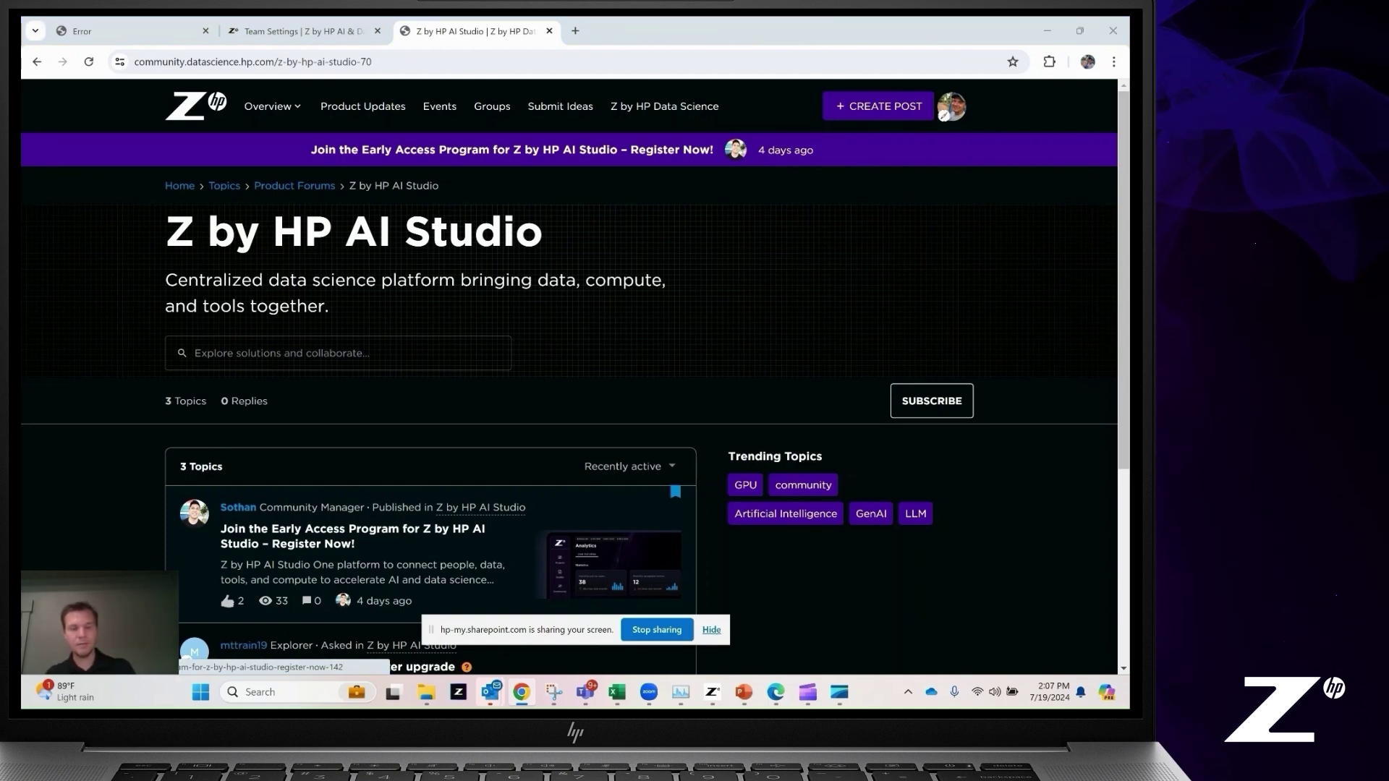
Switch back to AI Studio and open the support request form
{"action": "key", "text": "alt+Tab"}
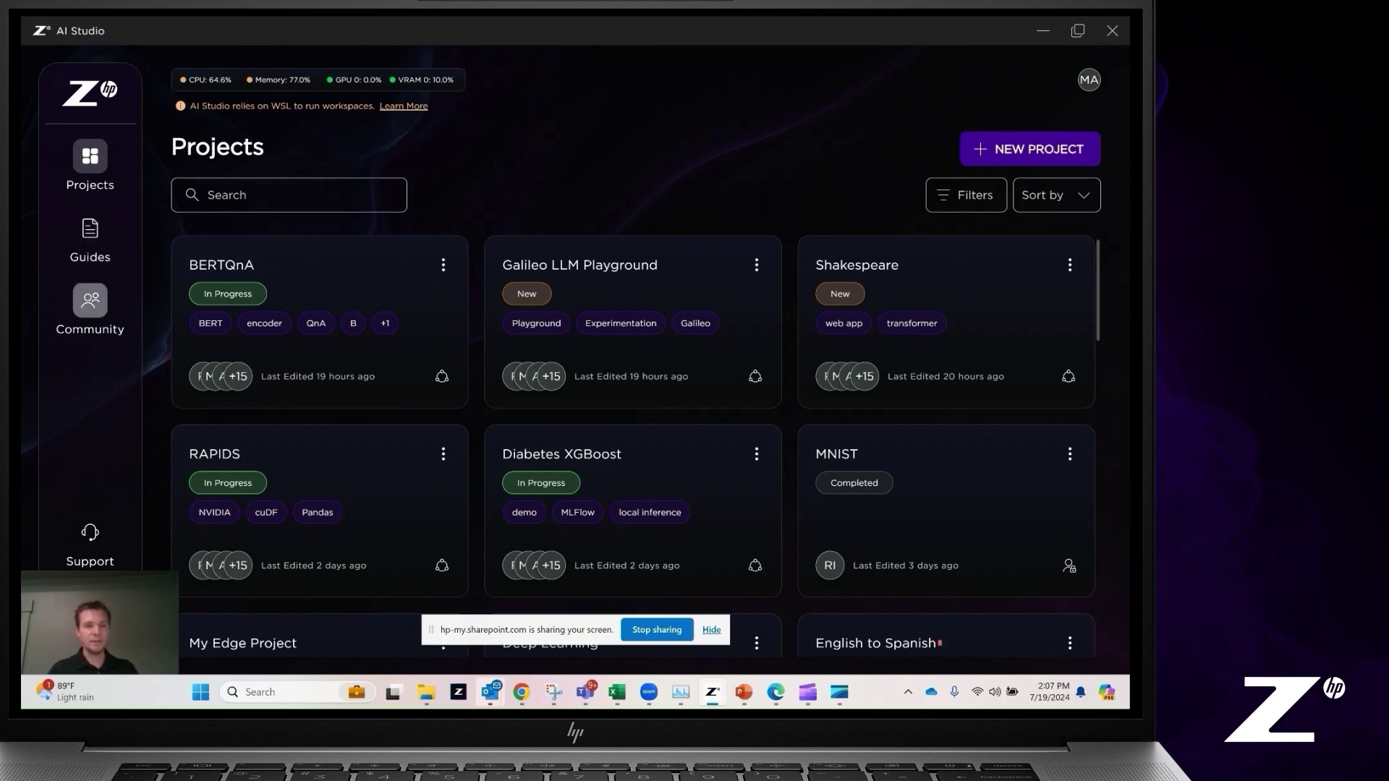
{"action": "left_click", "coordinate": [90, 533]}
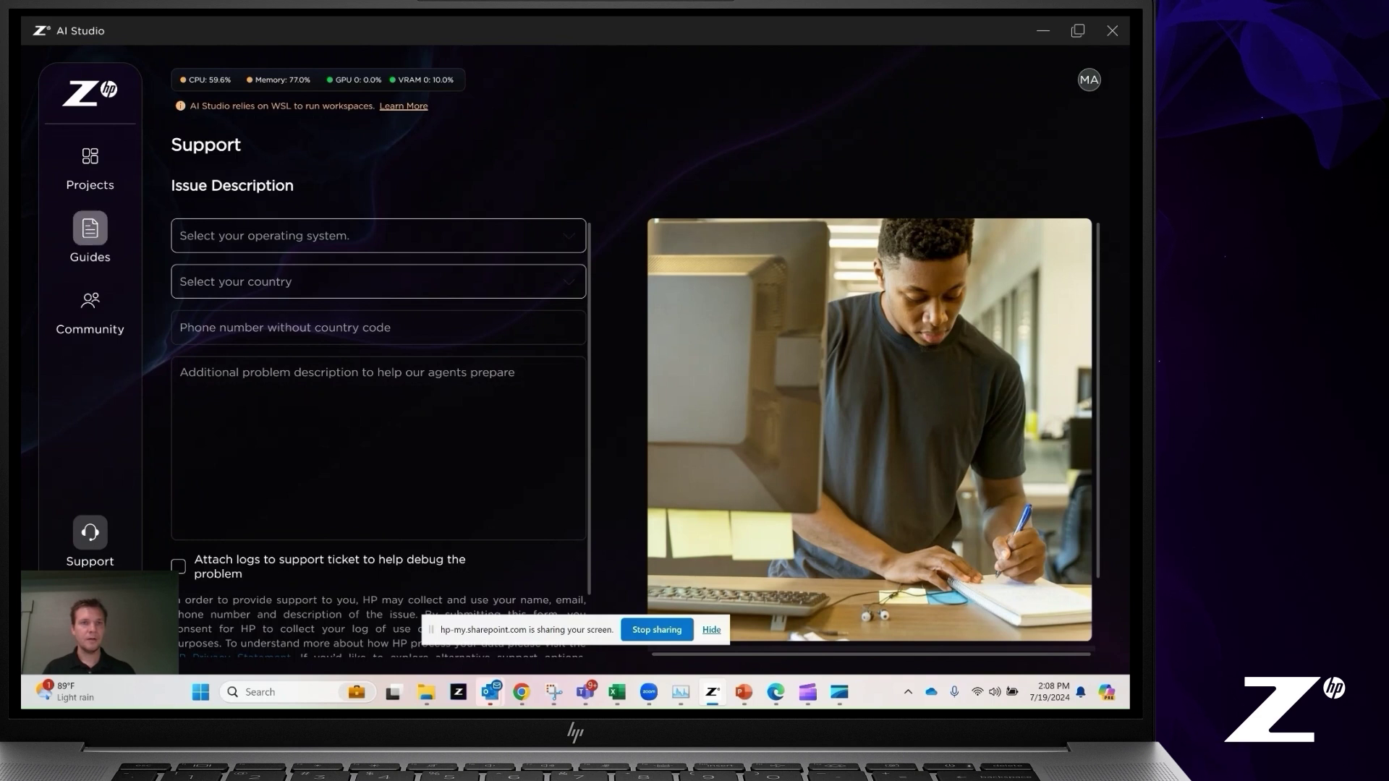
Start a new project named Demonstration, make it shared, tag it "Delete - Demo" and continue to its assets
{"action": "left_click", "coordinate": [90, 155]}
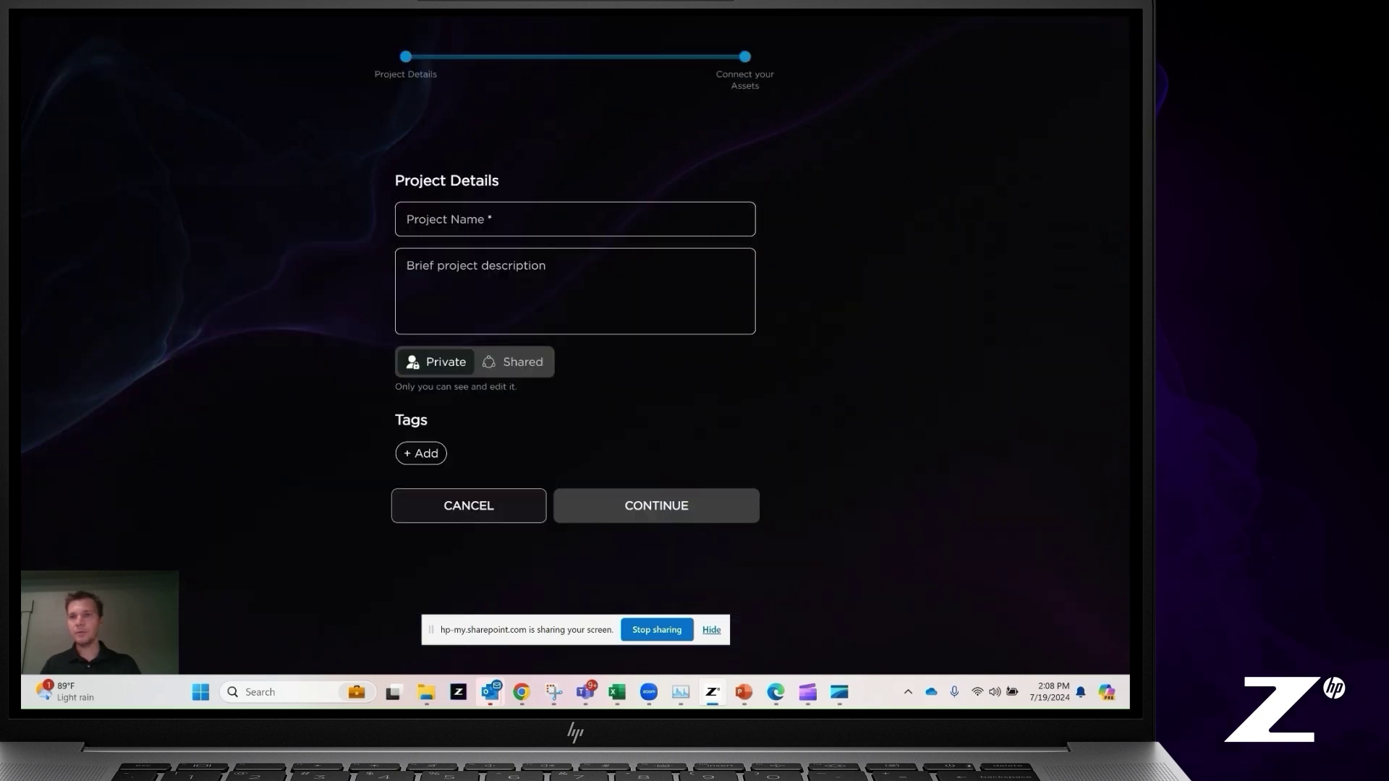
{"action": "left_click", "coordinate": [575, 220]}
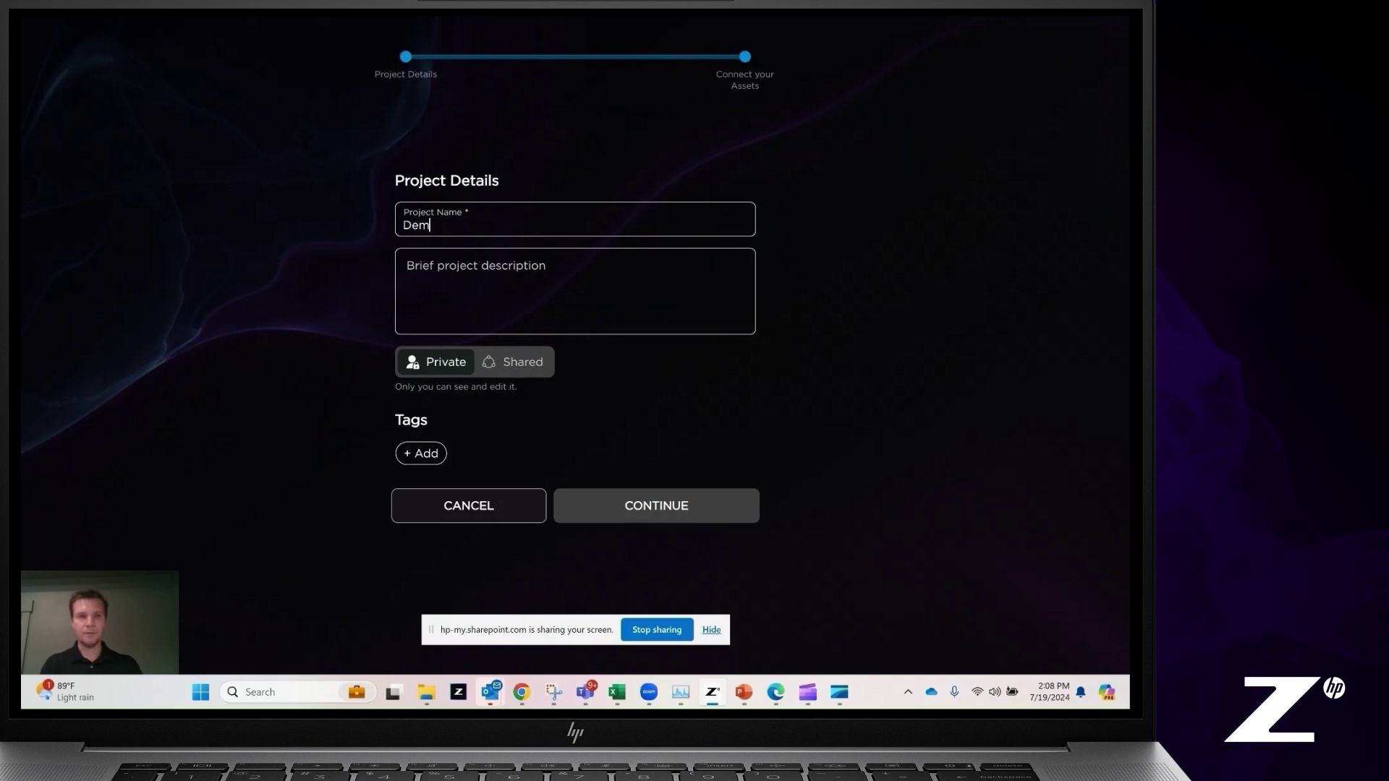
{"action": "type", "text": "Demonstration"}
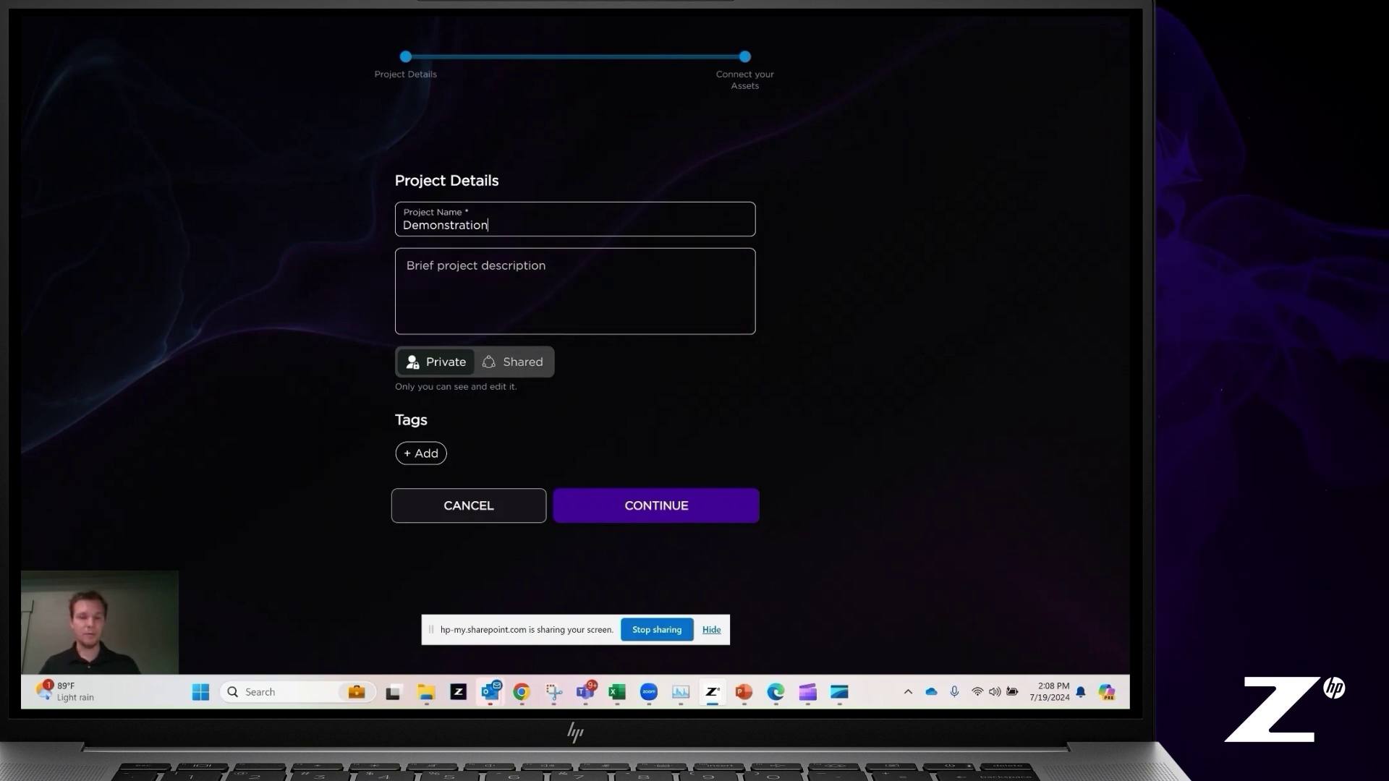
{"action": "left_click", "coordinate": [516, 362]}
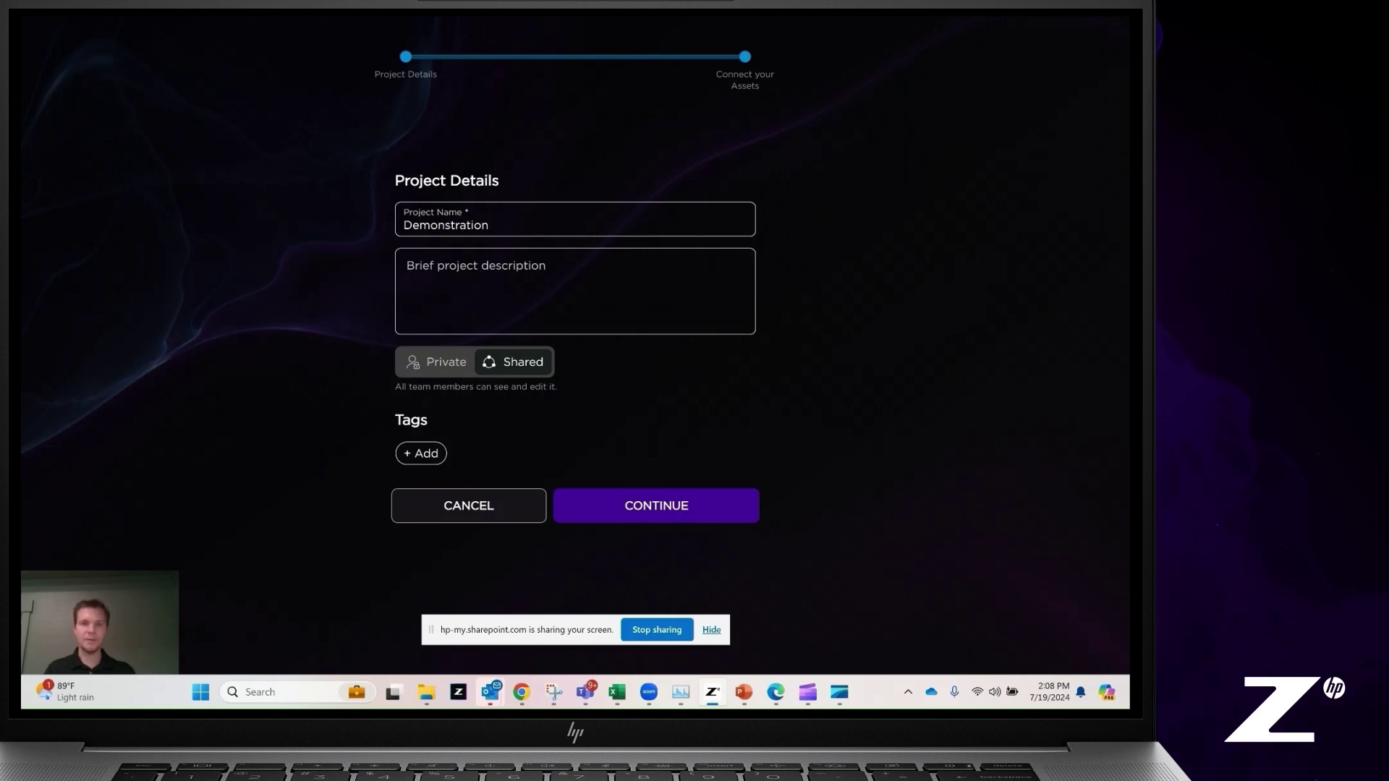
{"action": "left_click", "coordinate": [421, 454]}
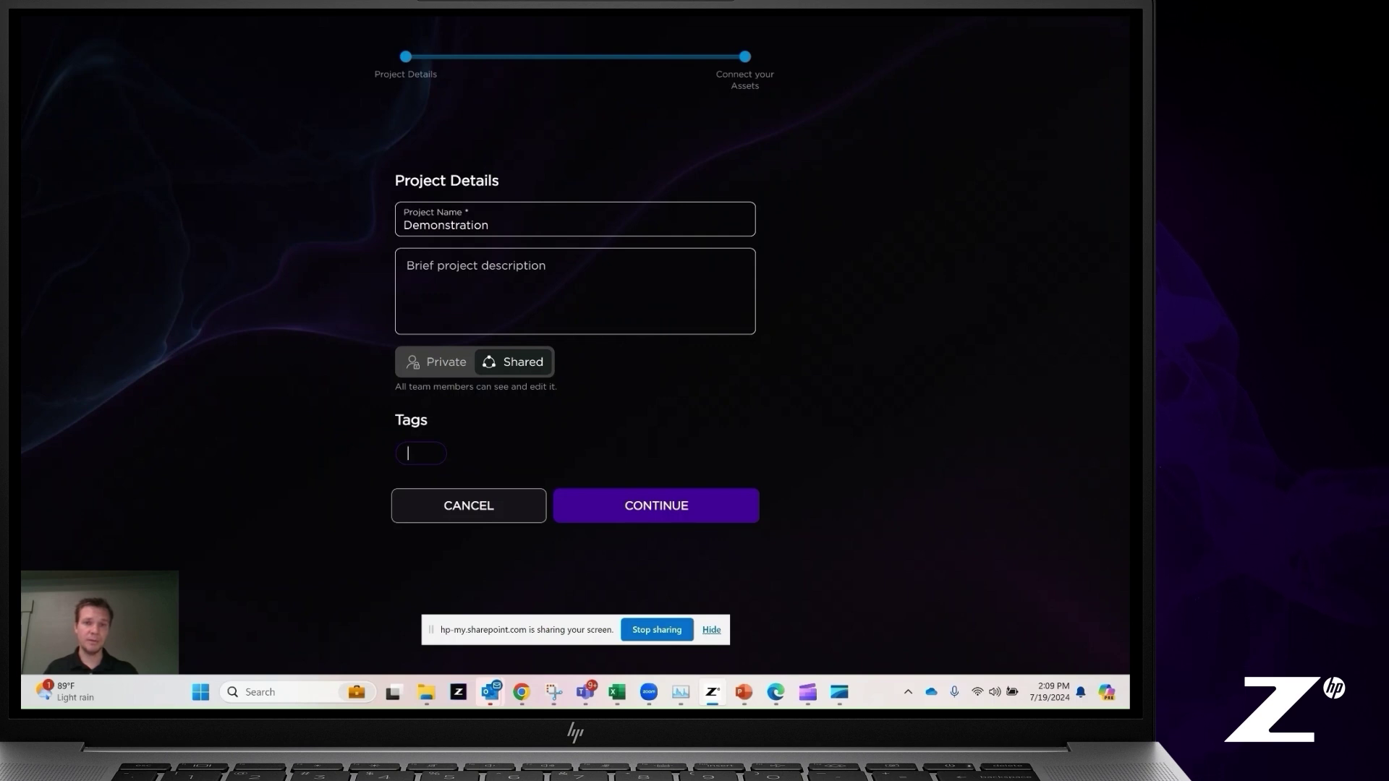
{"action": "type", "text": "Delet"}
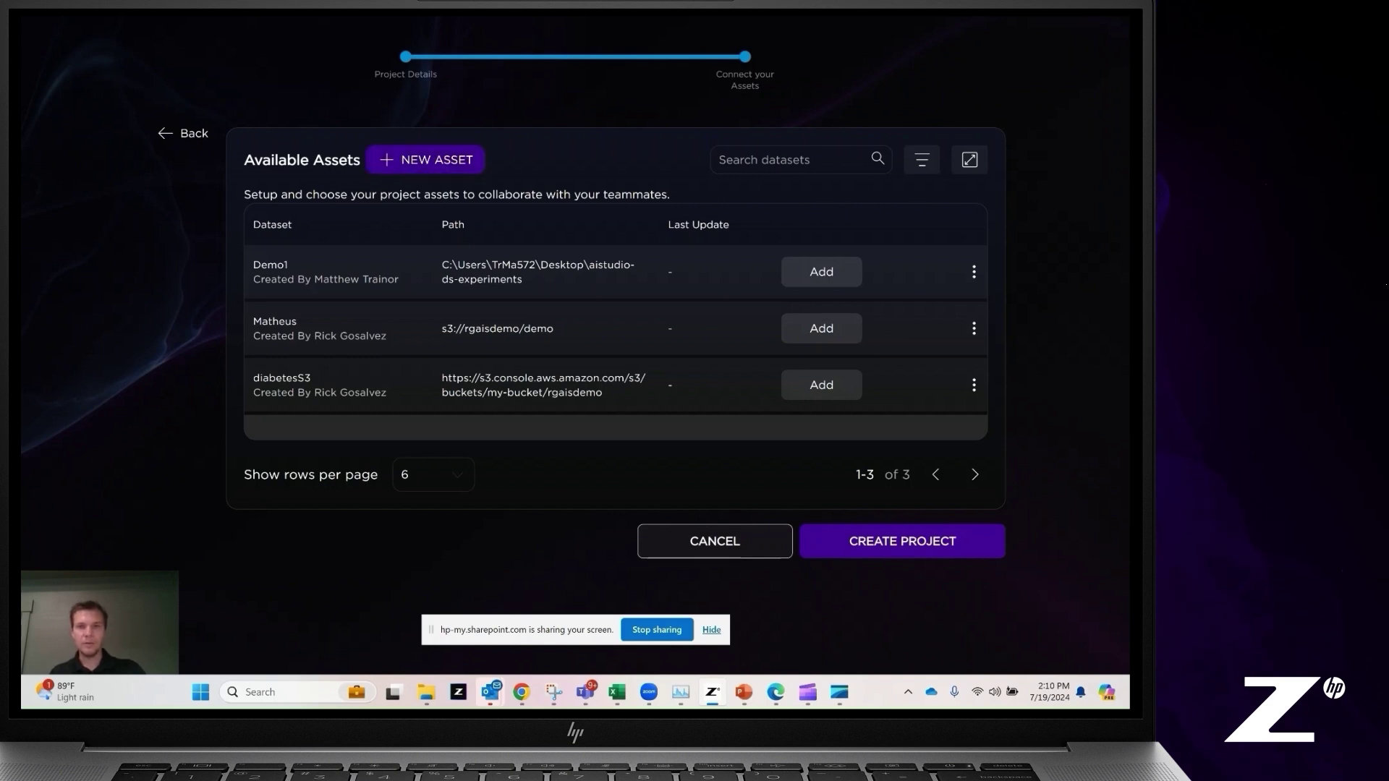
Begin a new asset for the project, naming it Demo and setting its asset type to Local
{"action": "left_click", "coordinate": [425, 160]}
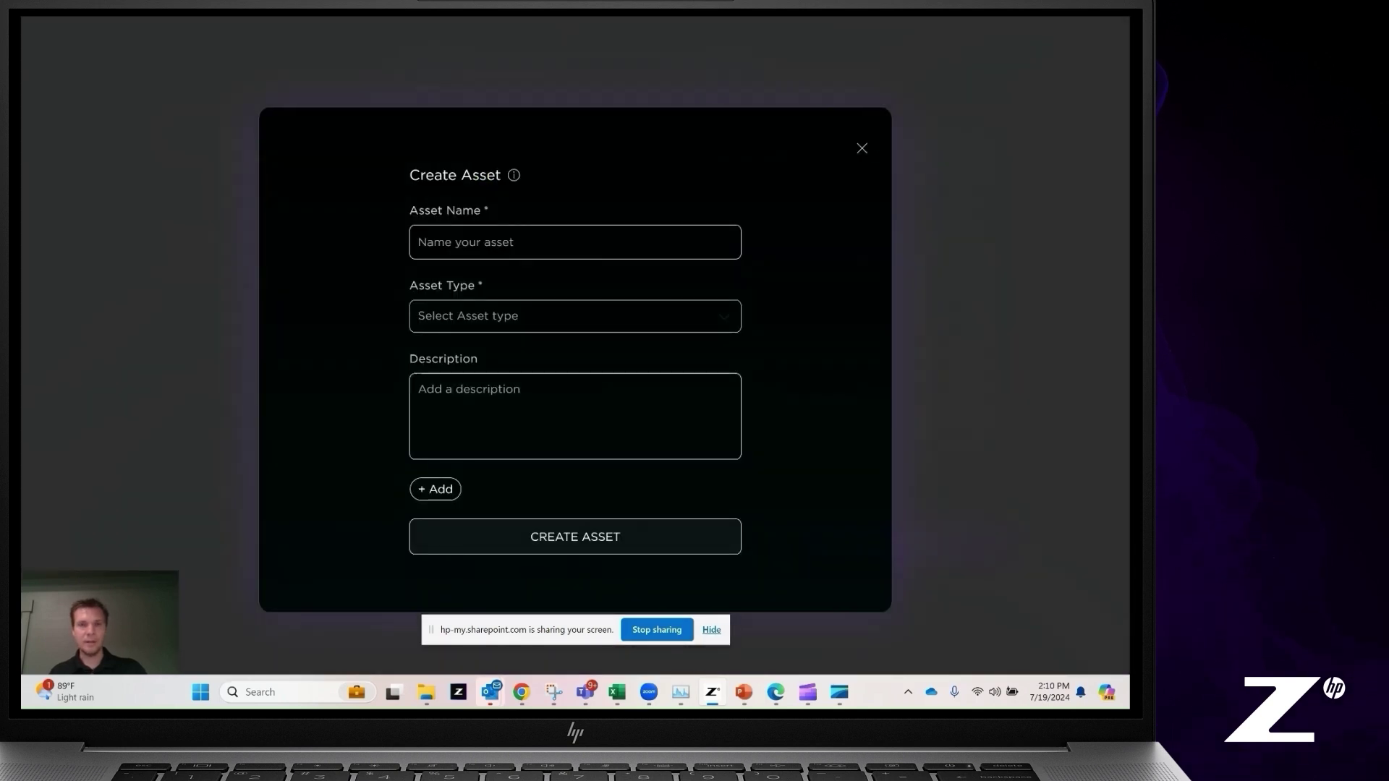
{"action": "left_click", "coordinate": [463, 242]}
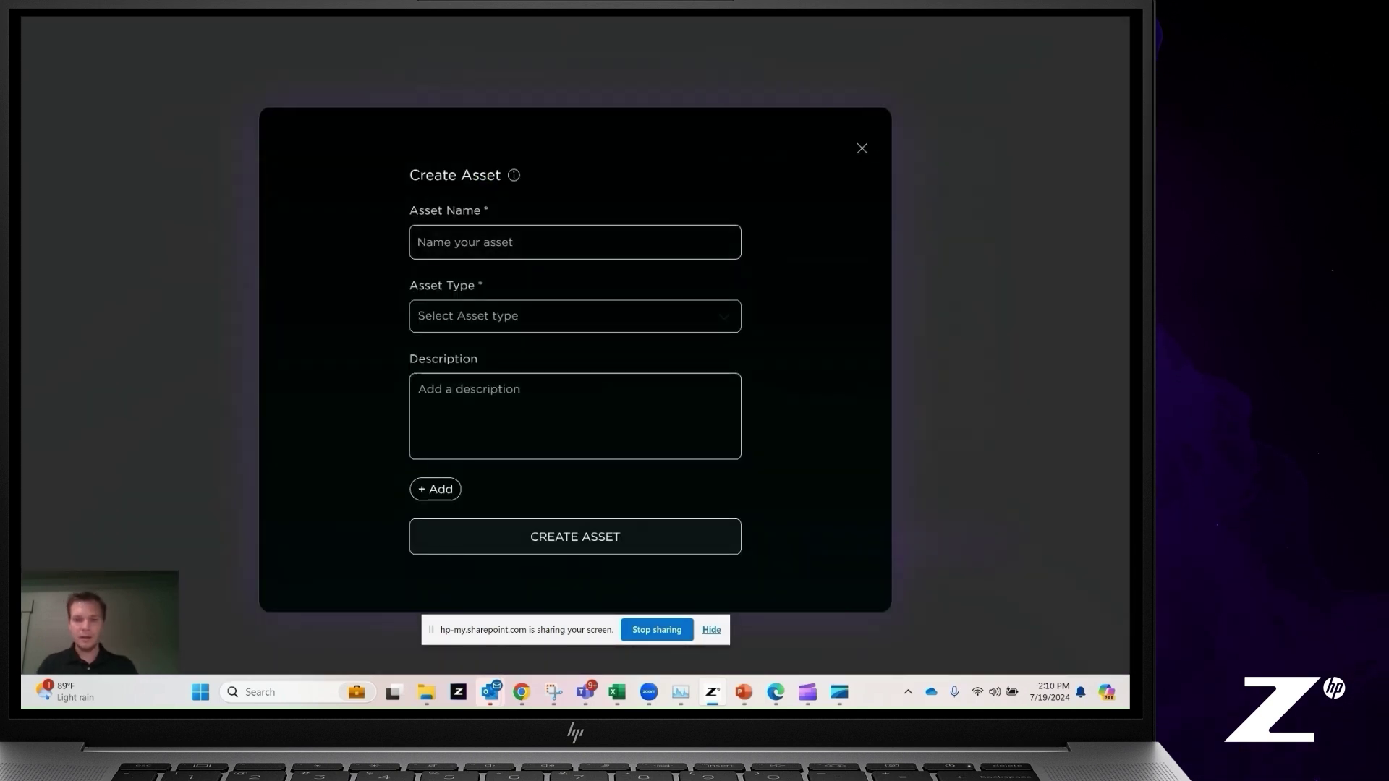
{"action": "type", "text": "Demo"}
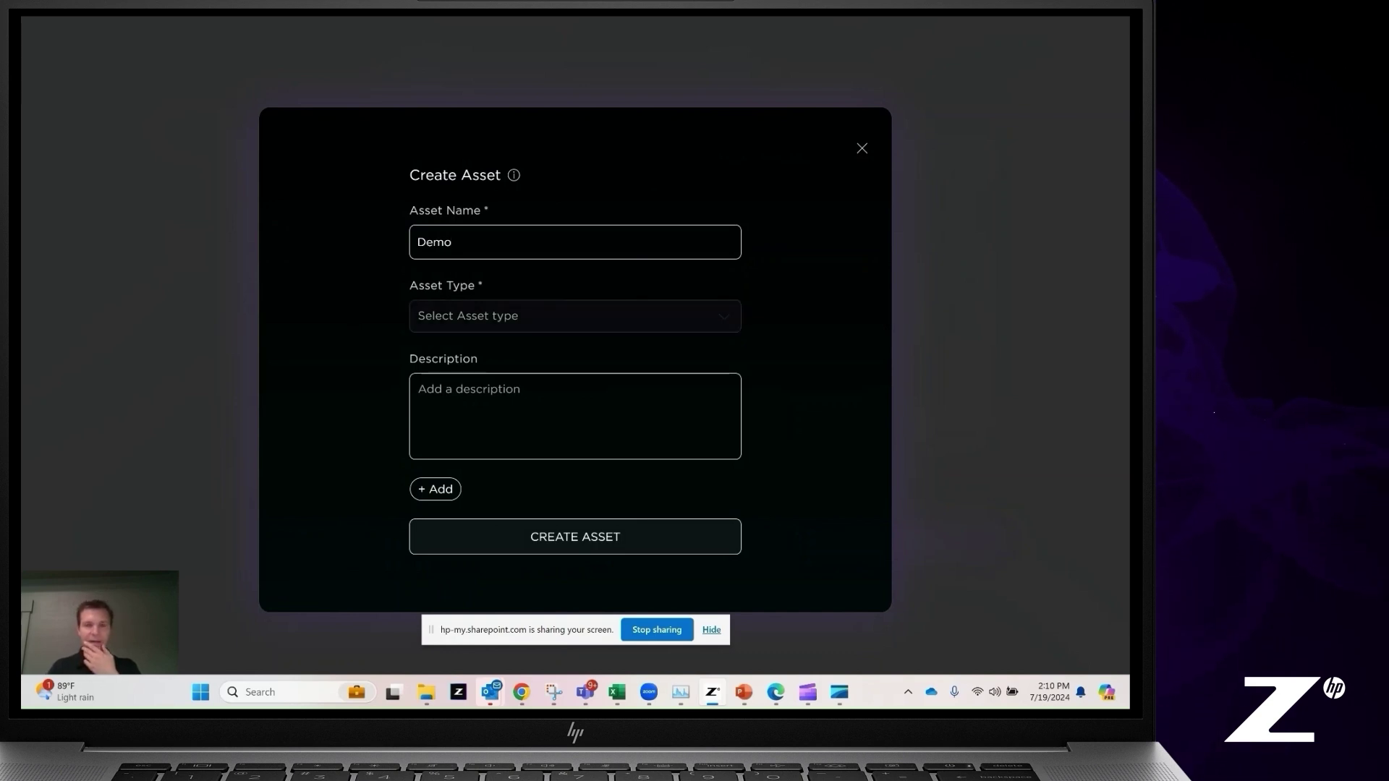
{"action": "left_click", "coordinate": [576, 316]}
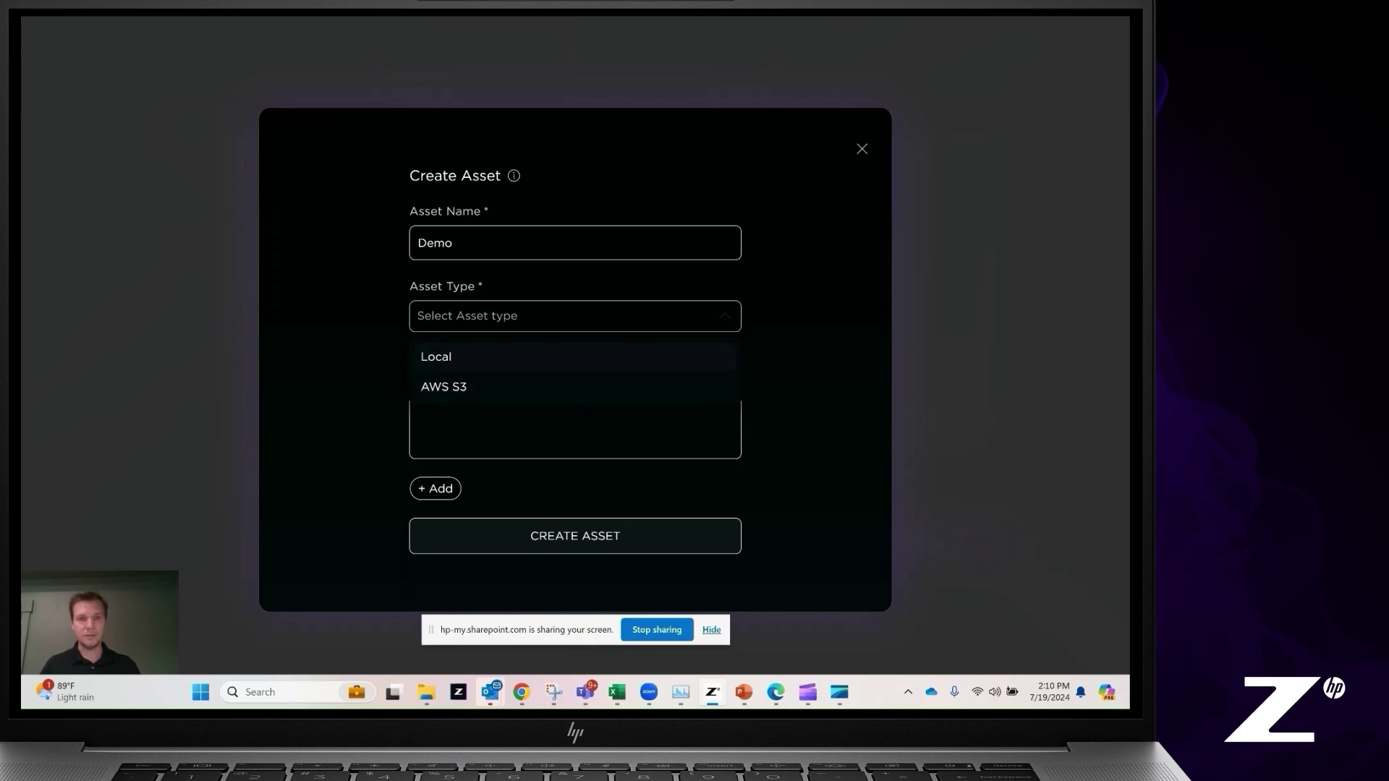
{"action": "key", "text": "Return"}
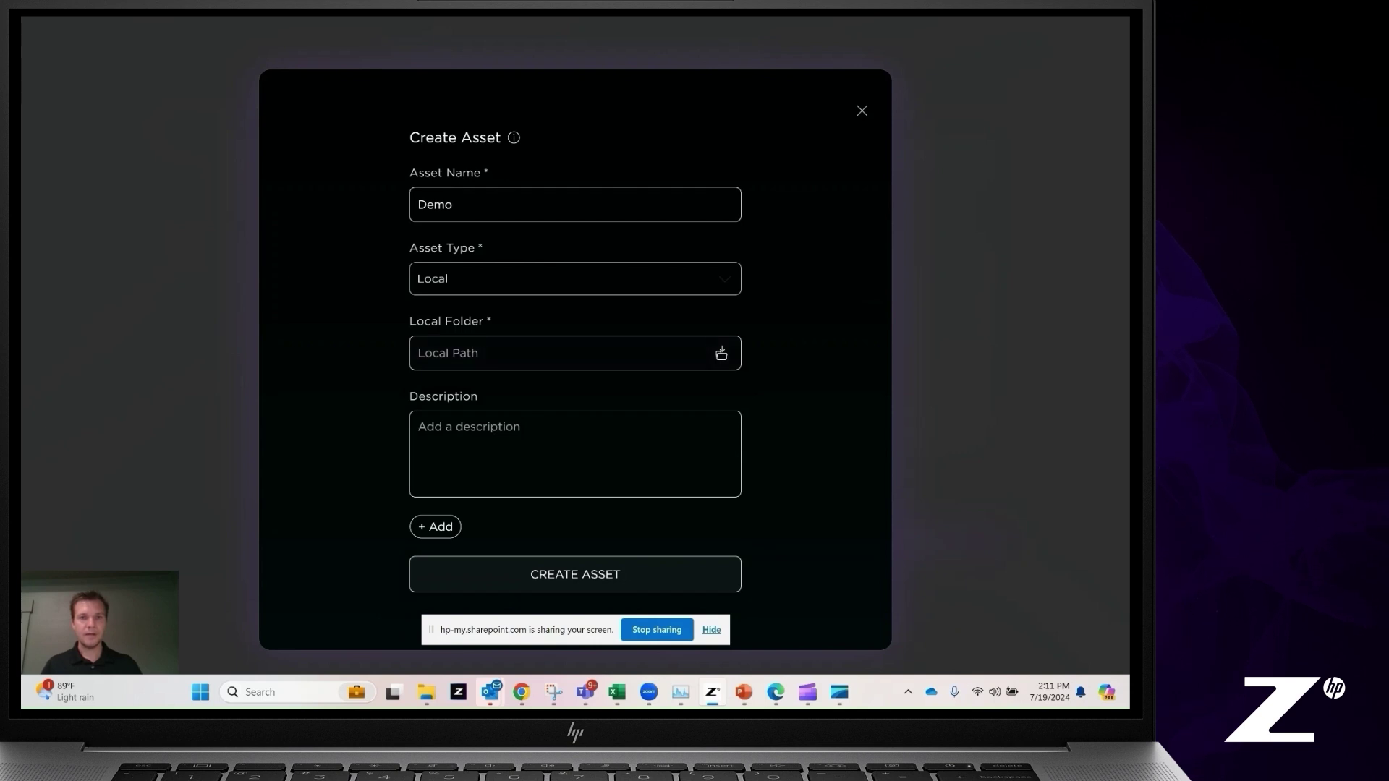
Set the asset's local folder to aistudio-ds-experiments on the Desktop and create the asset
{"action": "left_click", "coordinate": [449, 354]}
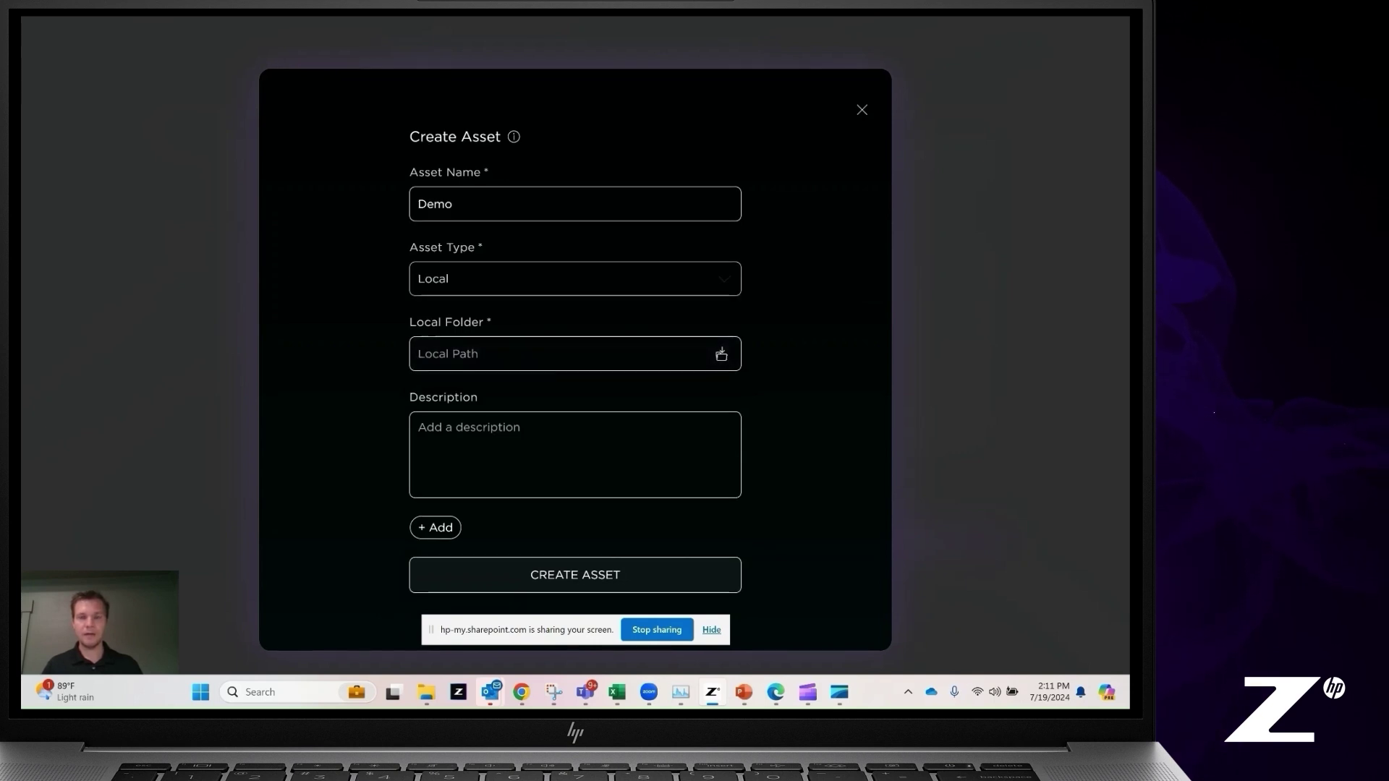
{"action": "left_click", "coordinate": [721, 354]}
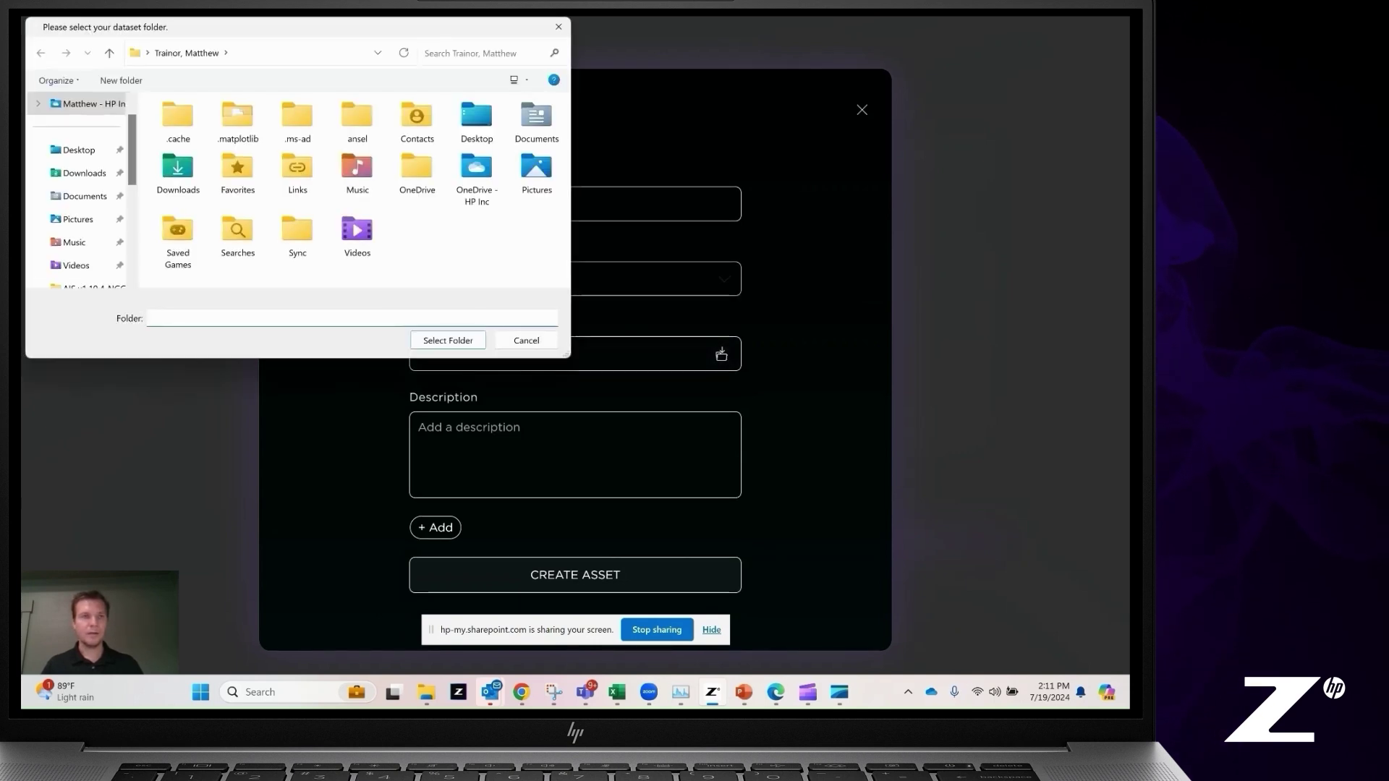
{"action": "left_click", "coordinate": [79, 149]}
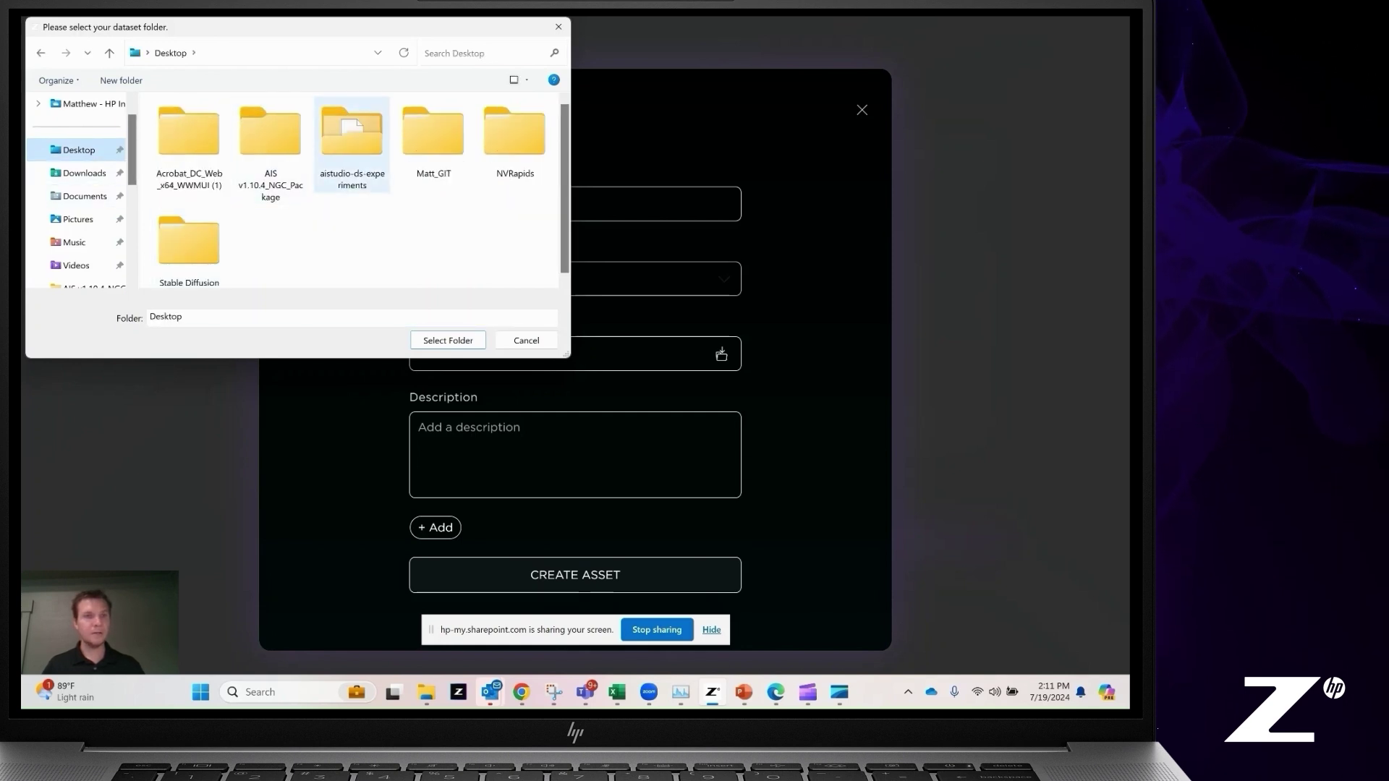
{"action": "left_click", "coordinate": [352, 144]}
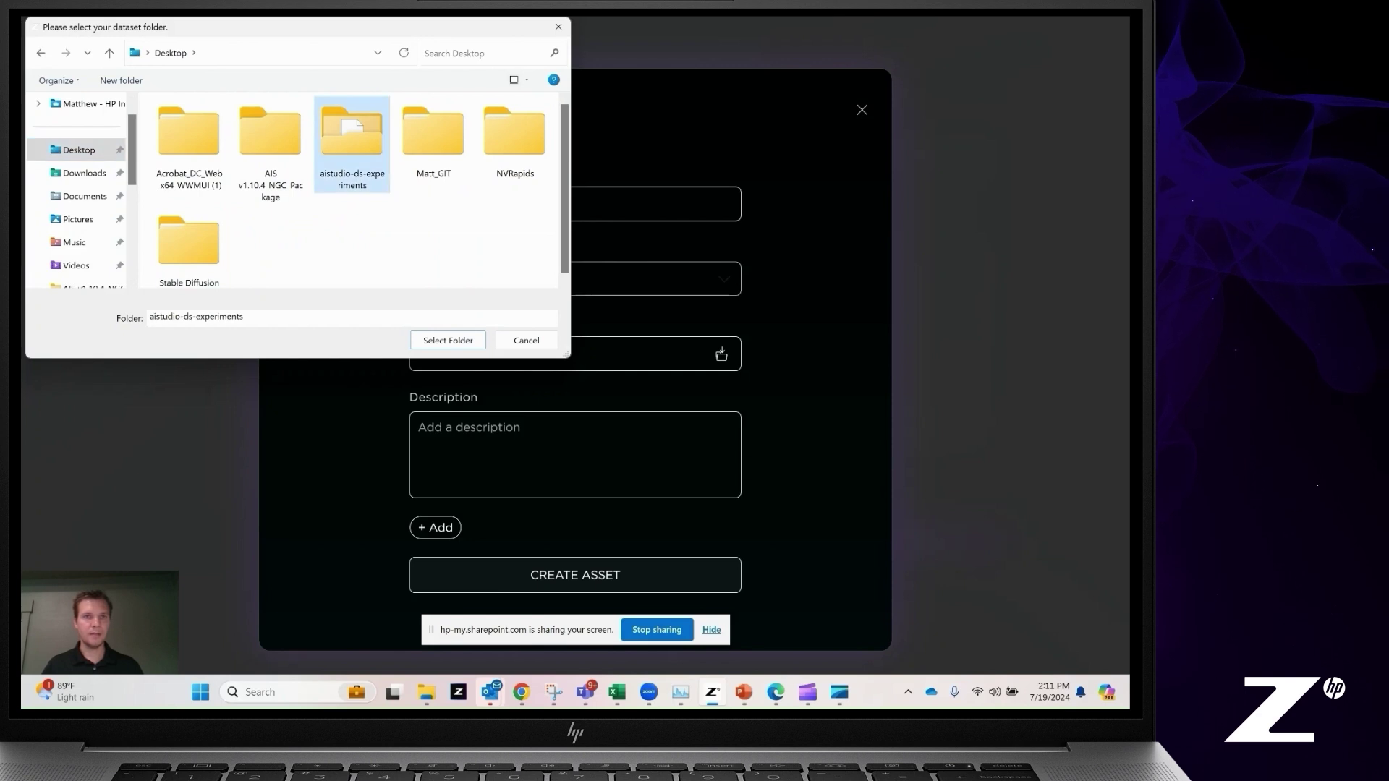
{"action": "left_click", "coordinate": [448, 340]}
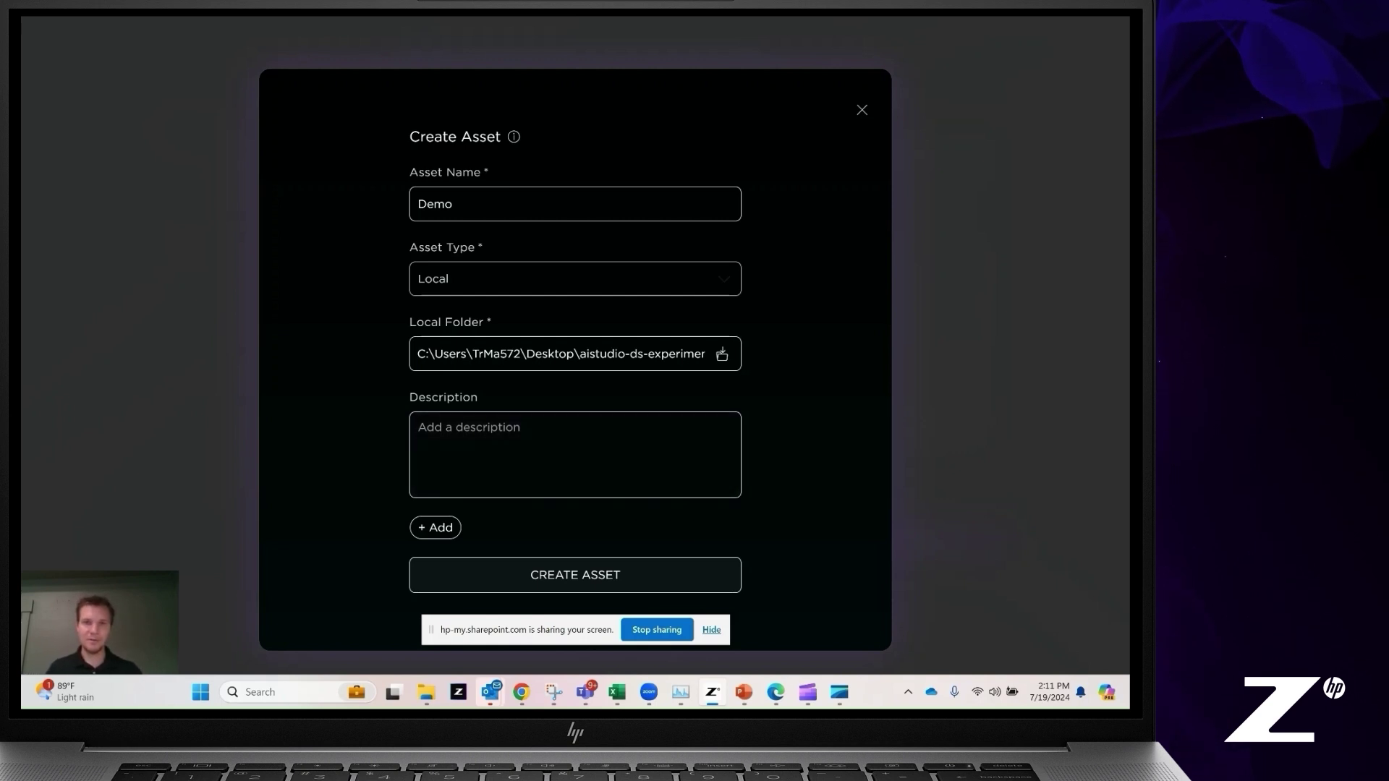
{"action": "left_click_drag", "start_coordinate": [638, 354], "coordinate": [626, 353]}
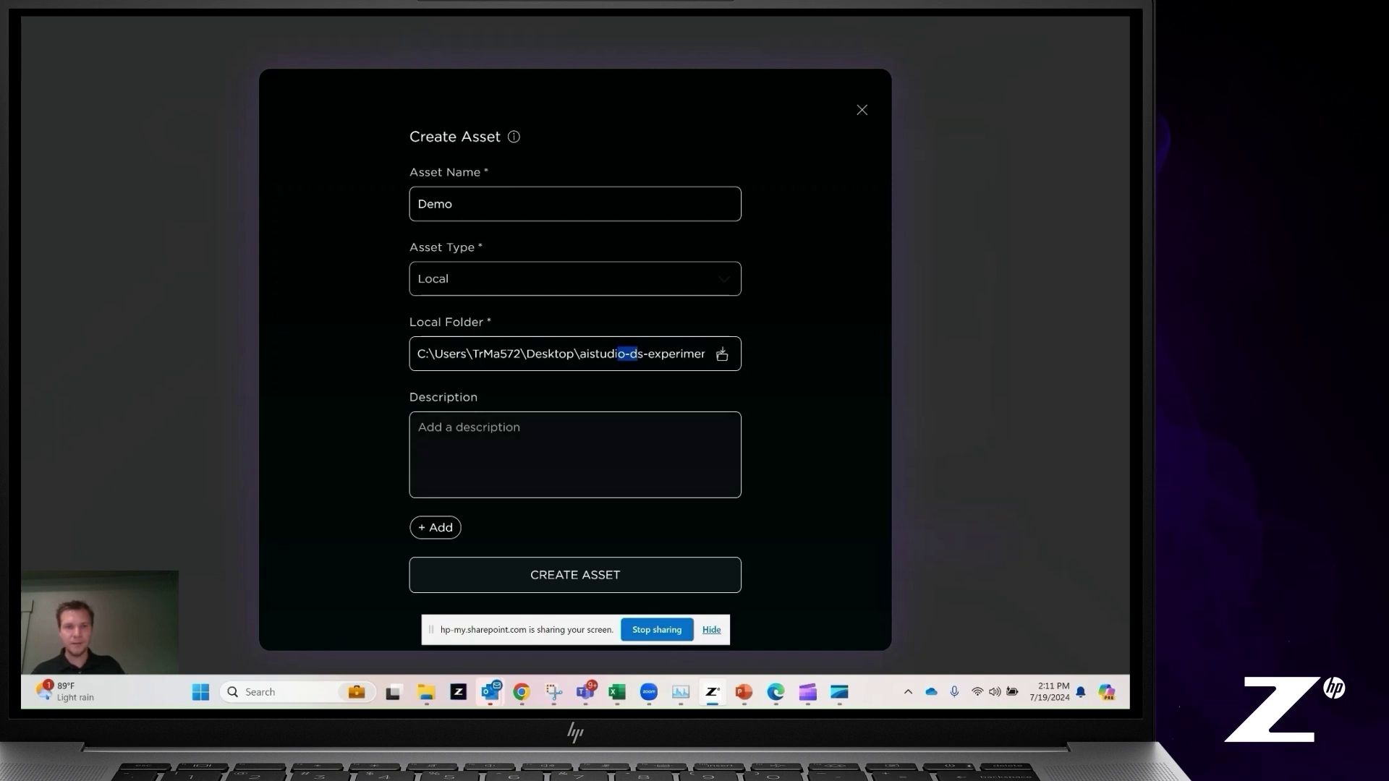
{"action": "left_click", "coordinate": [575, 448]}
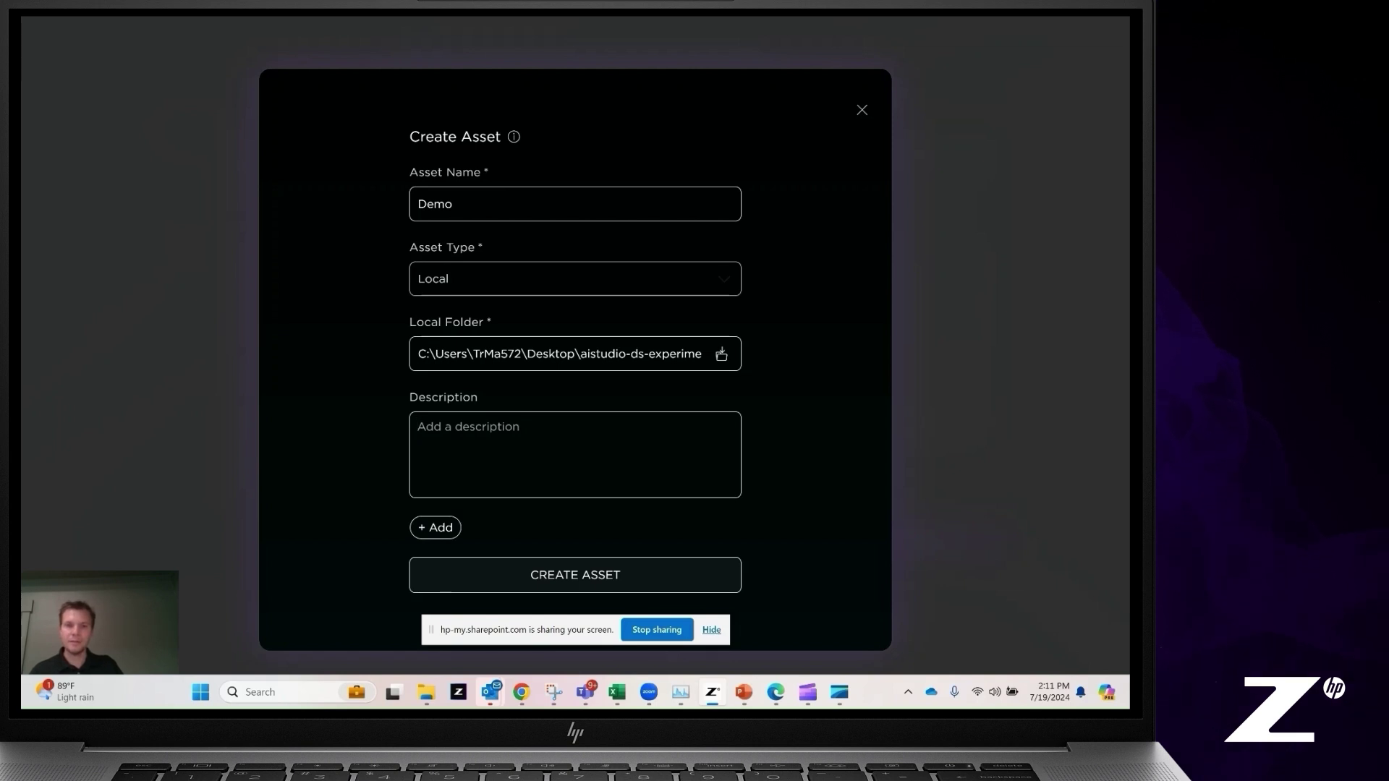
{"action": "left_click", "coordinate": [570, 574]}
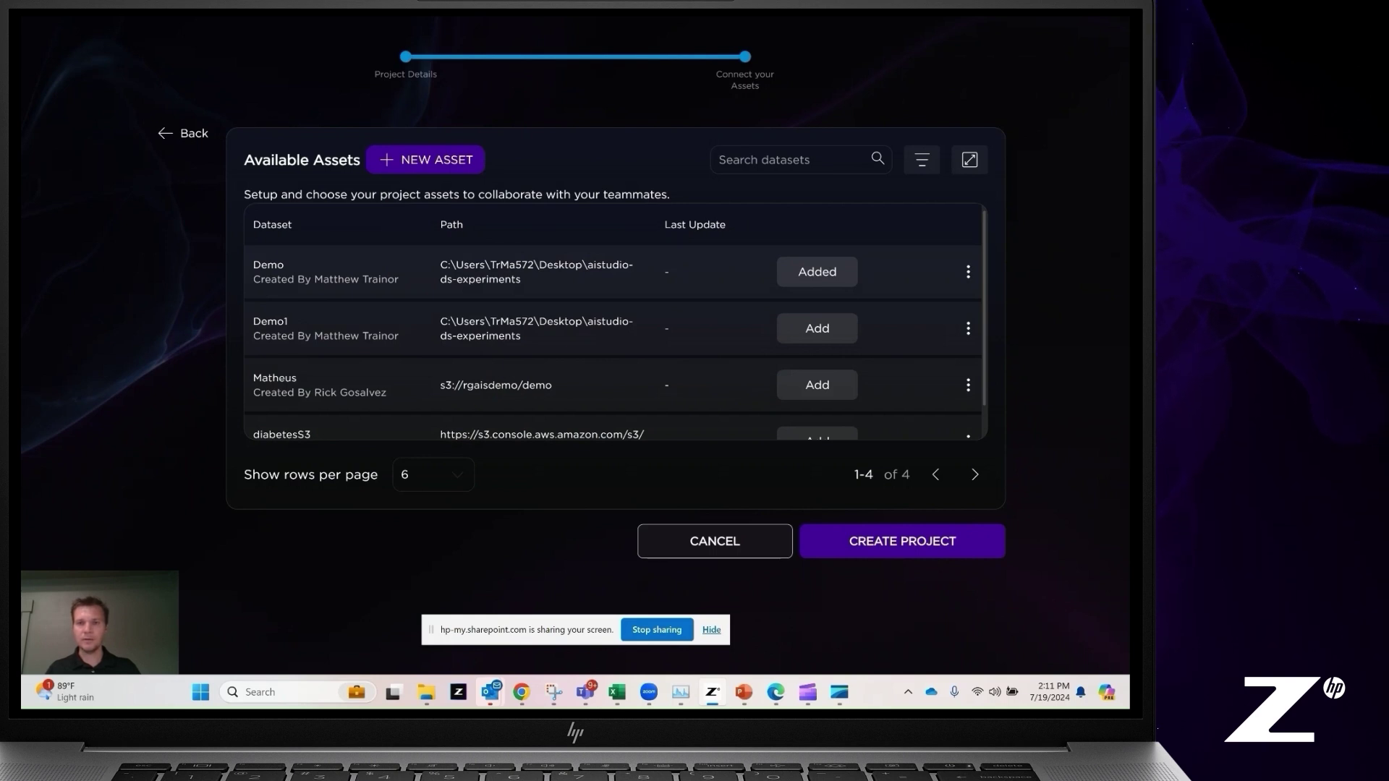
Create the project with the Demo asset added, and reopen Demonstration from the projects overview
{"action": "left_click", "coordinate": [902, 541]}
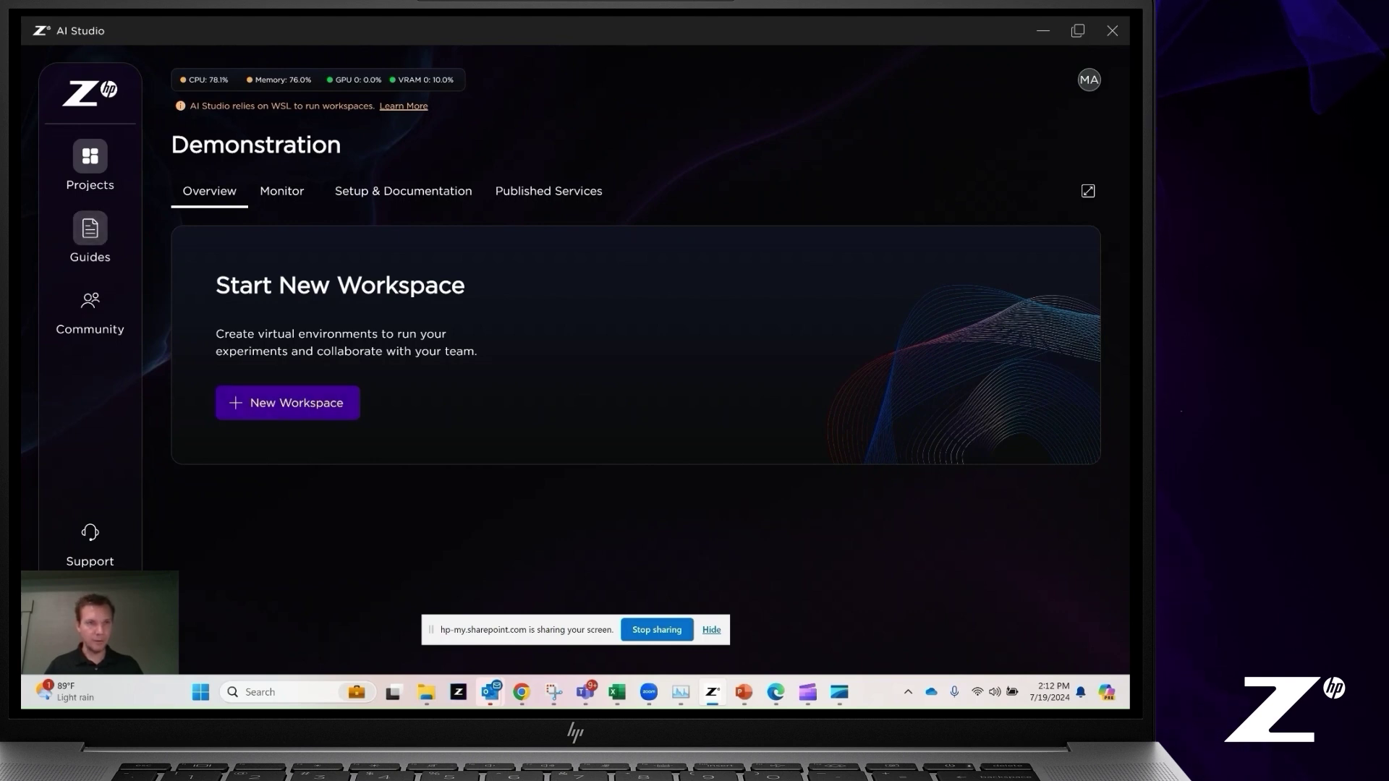
{"action": "left_click", "coordinate": [89, 160]}
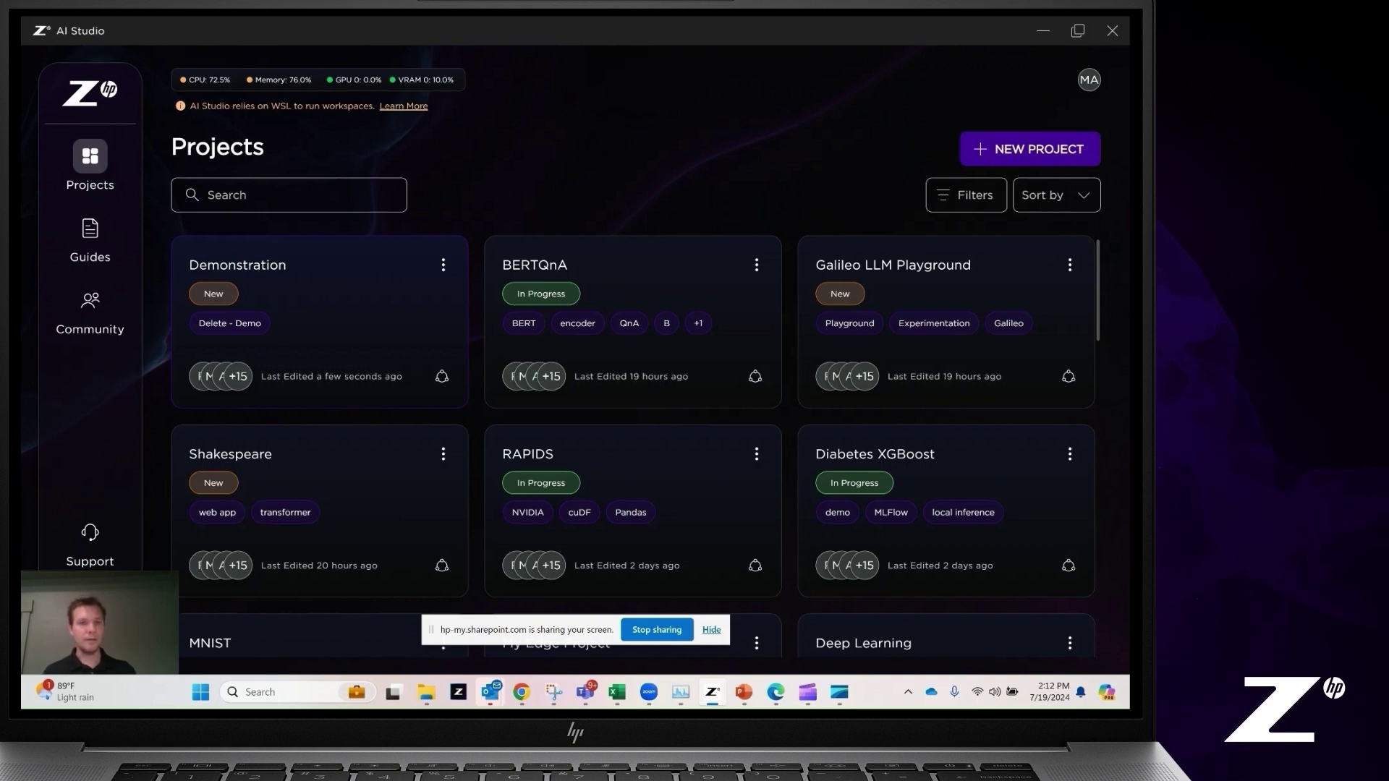
{"action": "left_click", "coordinate": [319, 322]}
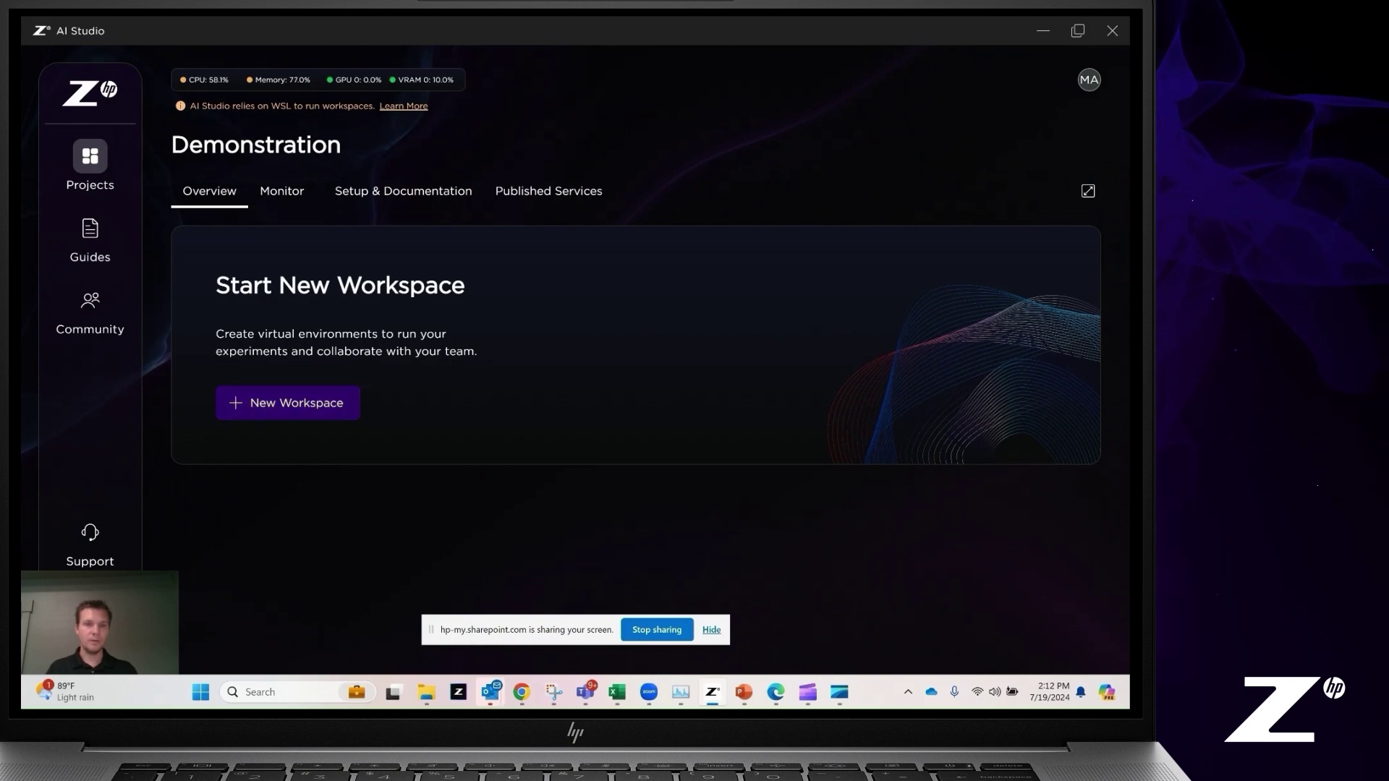
Start a new workspace and review what the Minimal, Data Science and Deep Learning predefined configurations include
{"action": "left_click", "coordinate": [288, 403]}
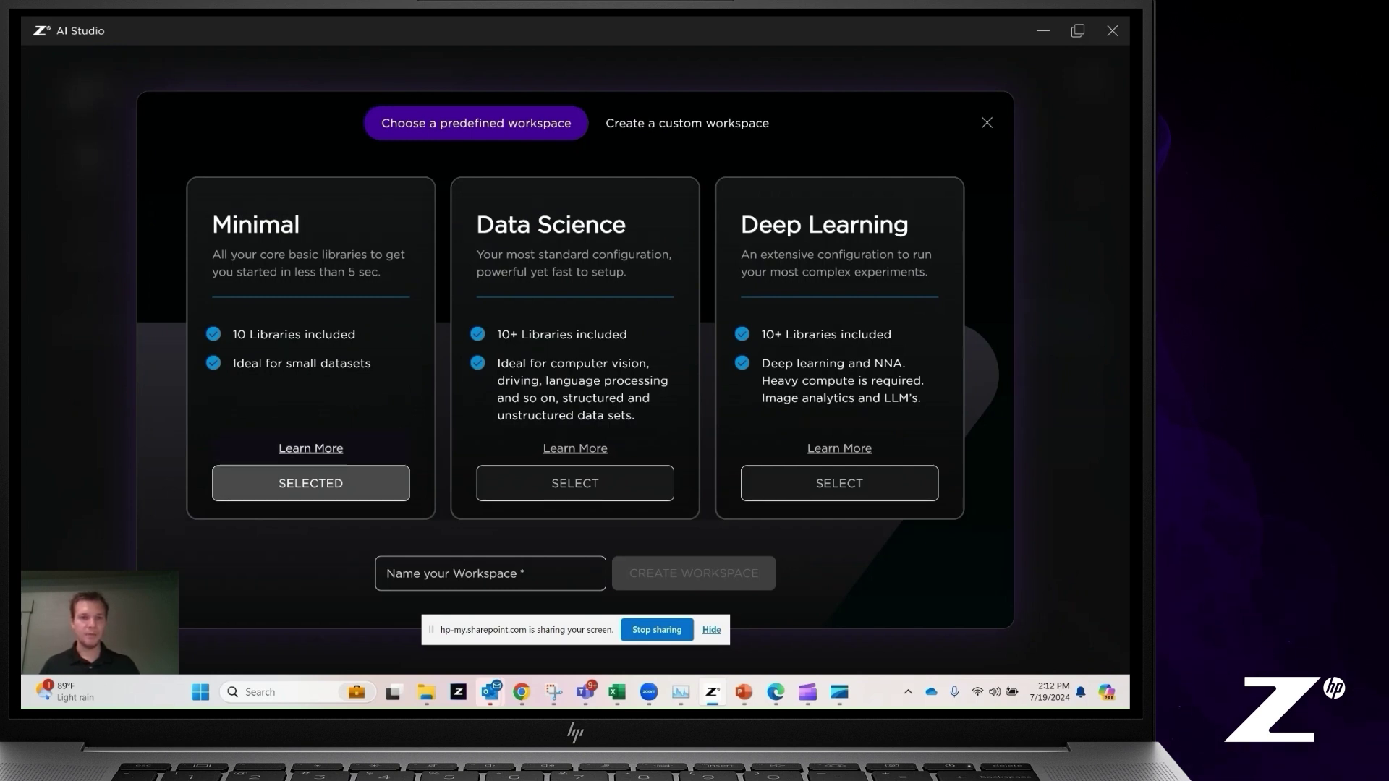
{"action": "left_click", "coordinate": [311, 448]}
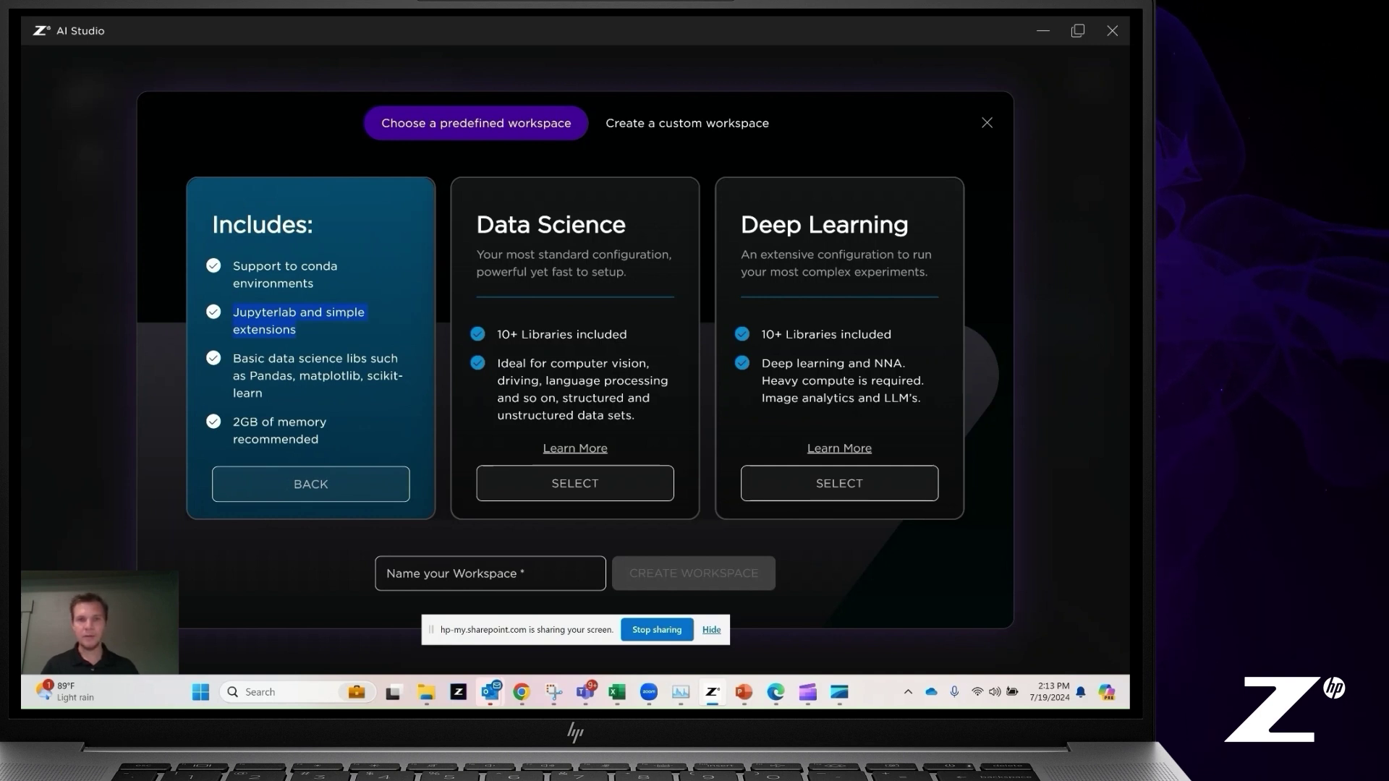
{"action": "left_click", "coordinate": [575, 448]}
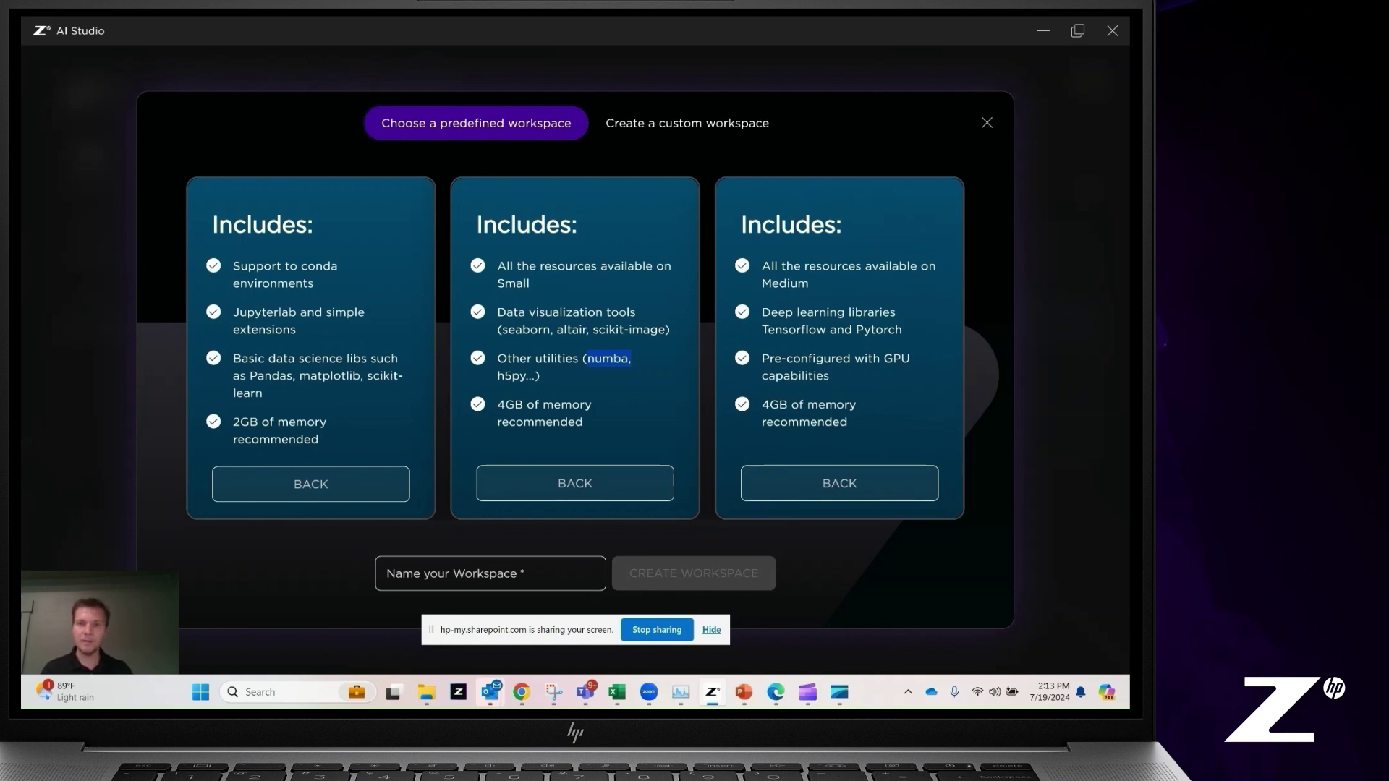
{"action": "left_click", "coordinate": [798, 330]}
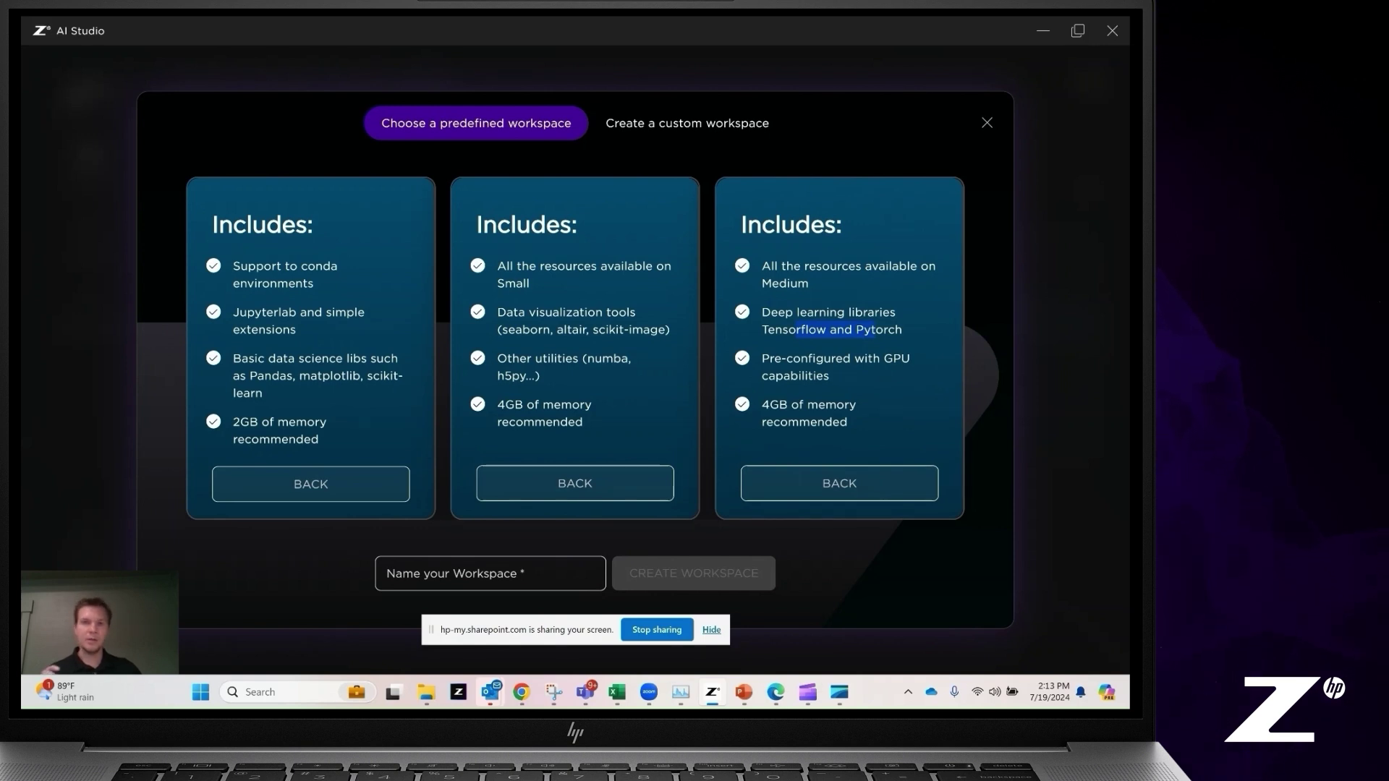
Select the Deep Learning configuration as the predefined workspace
{"action": "left_click", "coordinate": [840, 484]}
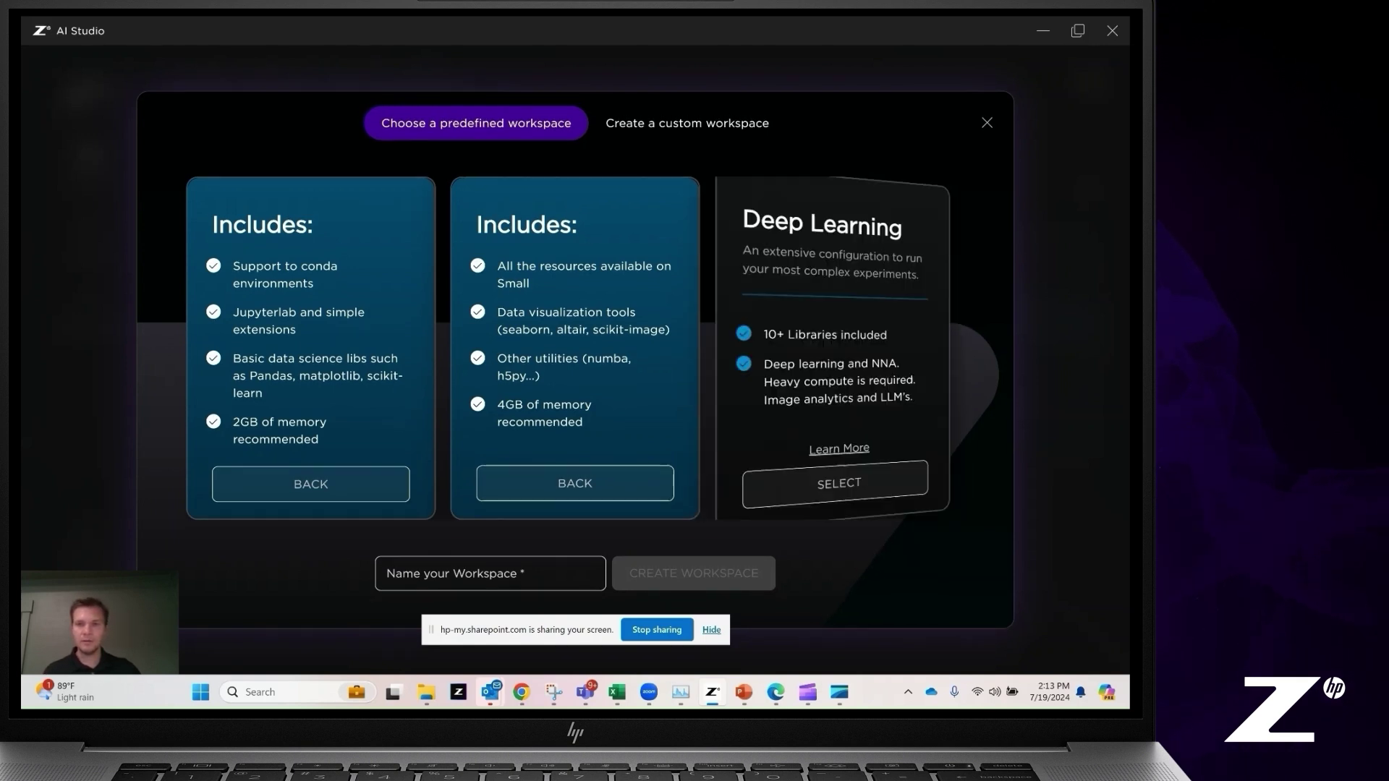
{"action": "left_click", "coordinate": [840, 484]}
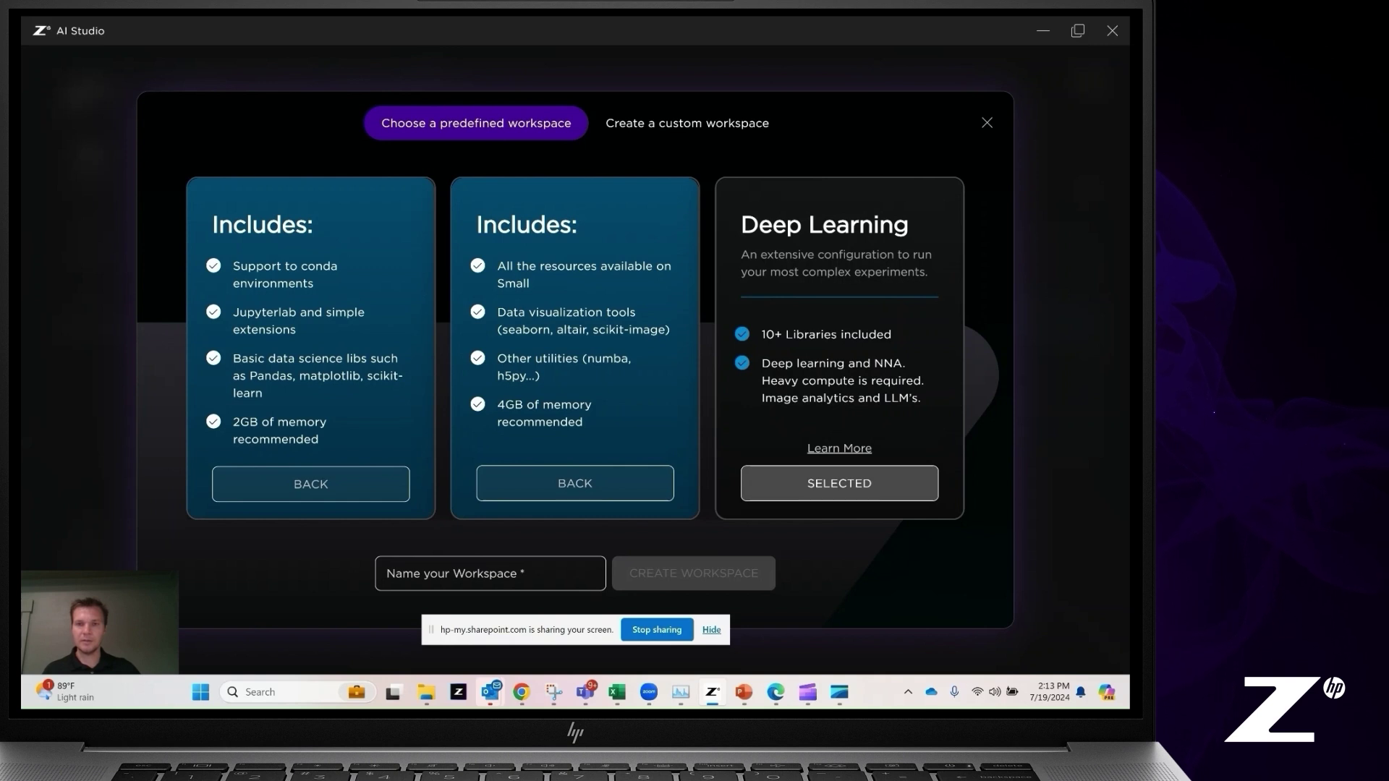
{"action": "left_click", "coordinate": [490, 573]}
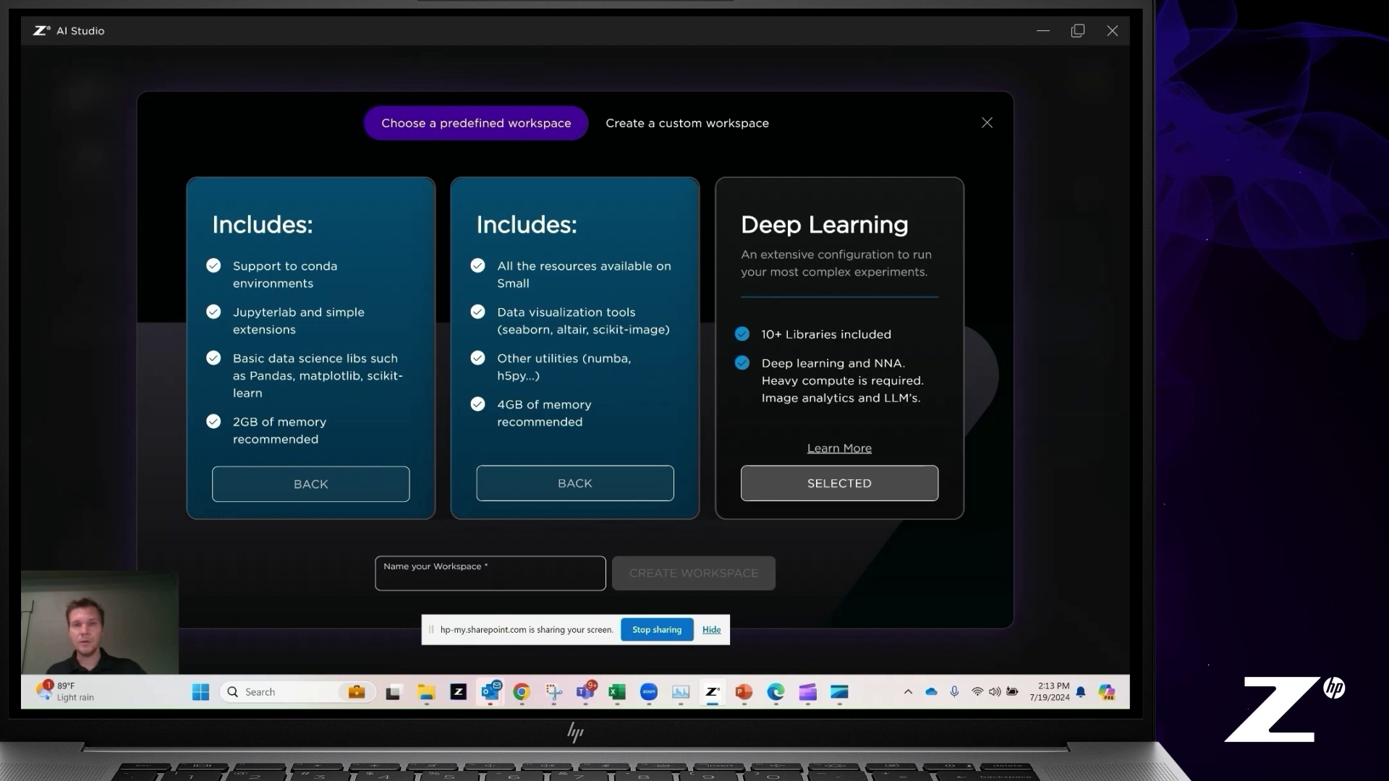
Switch to creating a custom workspace and examine the libraries included in the Deep Learning GPU environment
{"action": "left_click", "coordinate": [688, 123]}
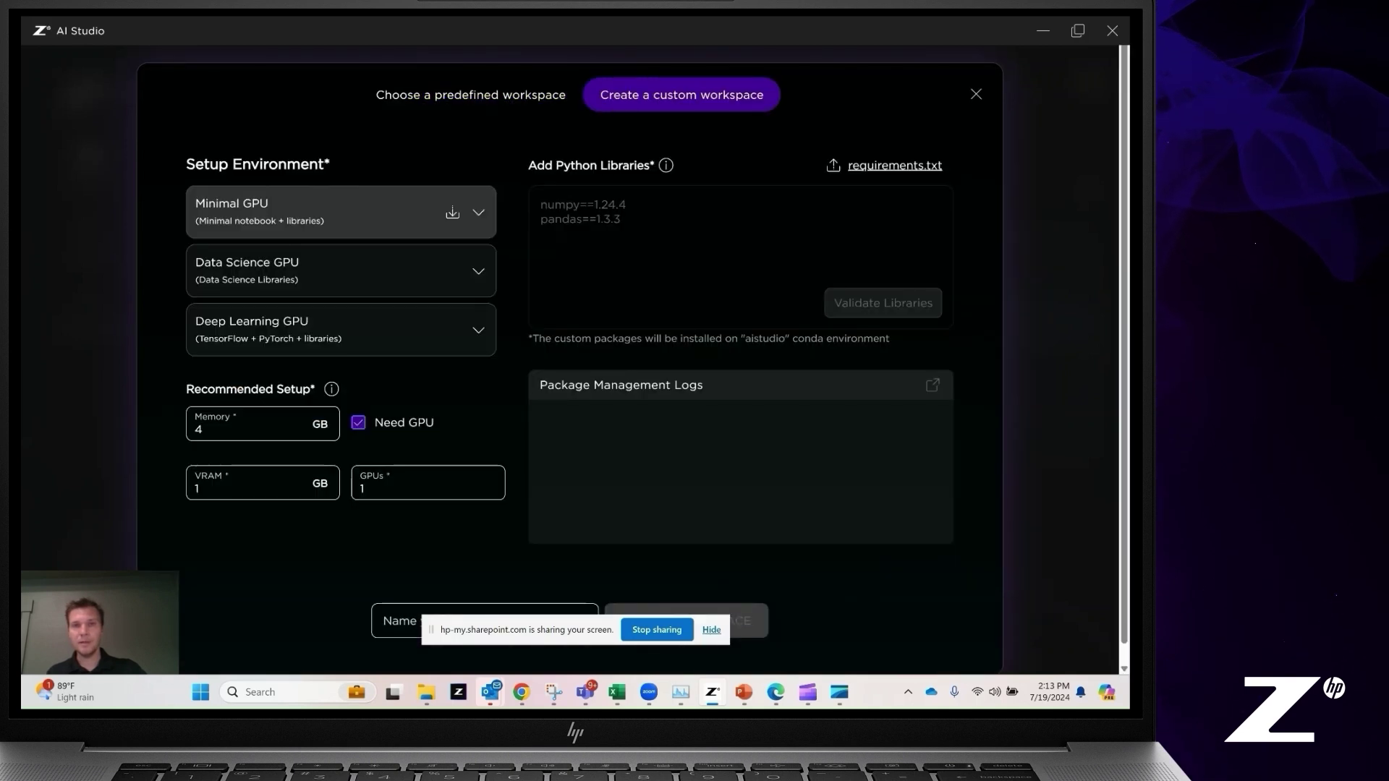
{"action": "mouse_move", "coordinate": [666, 165]}
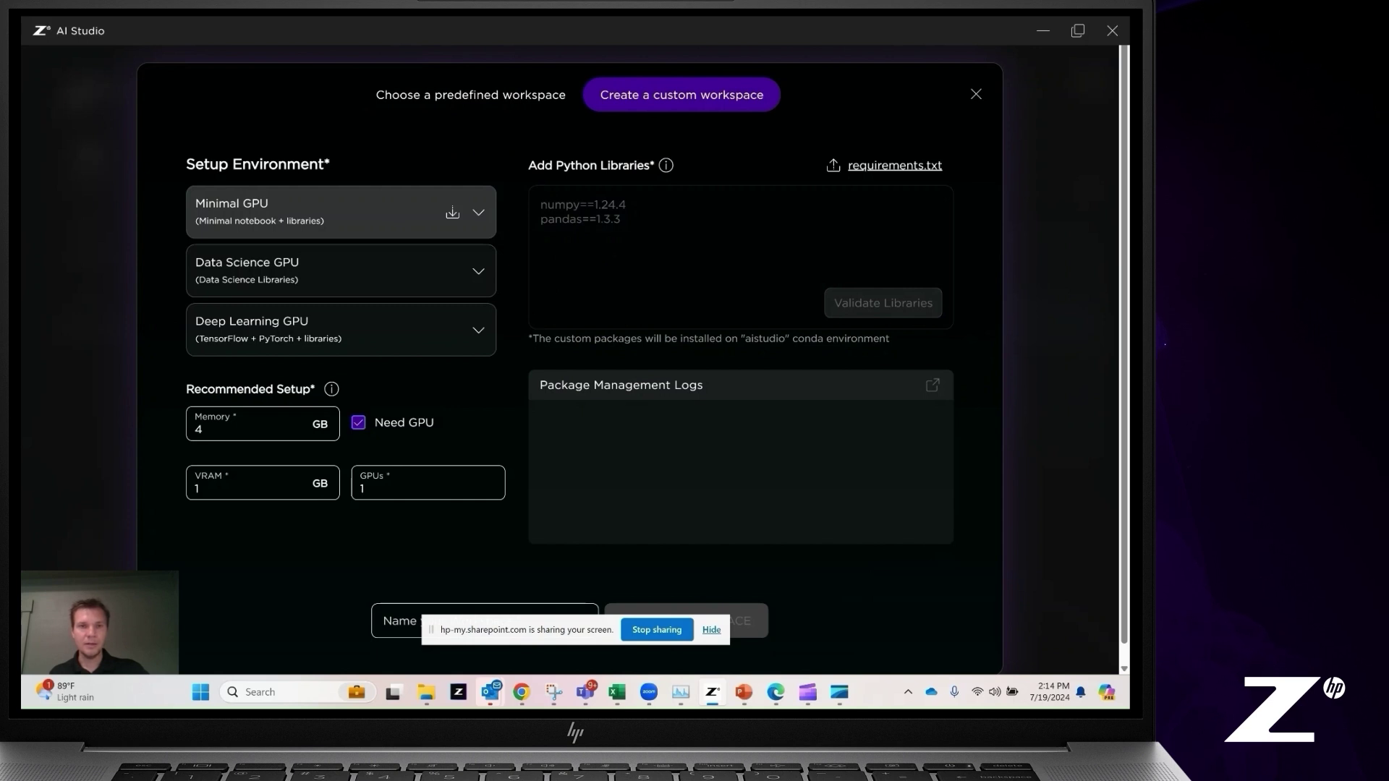
{"action": "left_click", "coordinate": [478, 330]}
{"action": "scroll", "coordinate": [338, 275], "scroll_direction": "down", "scroll_amount": 2}
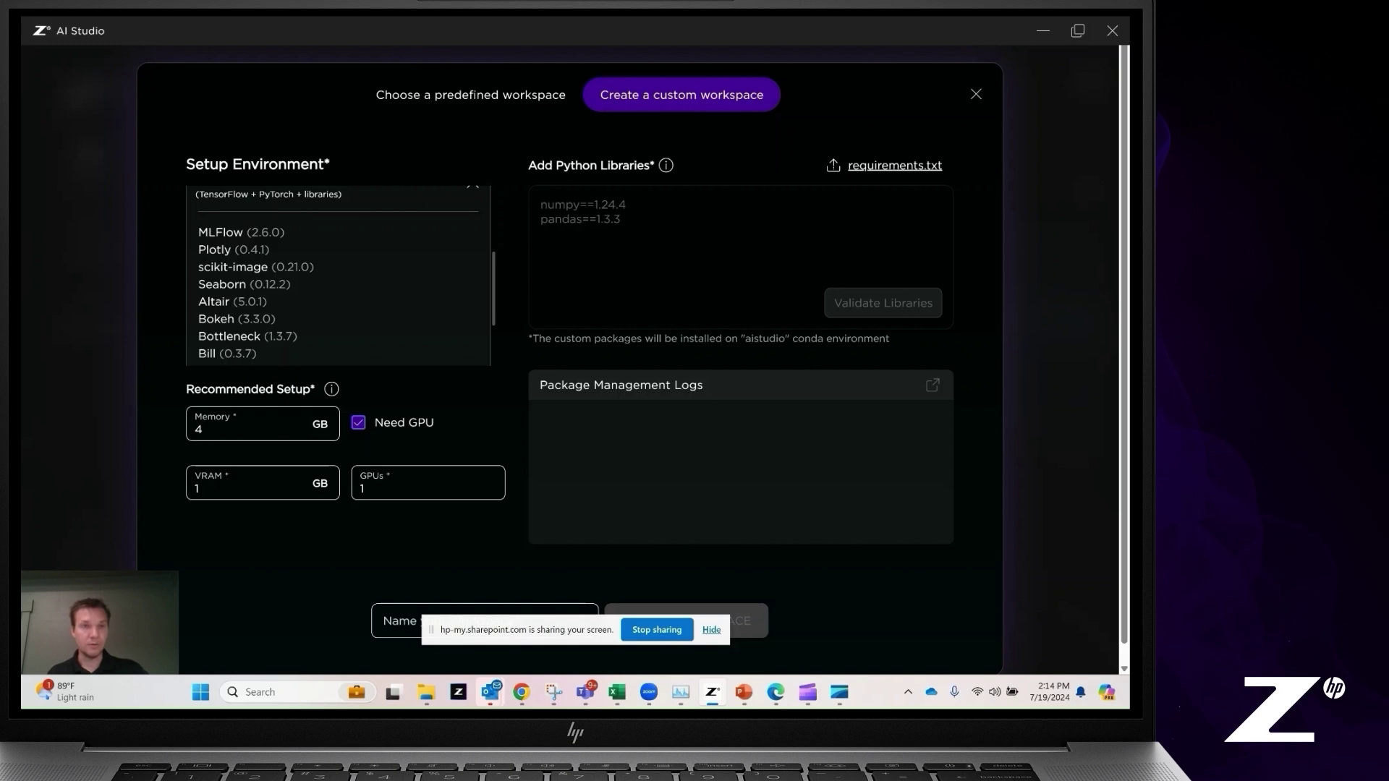
{"action": "scroll", "coordinate": [338, 275], "scroll_direction": "down", "scroll_amount": 2}
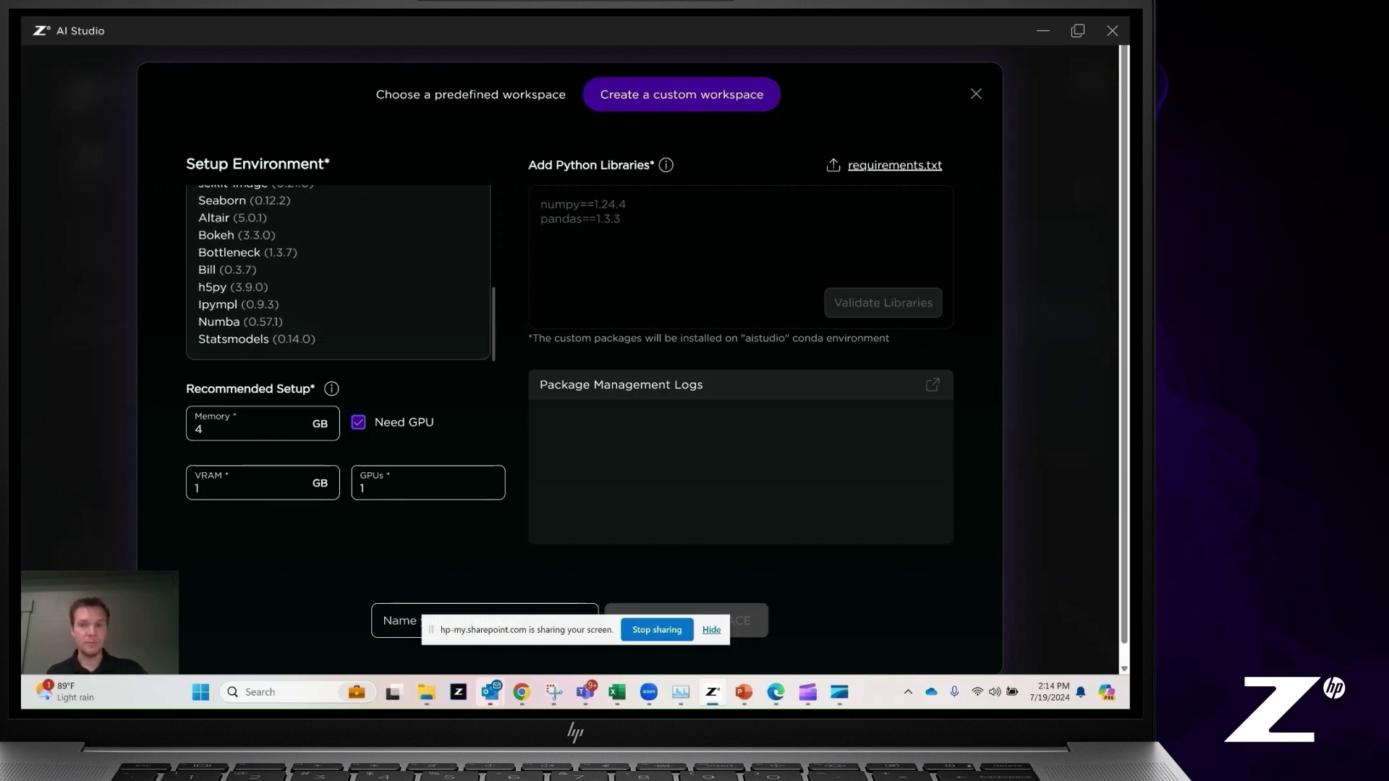
{"action": "scroll", "coordinate": [338, 275], "scroll_direction": "down", "scroll_amount": 1}
{"action": "scroll", "coordinate": [338, 256], "scroll_direction": "up", "scroll_amount": 5}
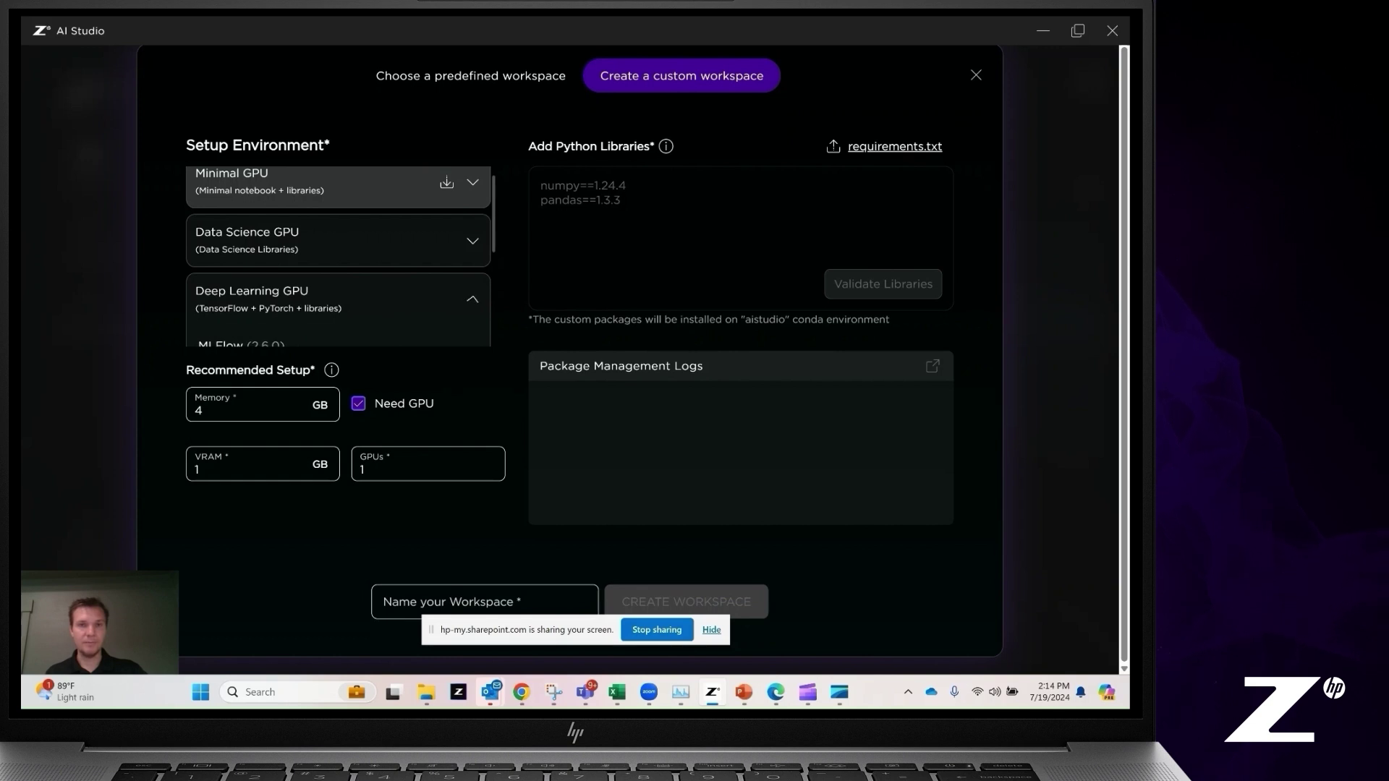
{"action": "left_click", "coordinate": [473, 299]}
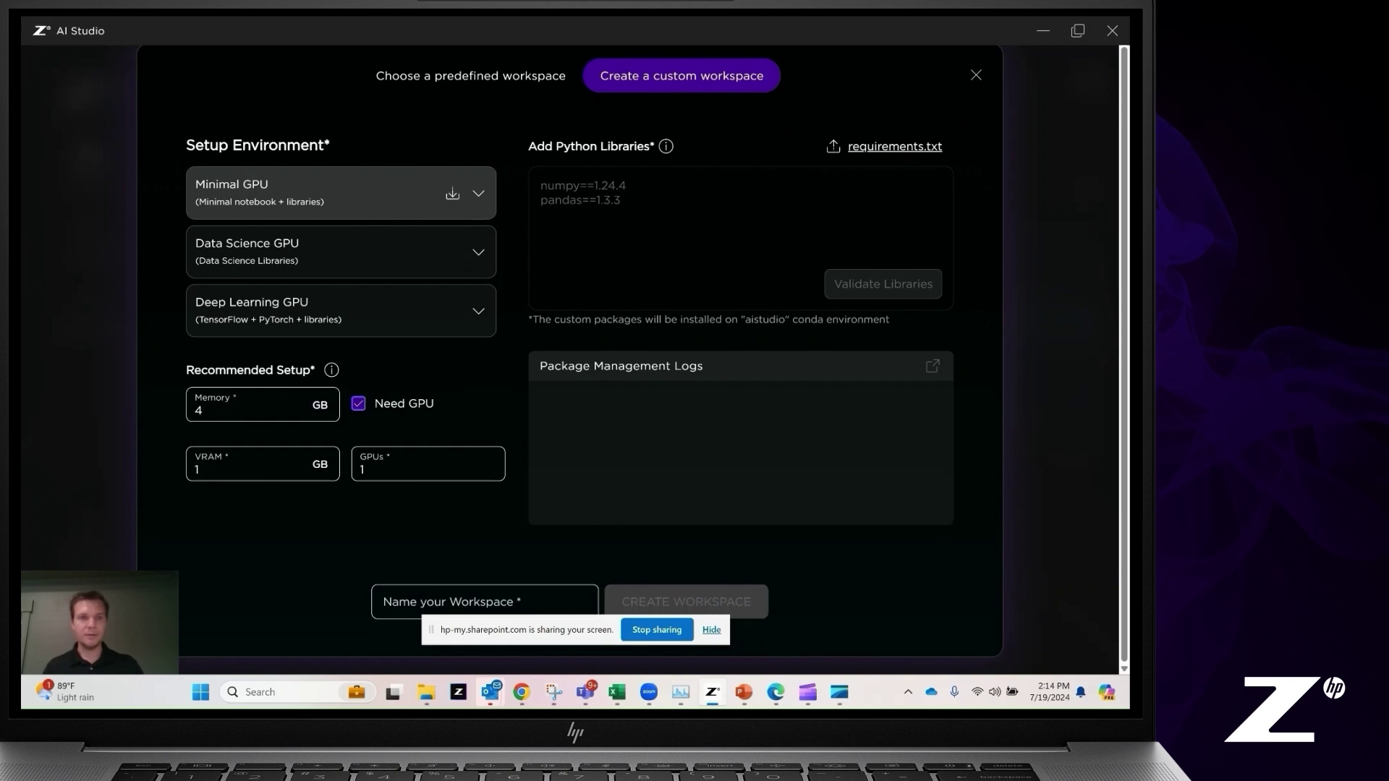
Select the Deep Learning GPU environment for the custom workspace and list XGBoost as an additional Python library
{"action": "left_click", "coordinate": [341, 310]}
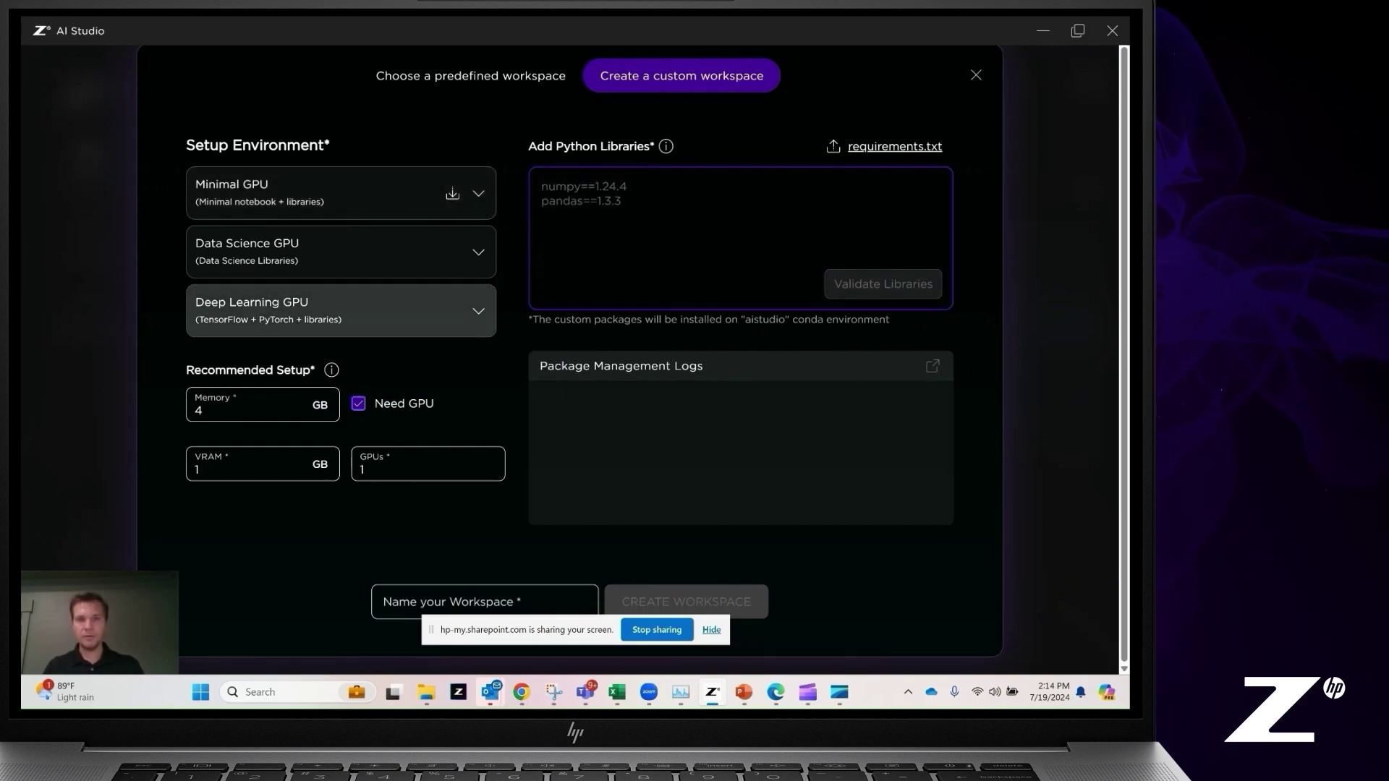
{"action": "type", "text": "x"}
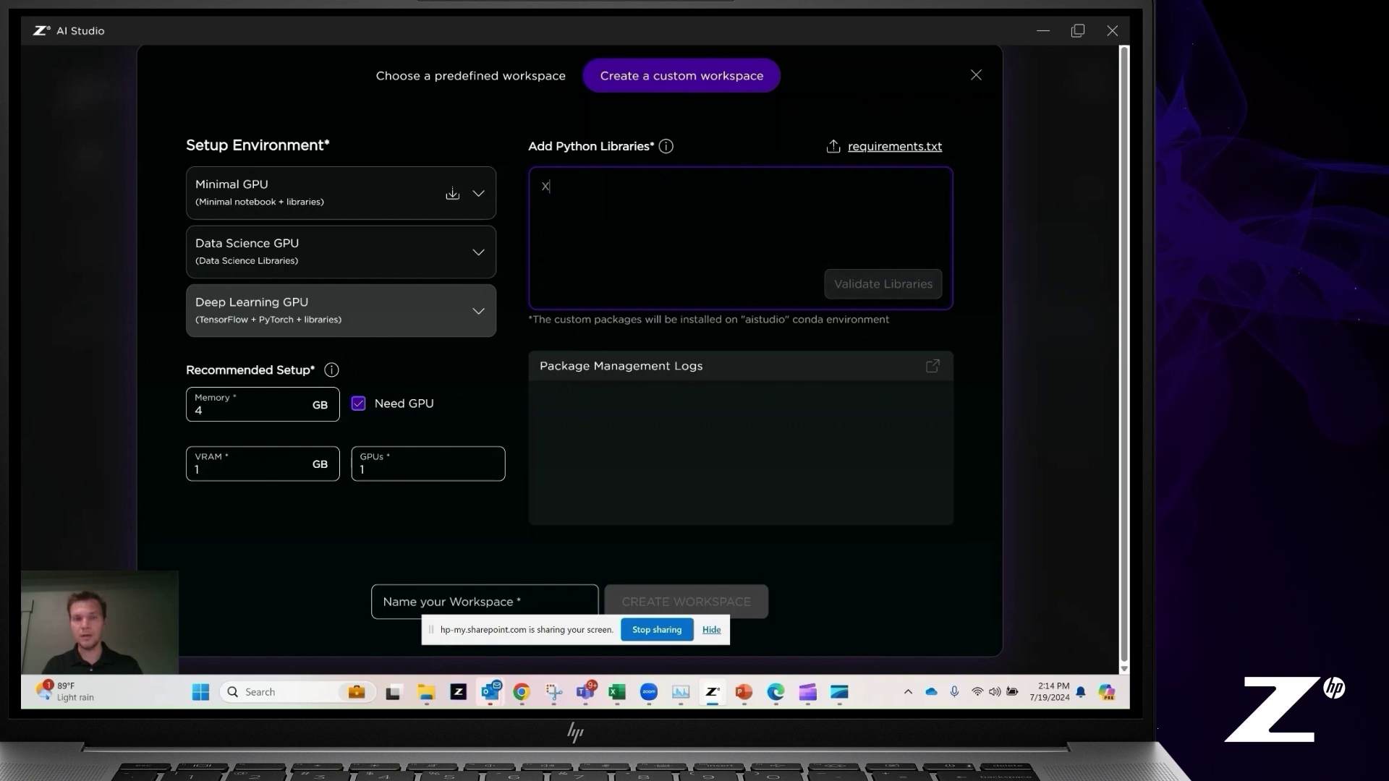
{"action": "type", "text": "G"}
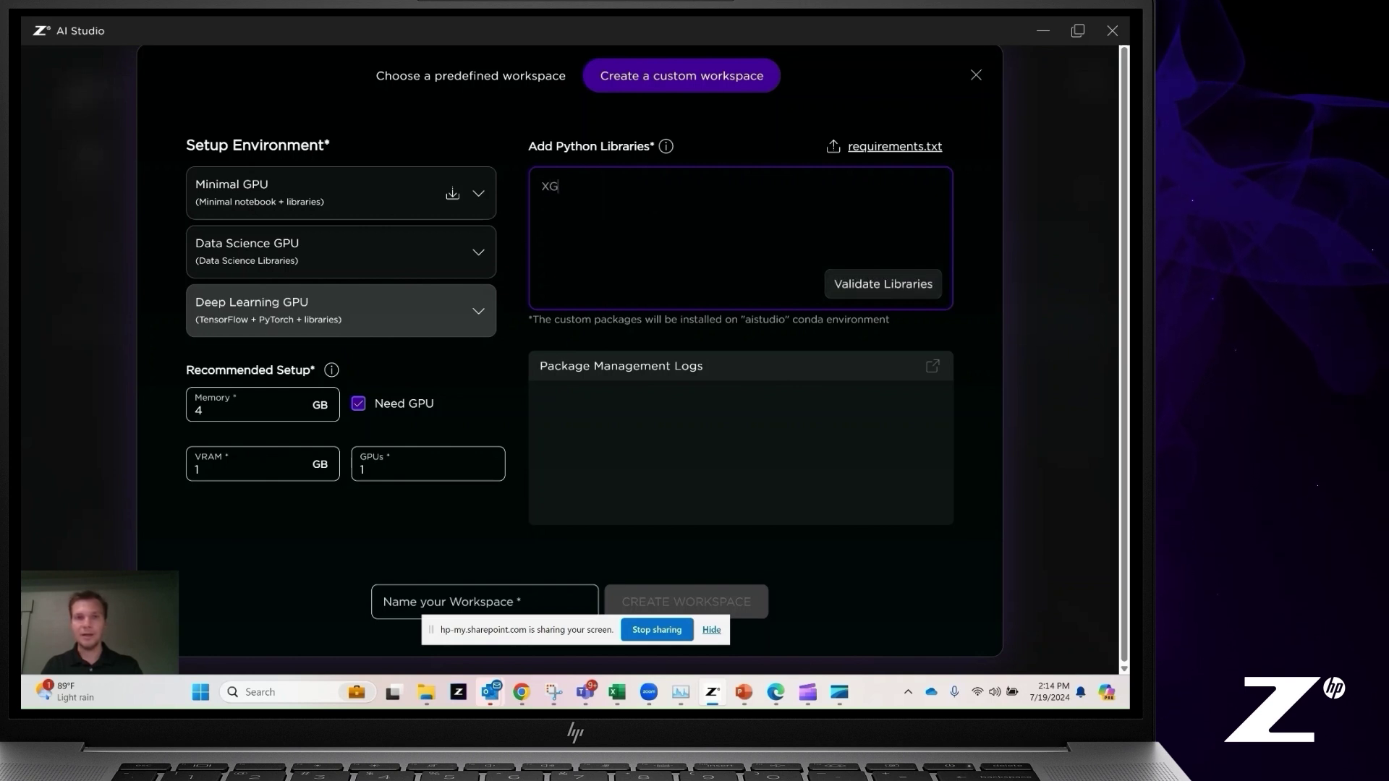
{"action": "type", "text": "Boost"}
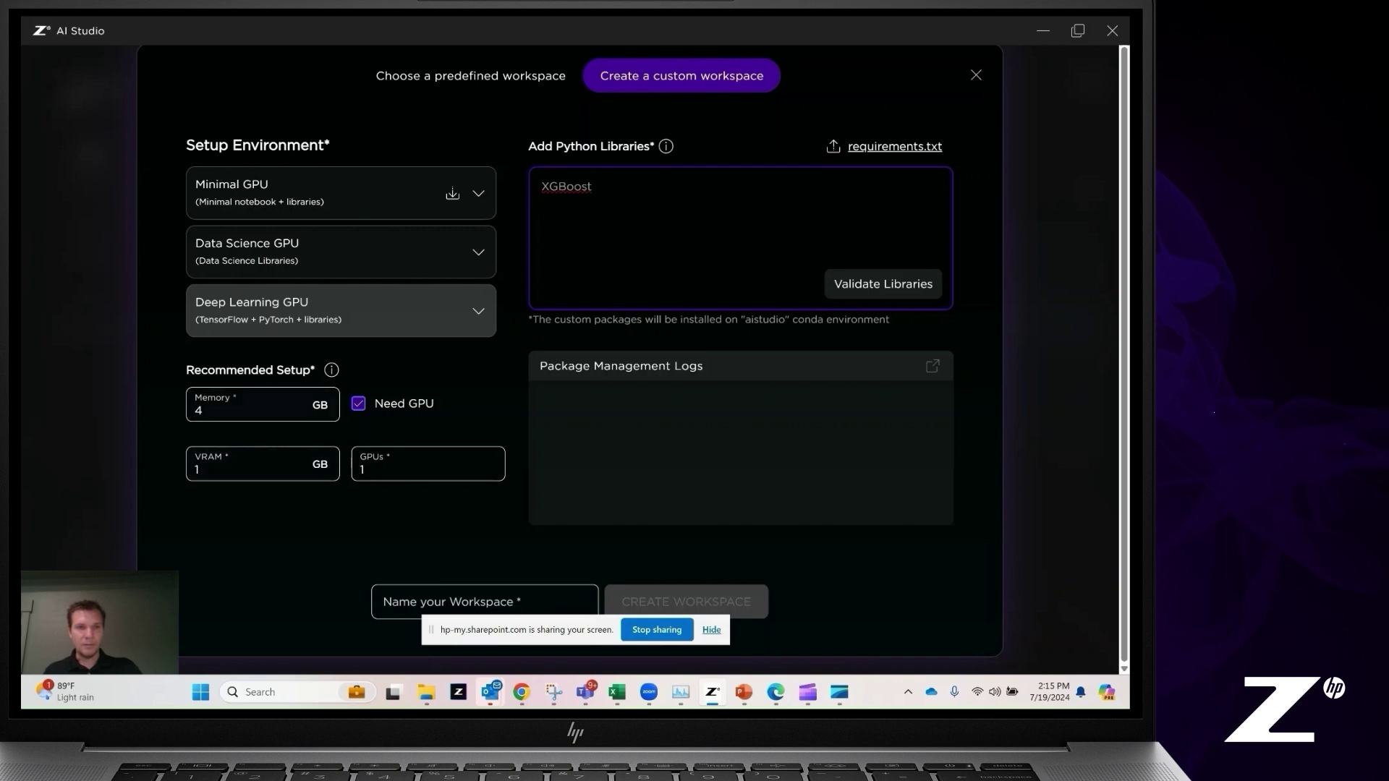
{"action": "mouse_move", "coordinate": [331, 370]}
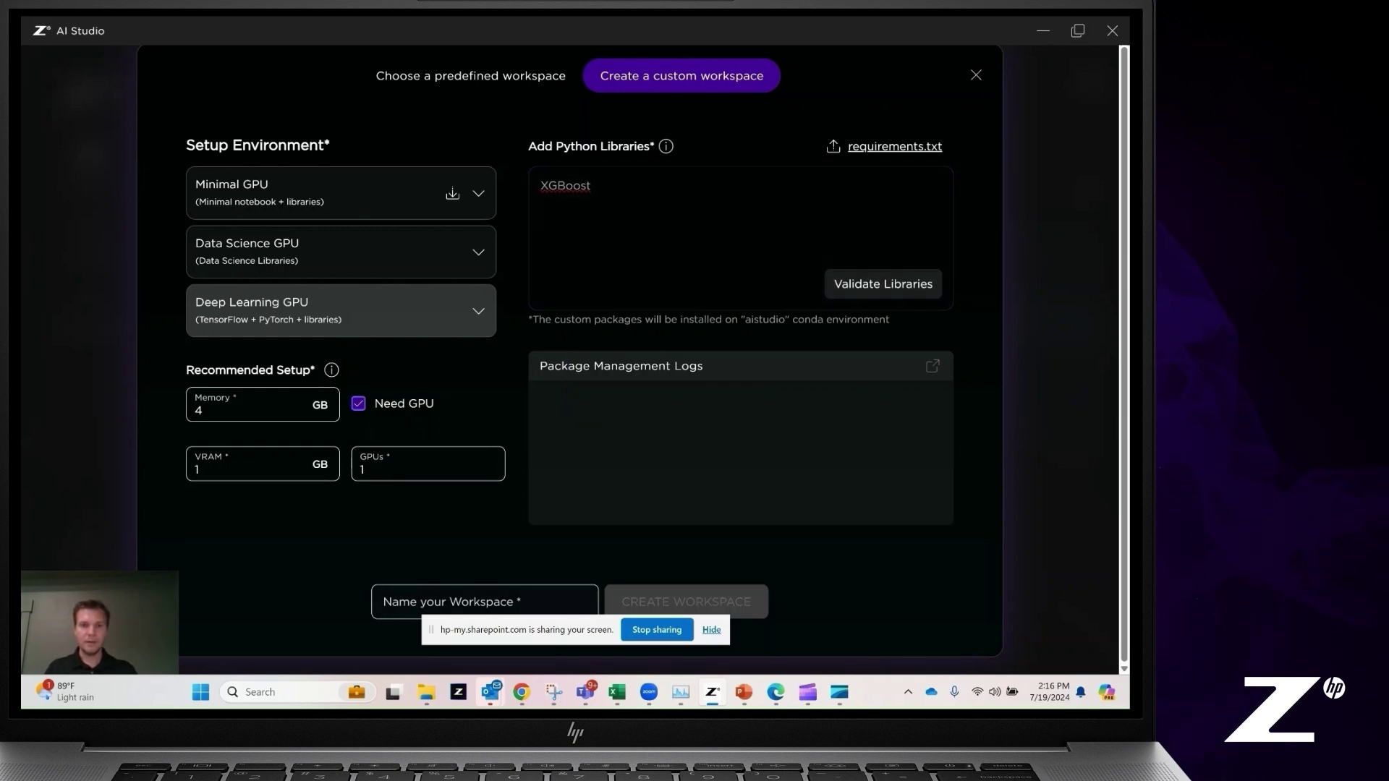
Name the custom workspace Demo and create it in the Demonstration project
{"action": "left_click", "coordinate": [485, 601]}
{"action": "type", "text": "Demo"}
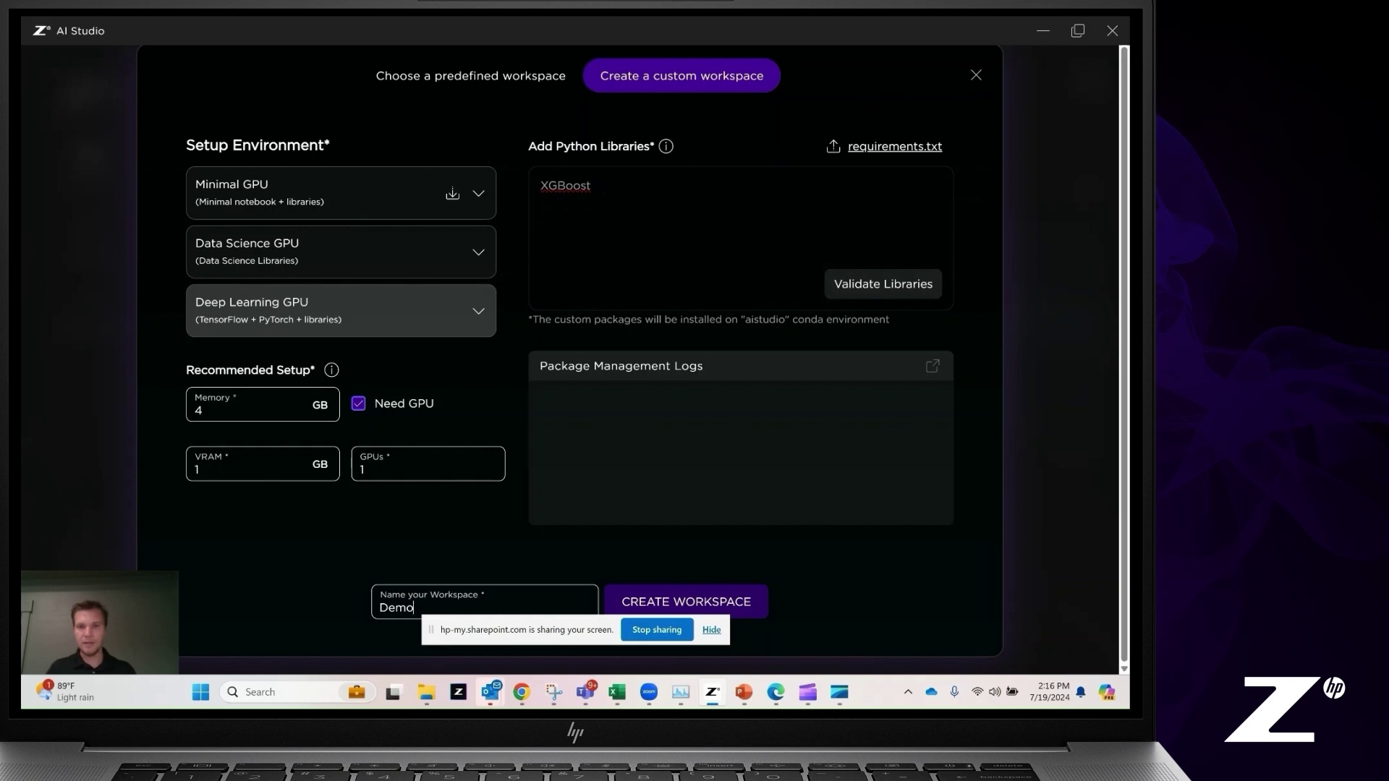
{"action": "key", "text": "Return"}
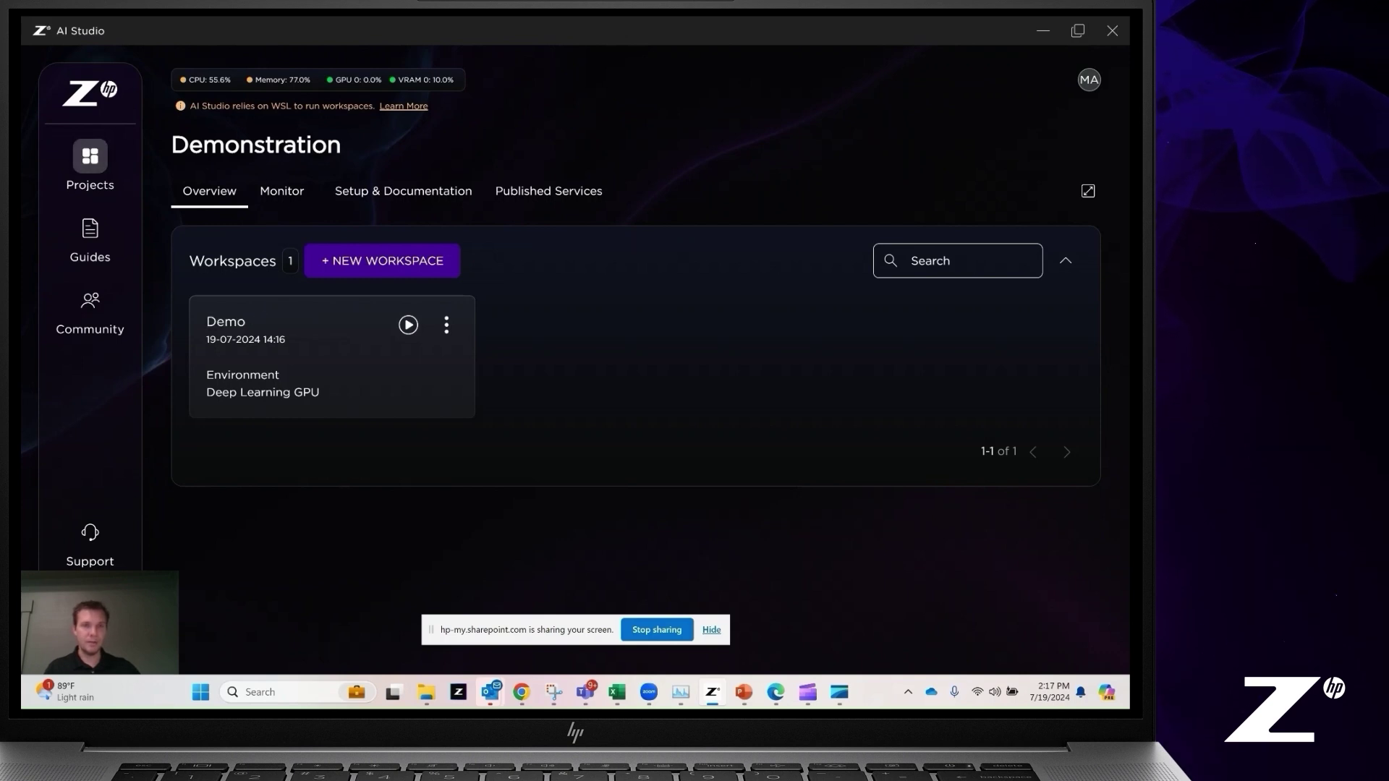
Open the Shakespeare project from the projects overview and launch Jupyter for its DL GPU workspace
{"action": "left_click", "coordinate": [90, 157]}
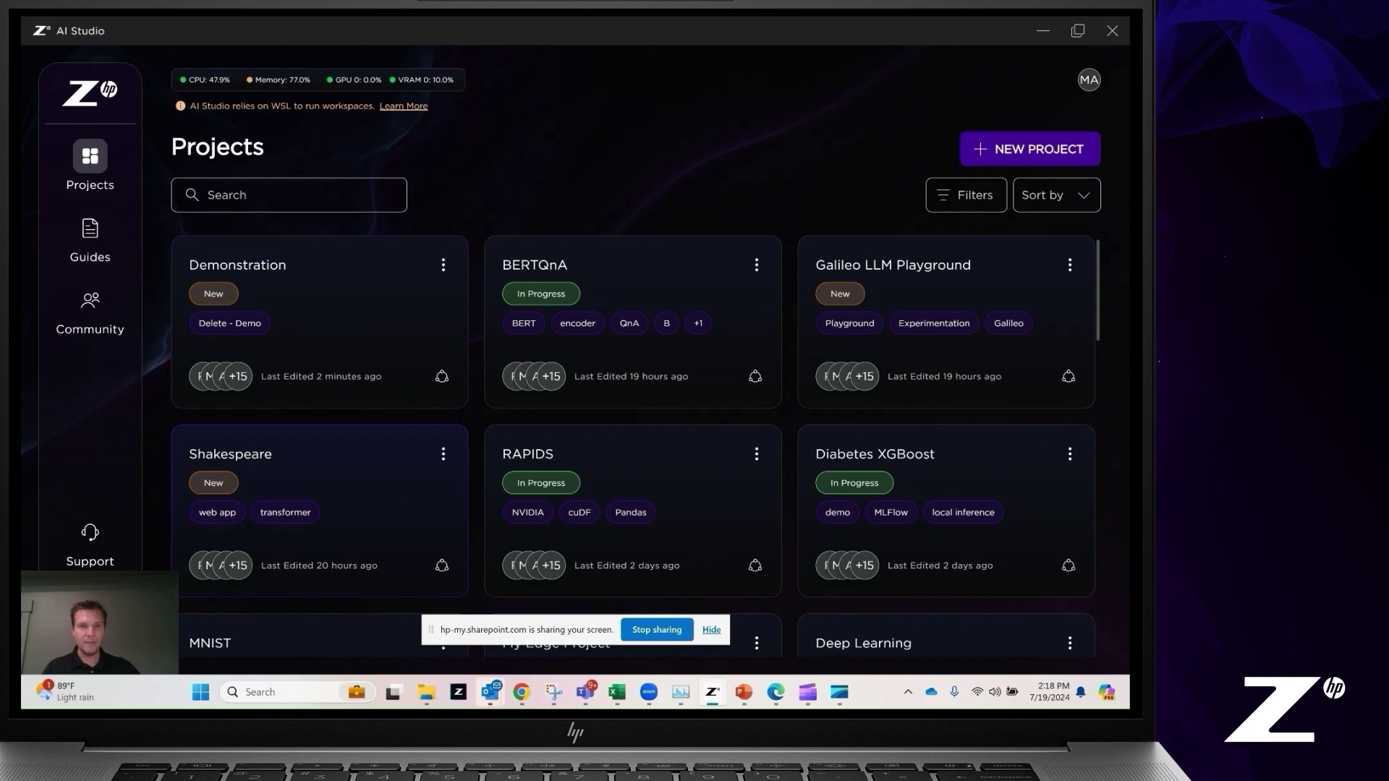
{"action": "left_click", "coordinate": [320, 492]}
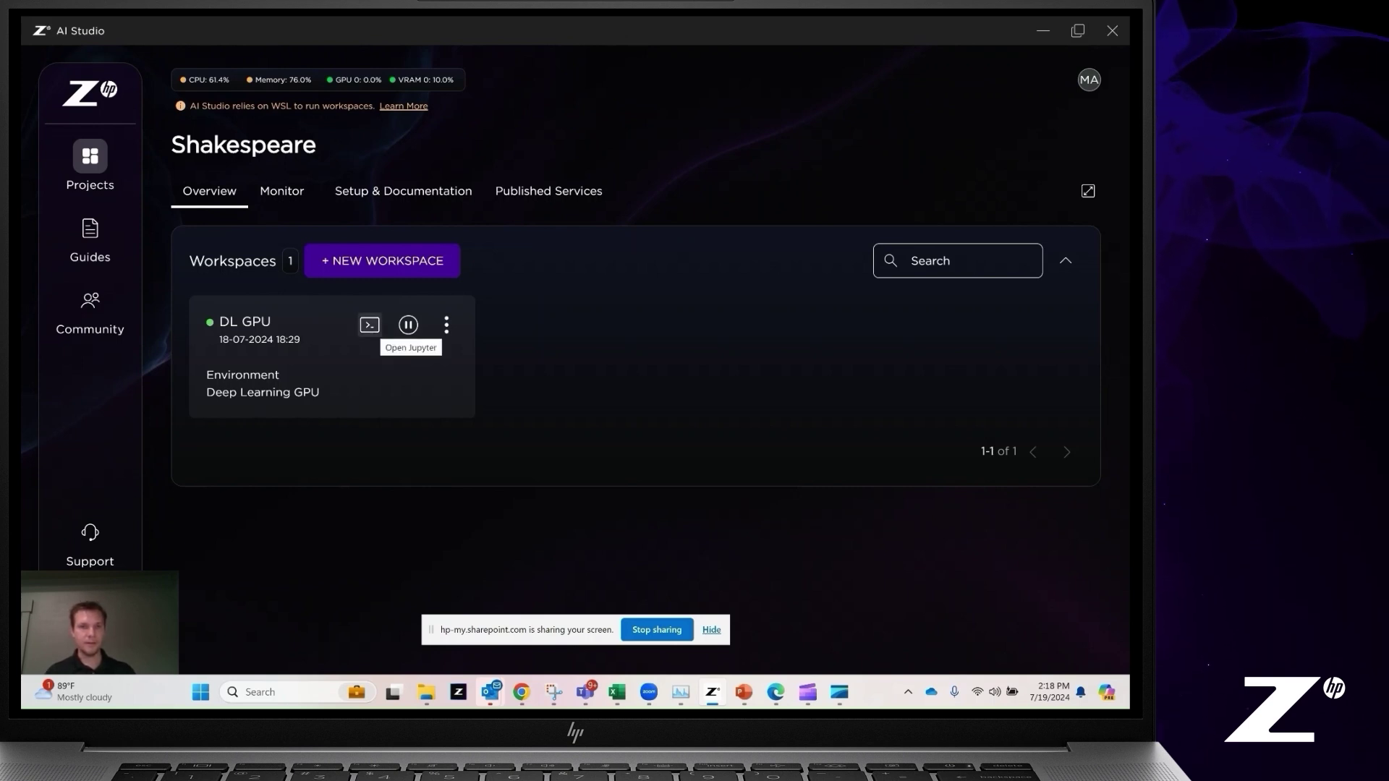
{"action": "left_click", "coordinate": [370, 324]}
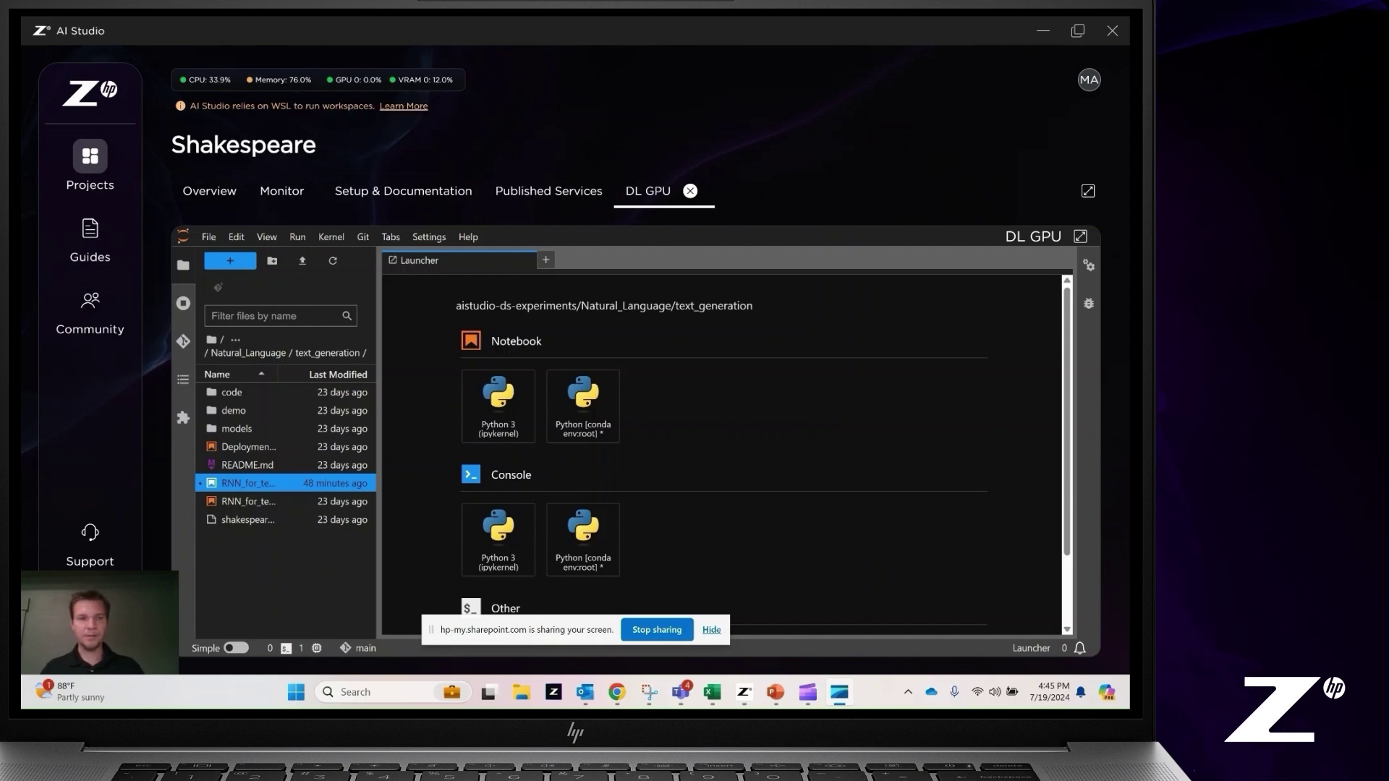
Go to the workspace's root folder, expand the project view, and look inside the datafabric folder before returning to the root
{"action": "left_click", "coordinate": [211, 340]}
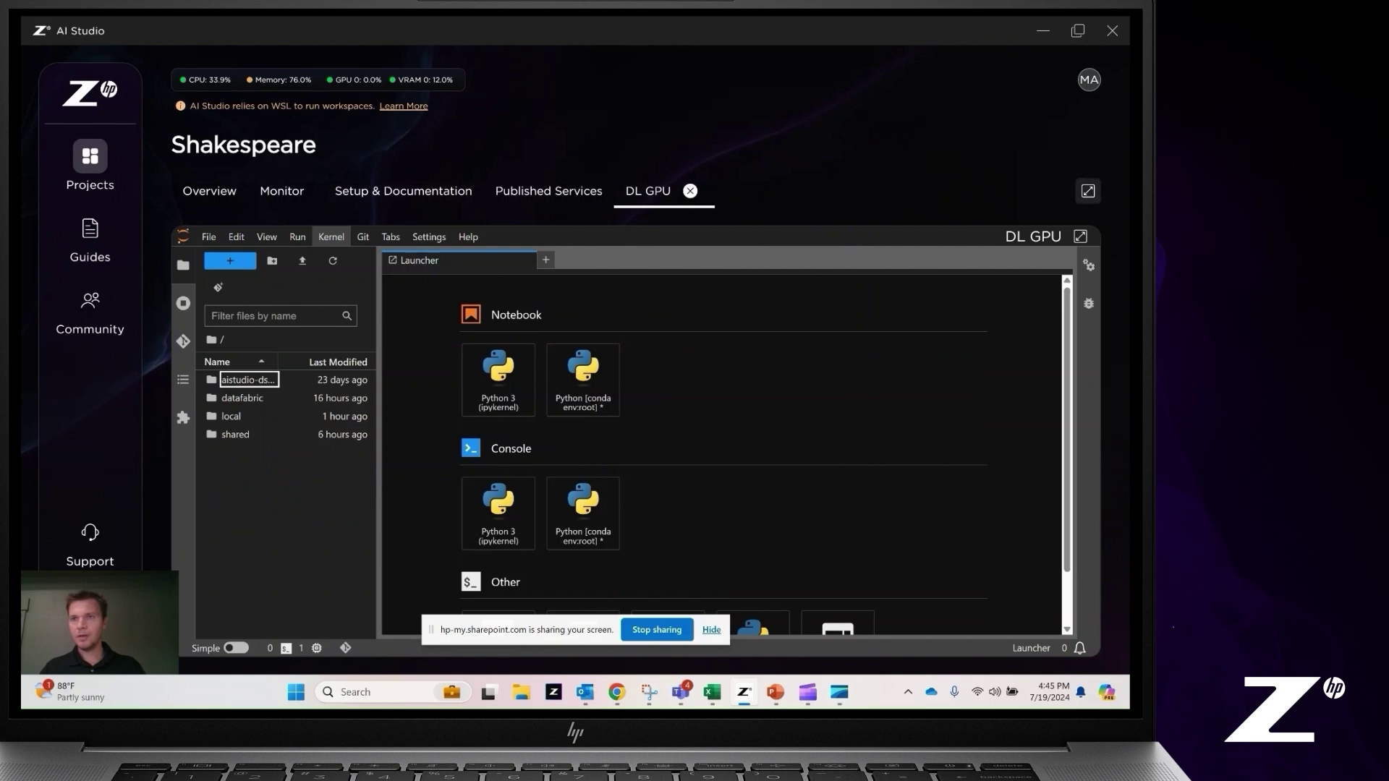
{"action": "left_click", "coordinate": [1088, 190]}
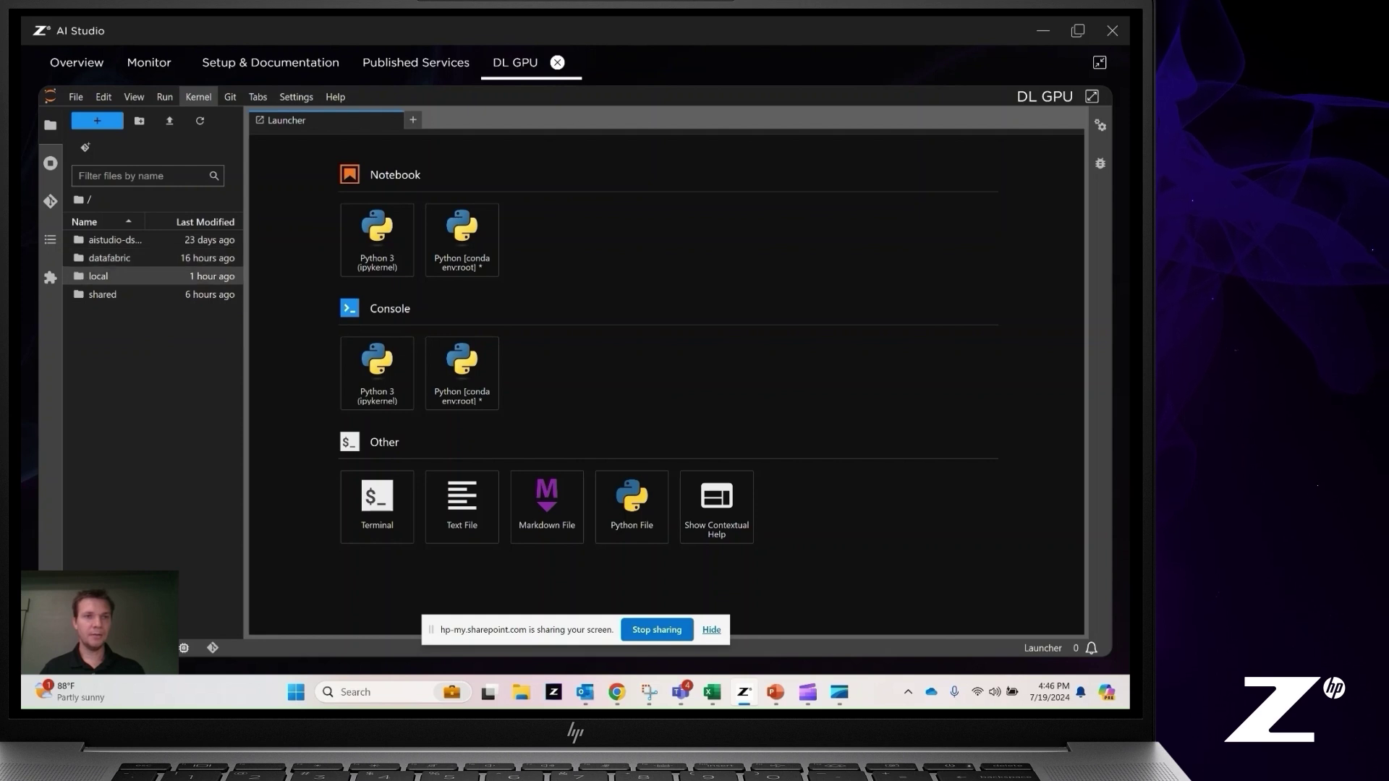
{"action": "left_click", "coordinate": [110, 258]}
{"action": "key", "text": "F2"}
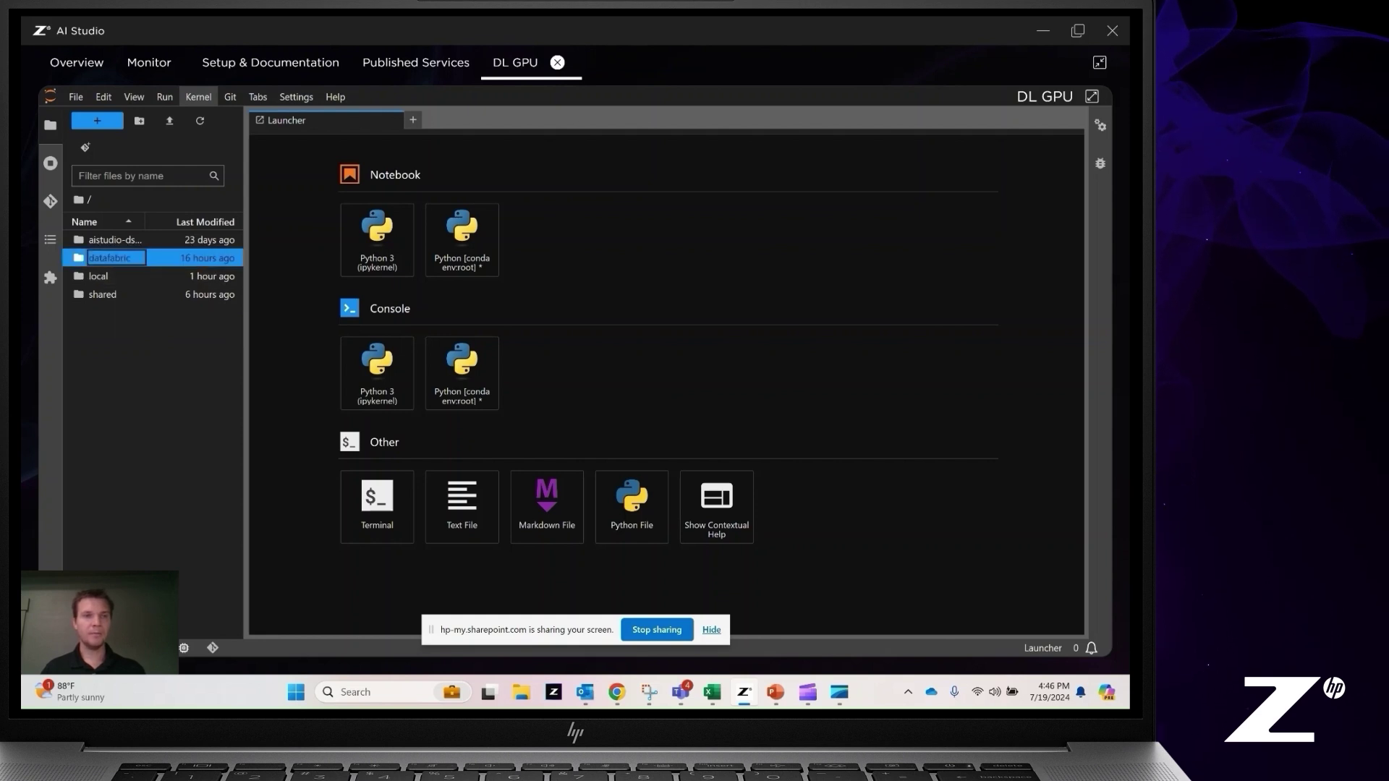
{"action": "double_click", "coordinate": [109, 258]}
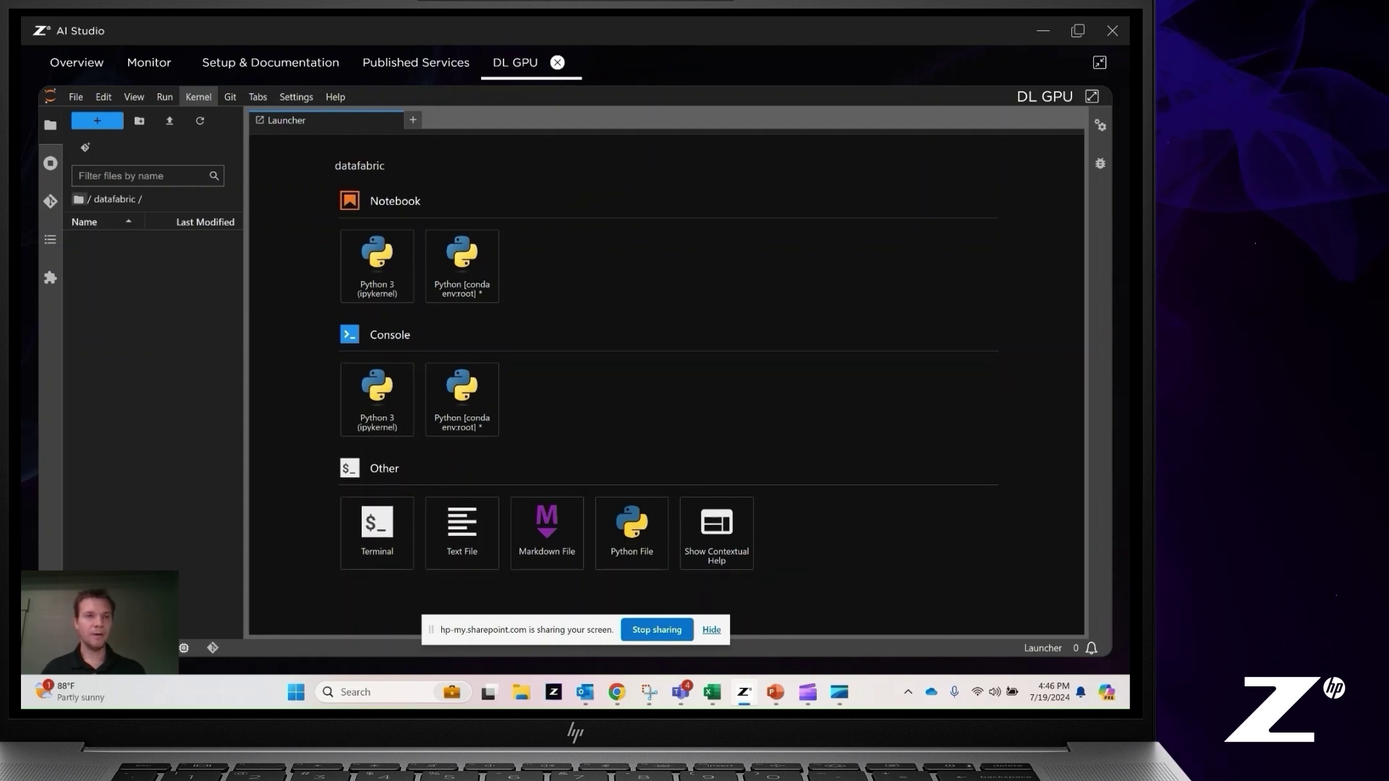
{"action": "left_click", "coordinate": [79, 200]}
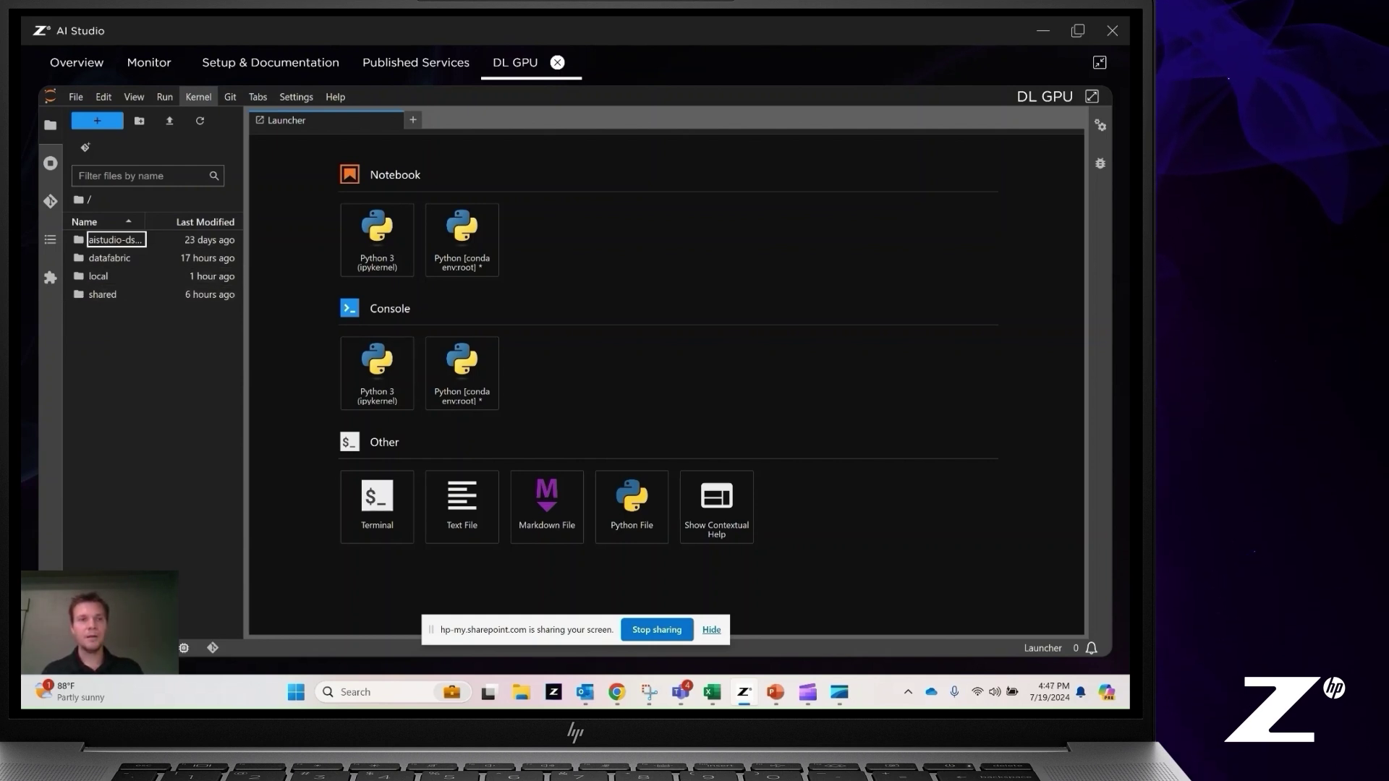
Open the RNN_for_text_generation_TF notebook from aistudio-ds-experiments/Natural_Language/text_generation
{"action": "double_click", "coordinate": [116, 239]}
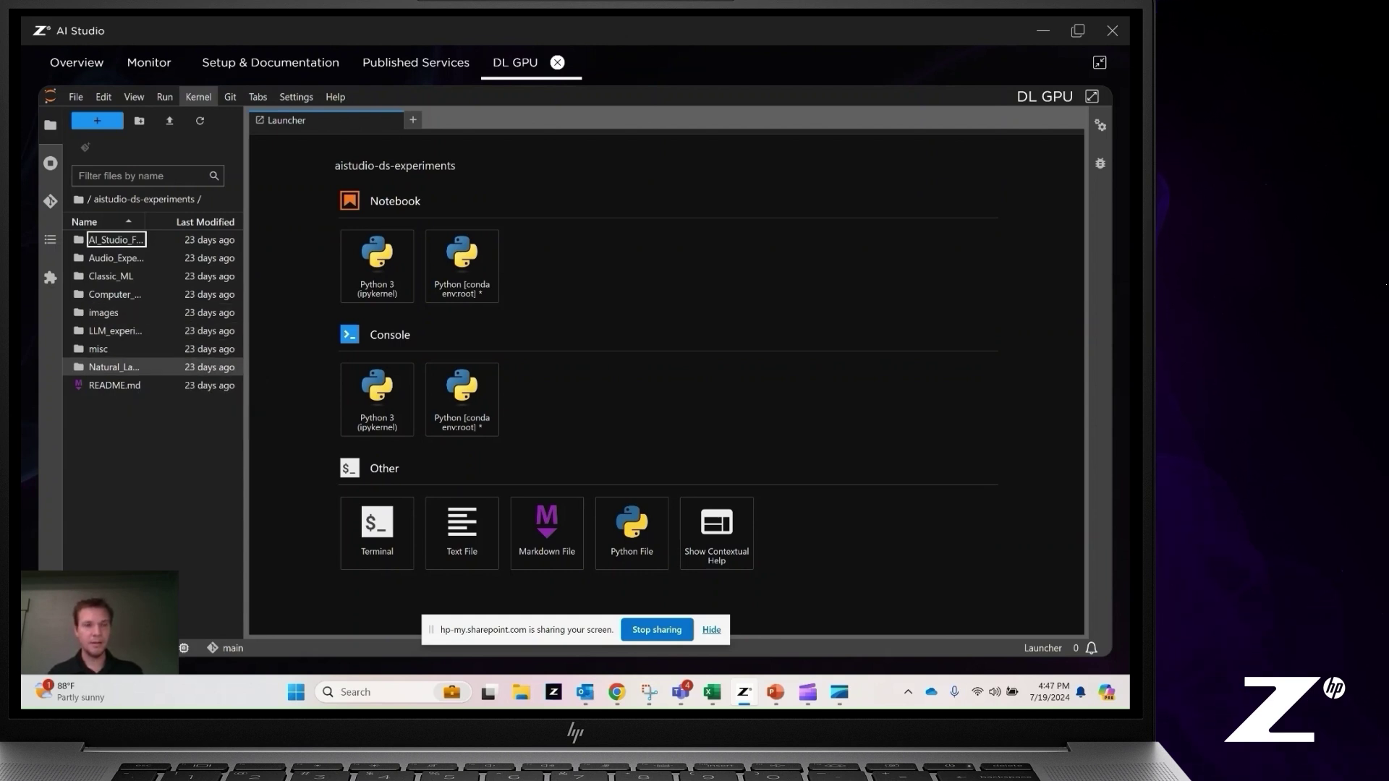
{"action": "left_click", "coordinate": [116, 368]}
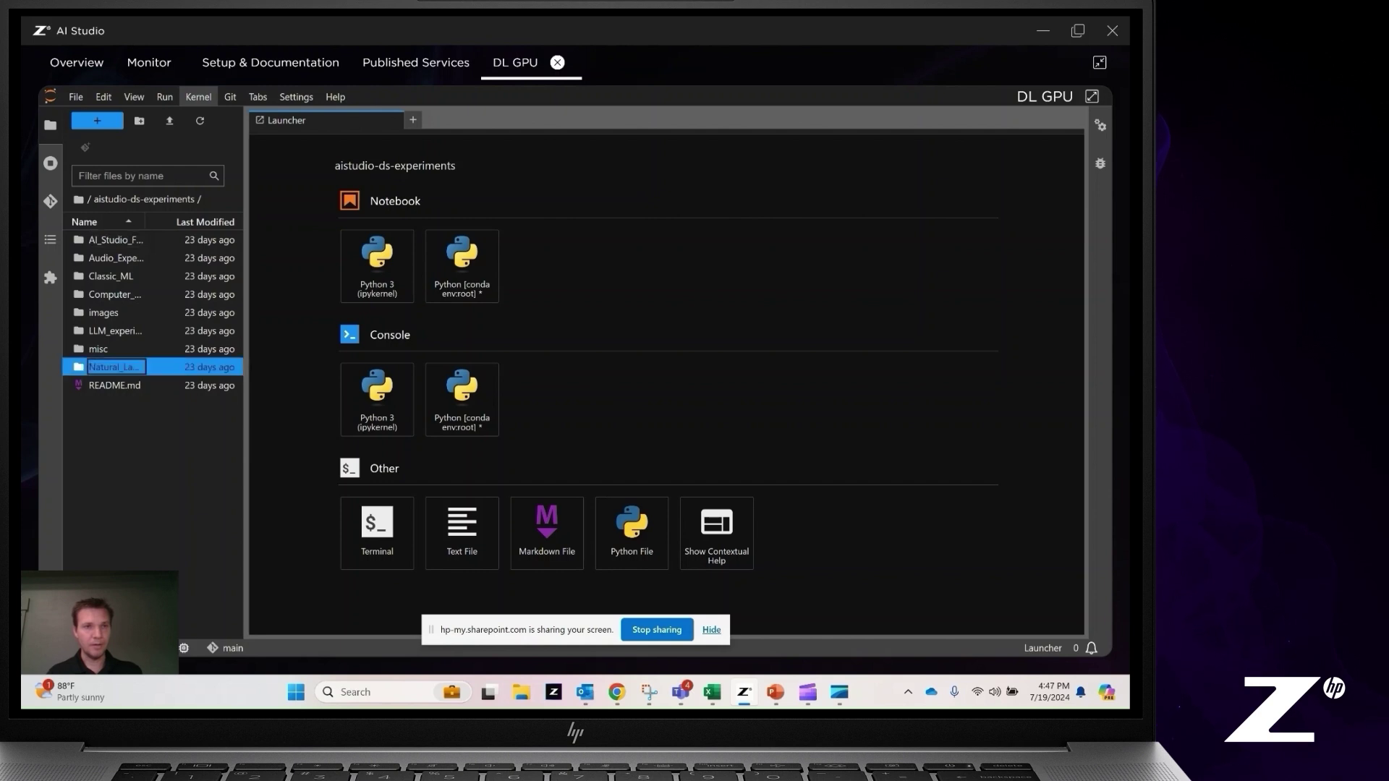
{"action": "double_click", "coordinate": [116, 367]}
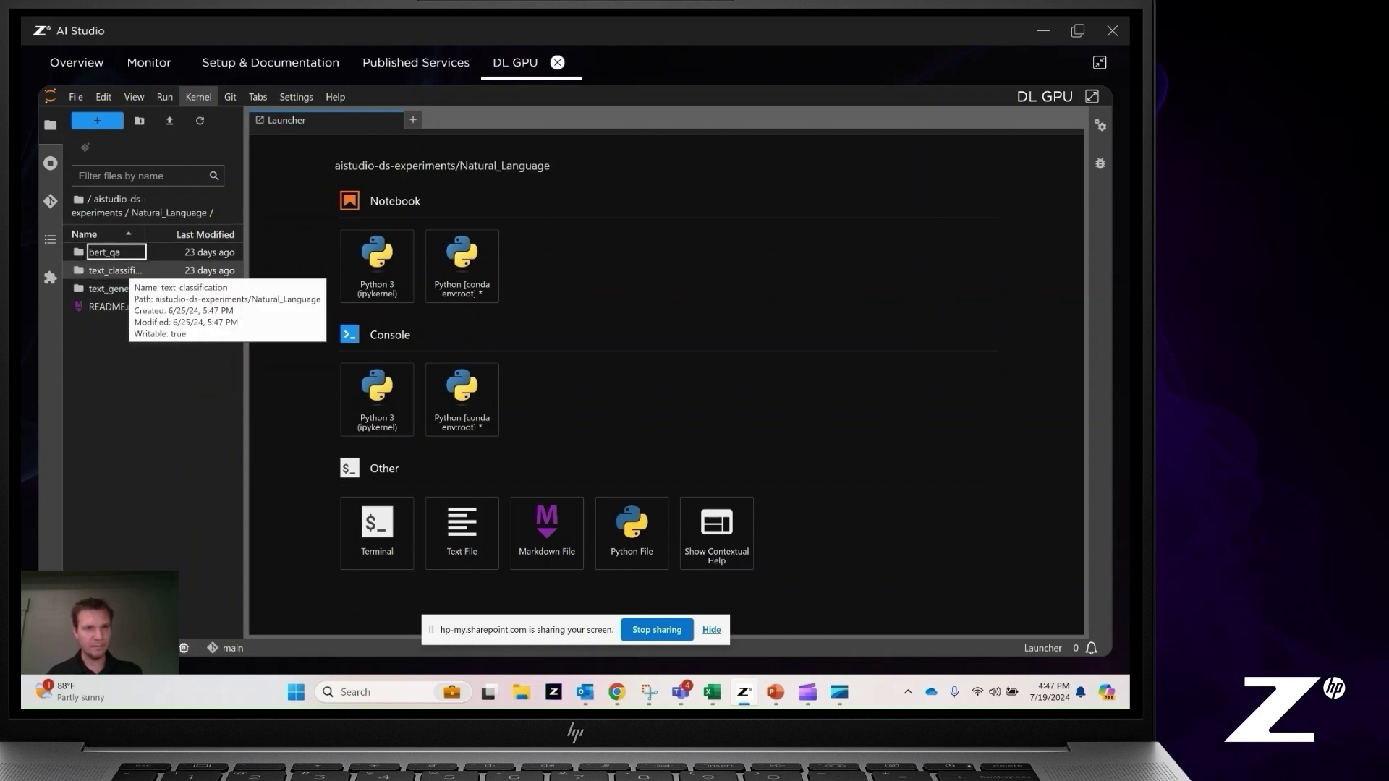
{"action": "double_click", "coordinate": [108, 288]}
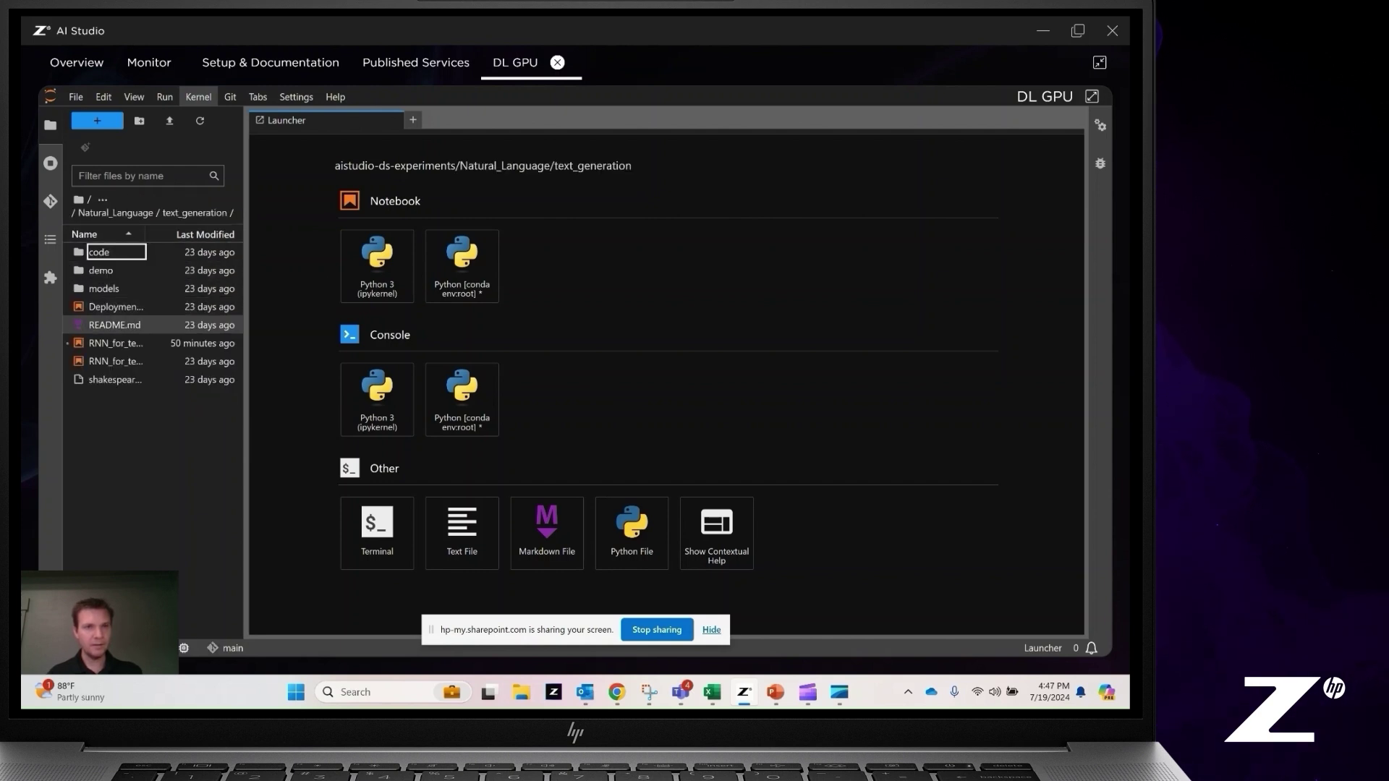
{"action": "double_click", "coordinate": [109, 343]}
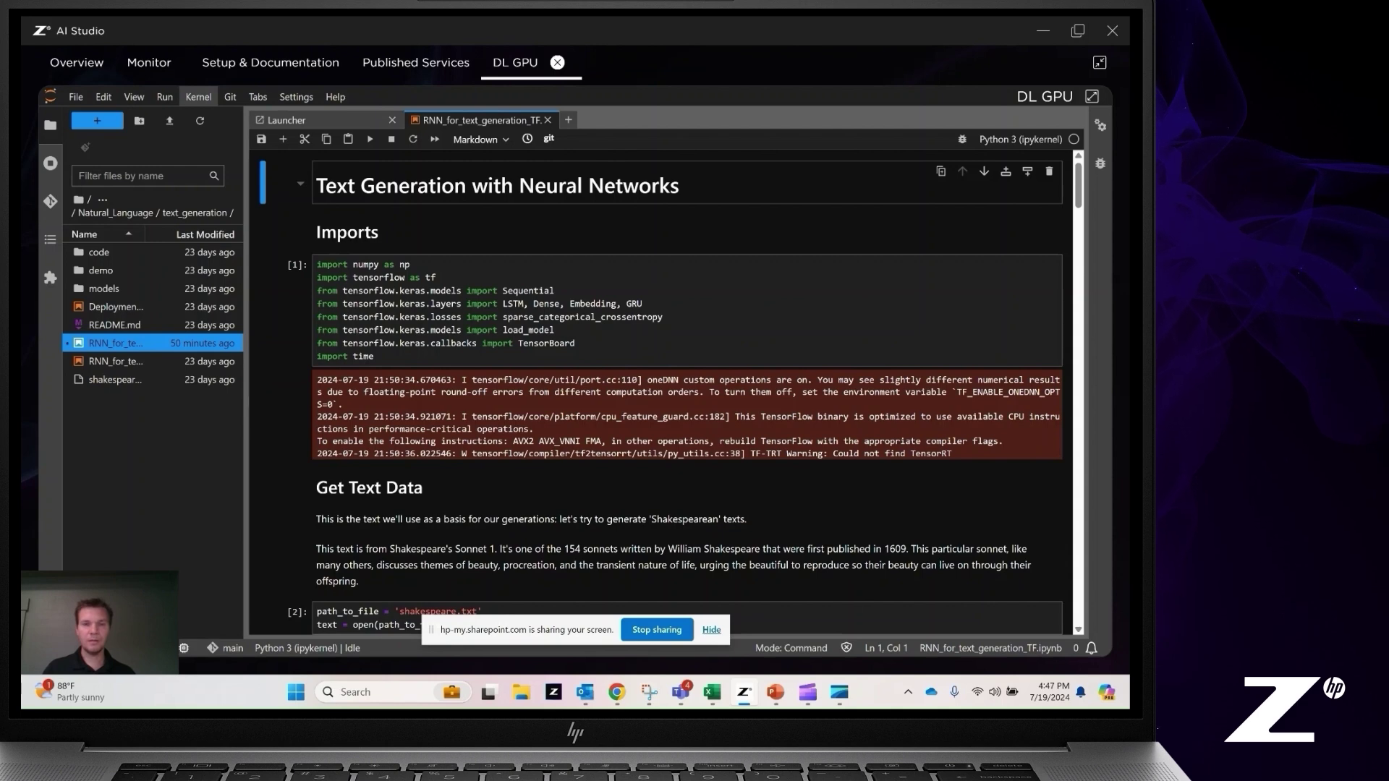
Look through the text generation notebook's cells down to Creating Training Batches, and review the available options for running cells
{"action": "scroll", "coordinate": [659, 391], "scroll_direction": "down", "scroll_amount": 3}
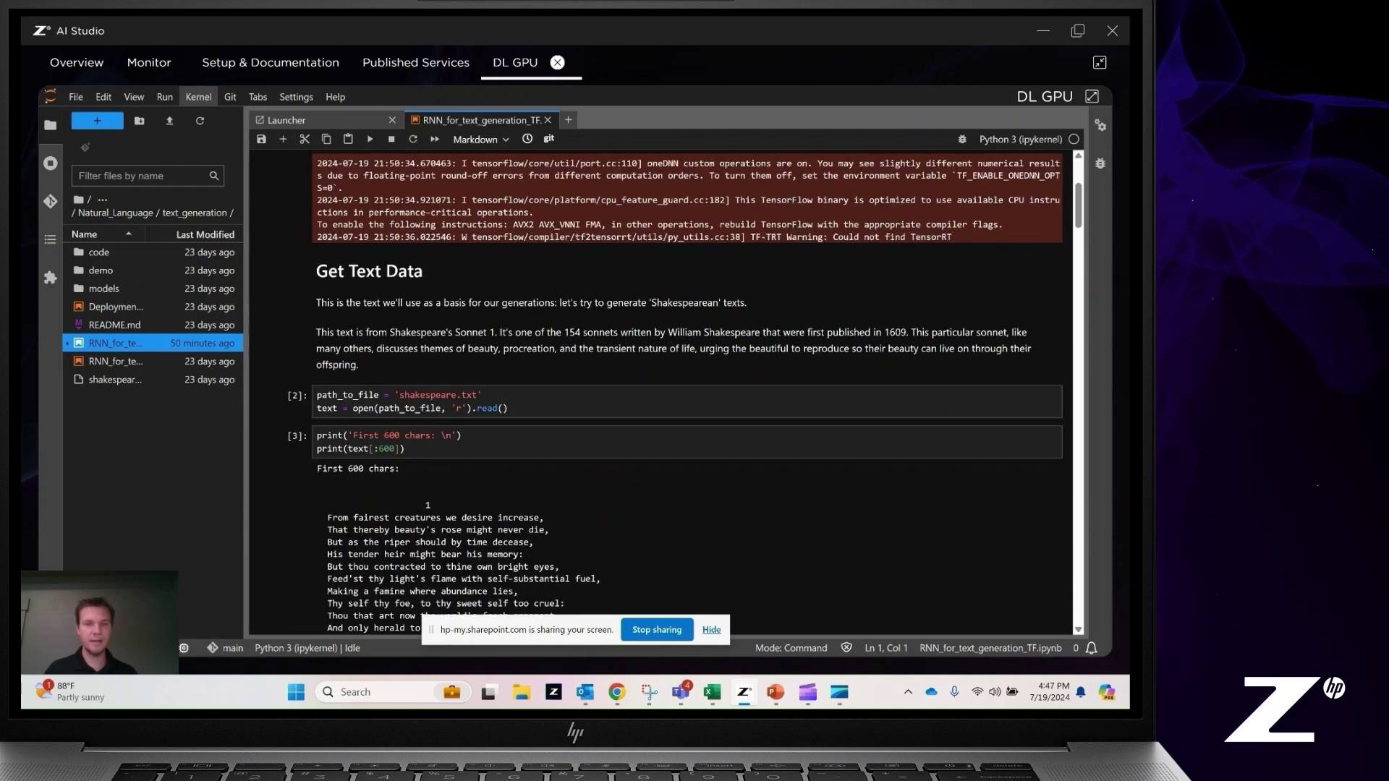
{"action": "scroll", "coordinate": [658, 391], "scroll_direction": "down", "scroll_amount": 3}
{"action": "scroll", "coordinate": [658, 390], "scroll_direction": "down", "scroll_amount": 8}
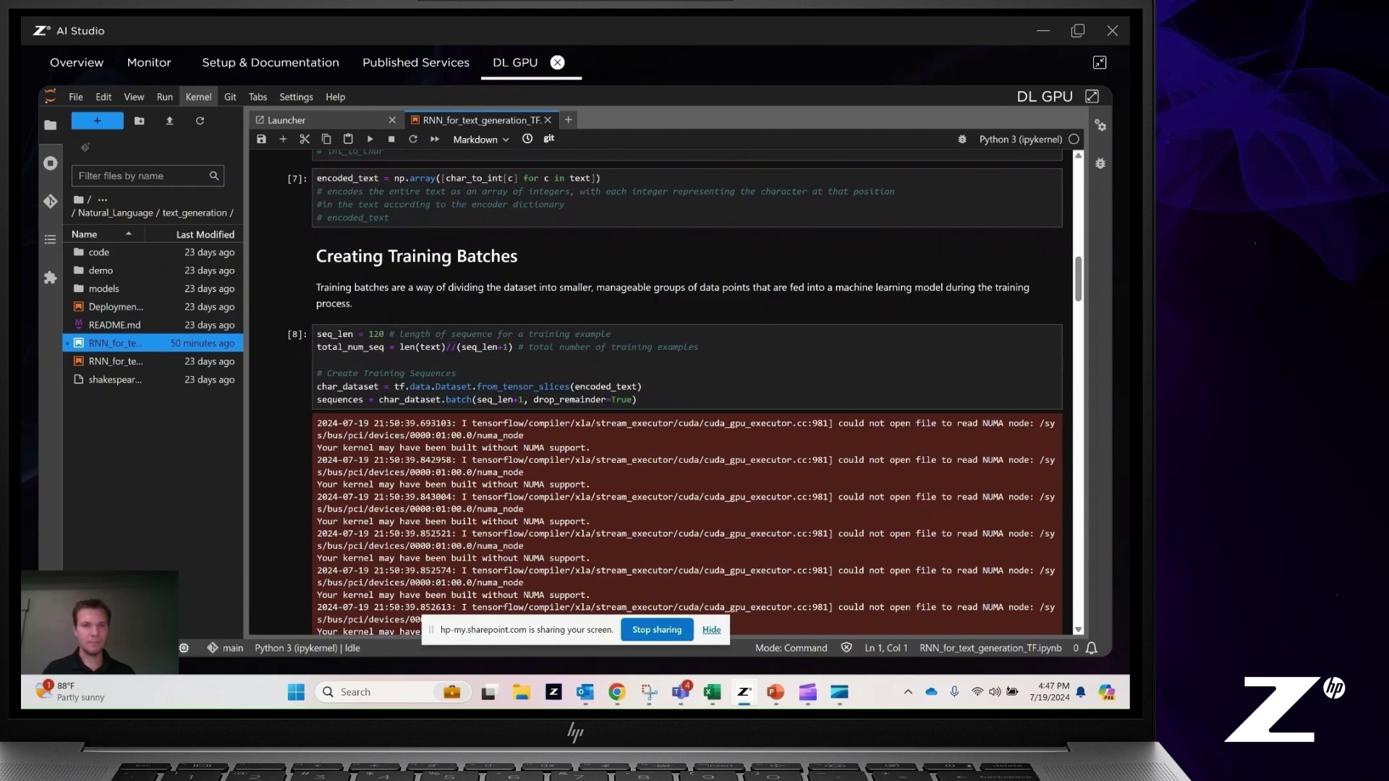
{"action": "scroll", "coordinate": [658, 391], "scroll_direction": "up", "scroll_amount": 20}
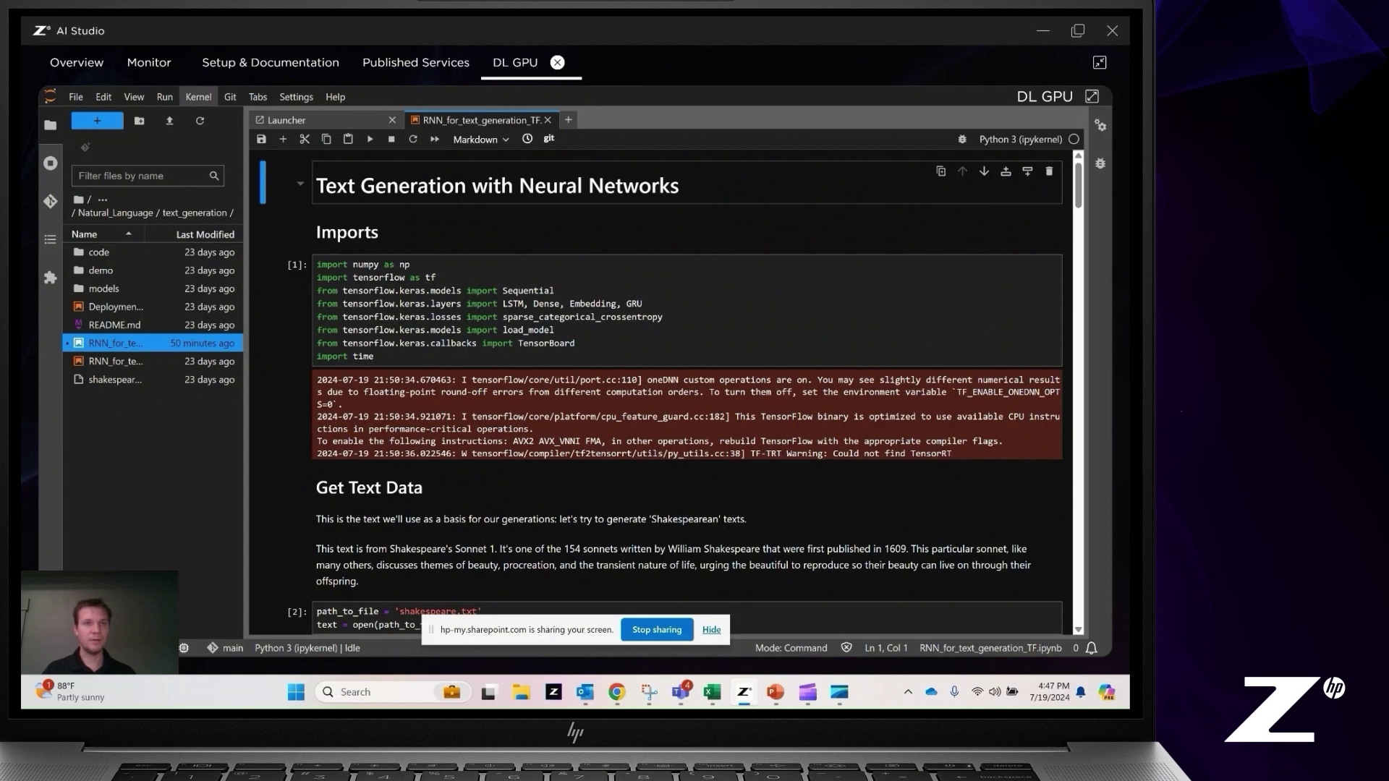
{"action": "left_click", "coordinate": [165, 96]}
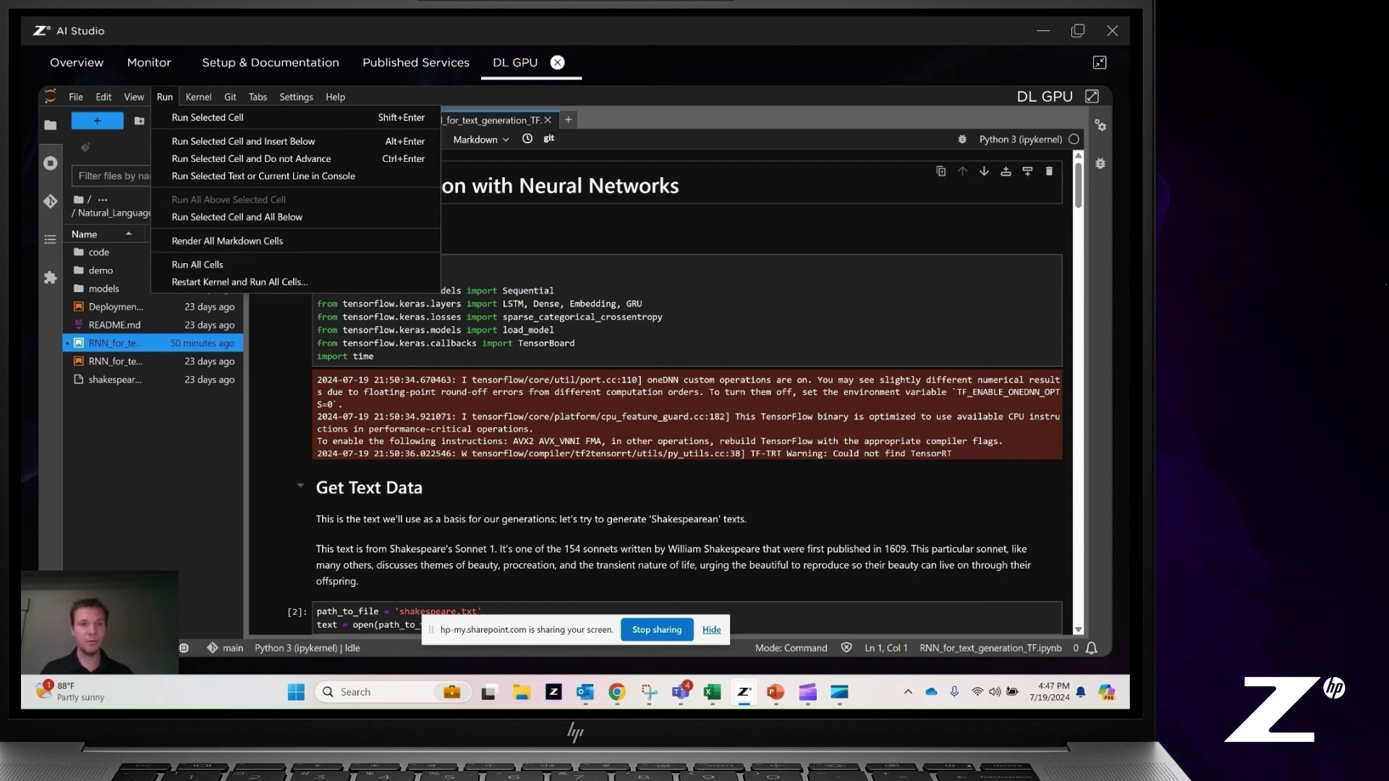
{"action": "left_click", "coordinate": [432, 486]}
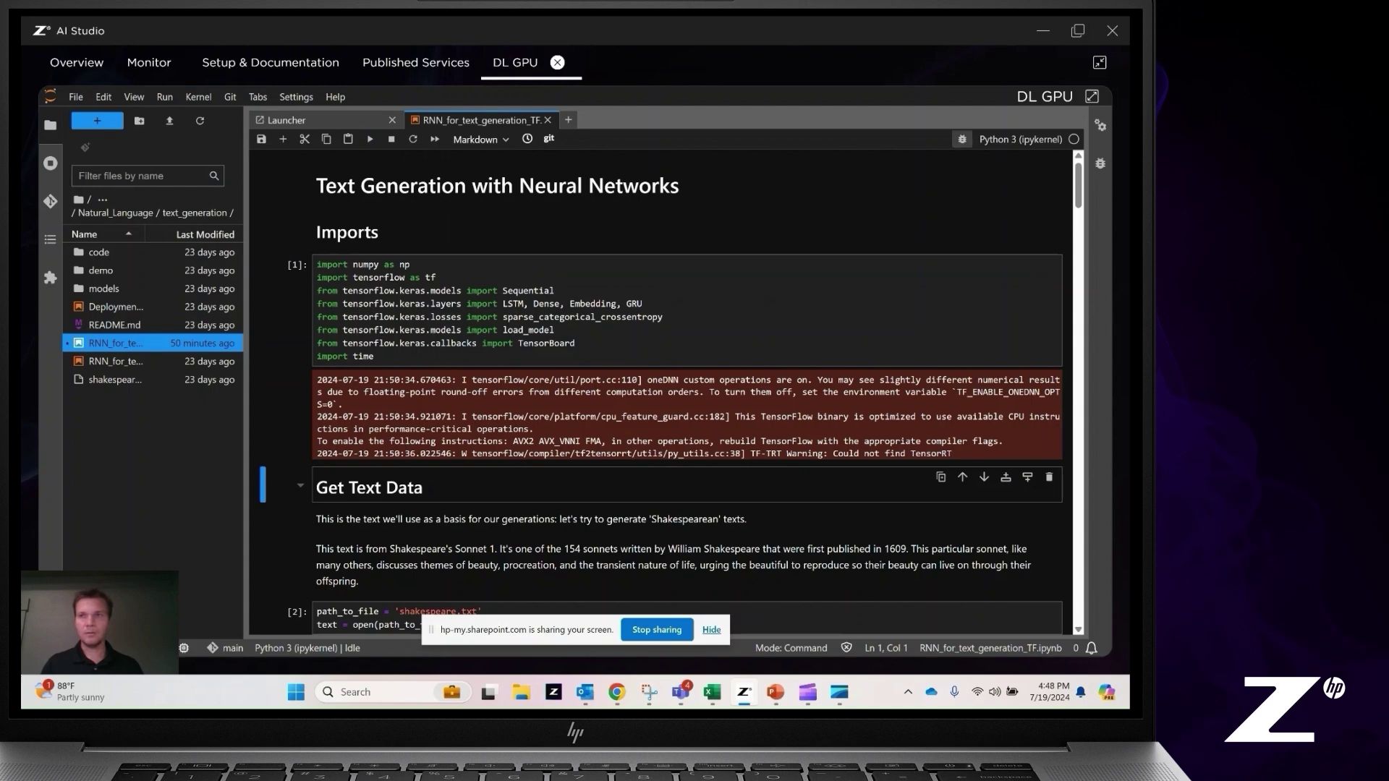
Restore the normal project view and examine the MLFlow experiment runs and registered models in the Shakespeare project's monitor
{"action": "left_click", "coordinate": [1100, 62]}
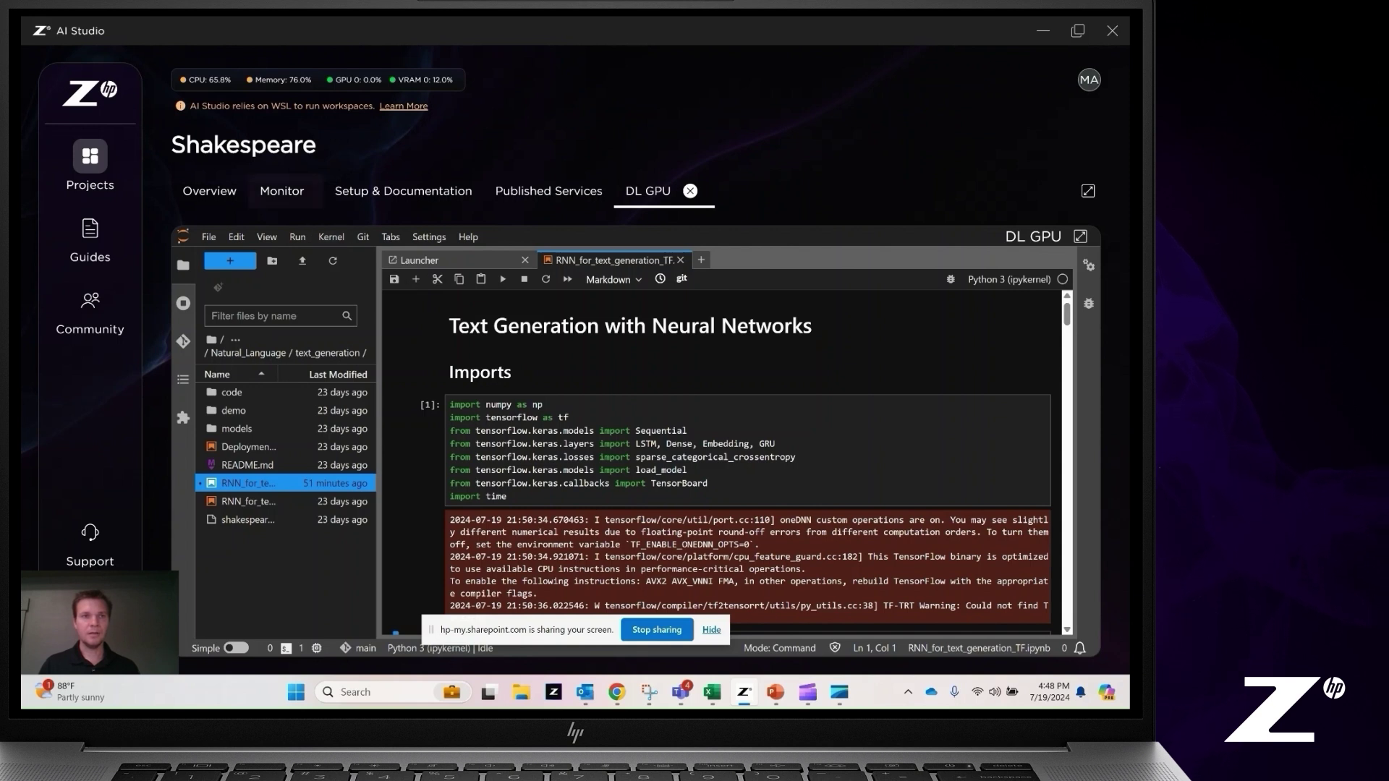
{"action": "left_click", "coordinate": [282, 191]}
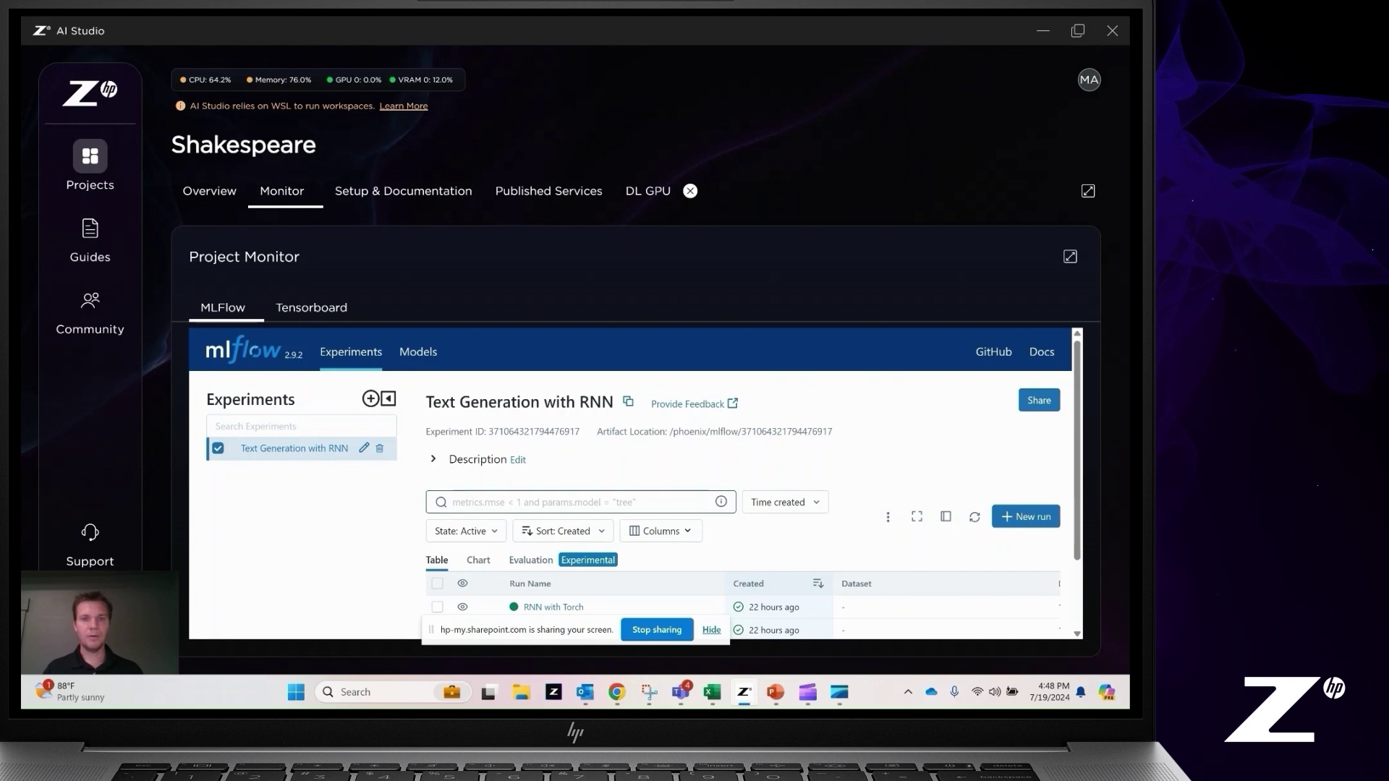
{"action": "scroll", "coordinate": [635, 484], "scroll_direction": "down", "scroll_amount": 1}
{"action": "scroll", "coordinate": [581, 418], "scroll_direction": "down", "scroll_amount": 1}
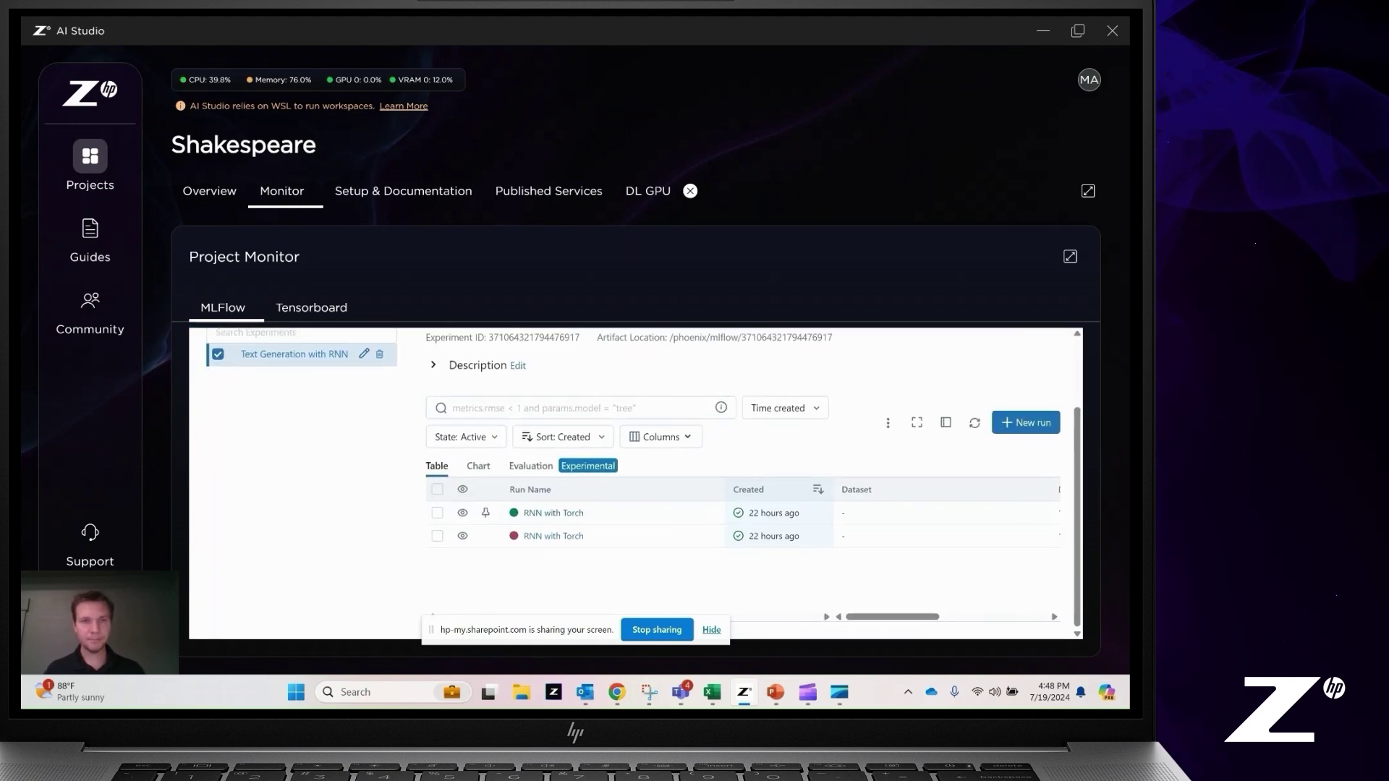
{"action": "scroll", "coordinate": [581, 513], "scroll_direction": "up", "scroll_amount": 2}
{"action": "left_click", "coordinate": [418, 352]}
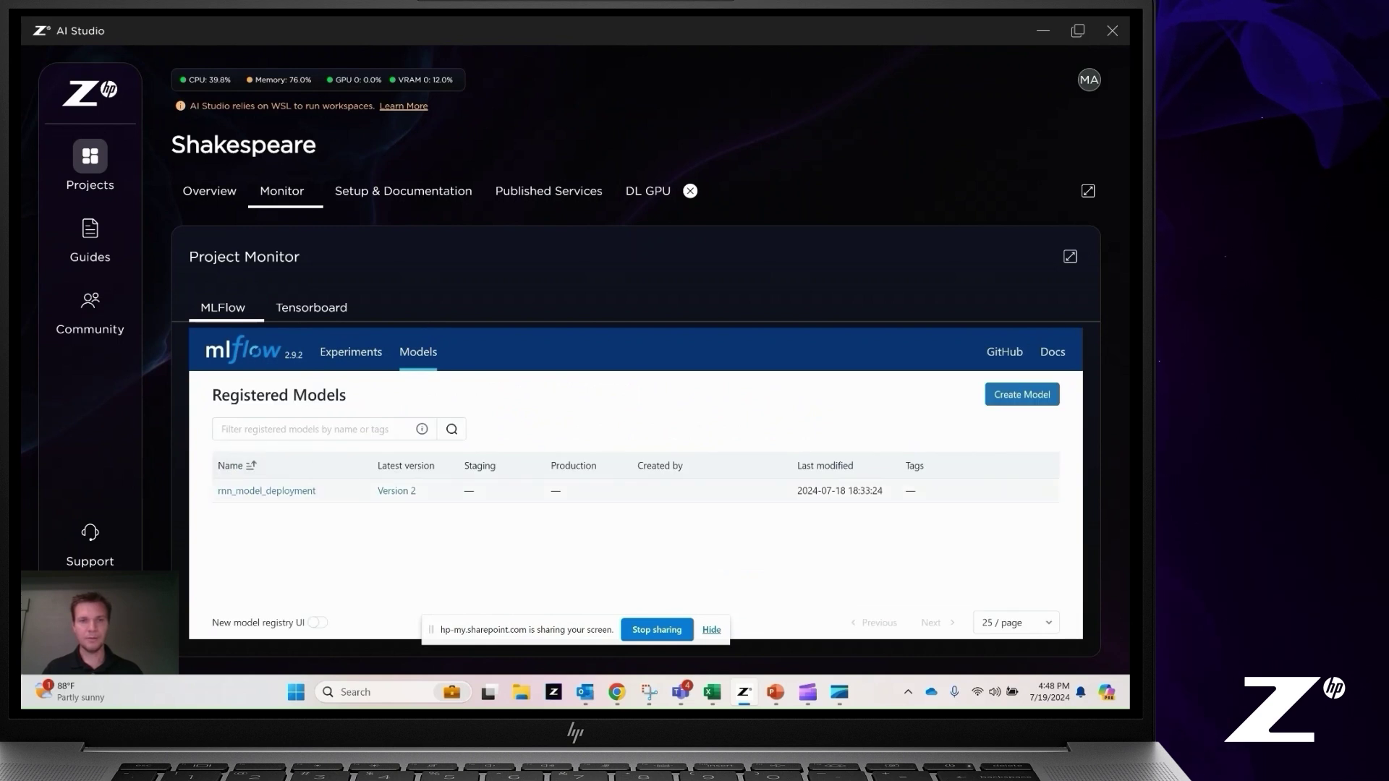
Examine the Tensorboard time series histograms for the dense and embedding layers in an enlarged monitor, and restore its normal size
{"action": "left_click", "coordinate": [311, 307]}
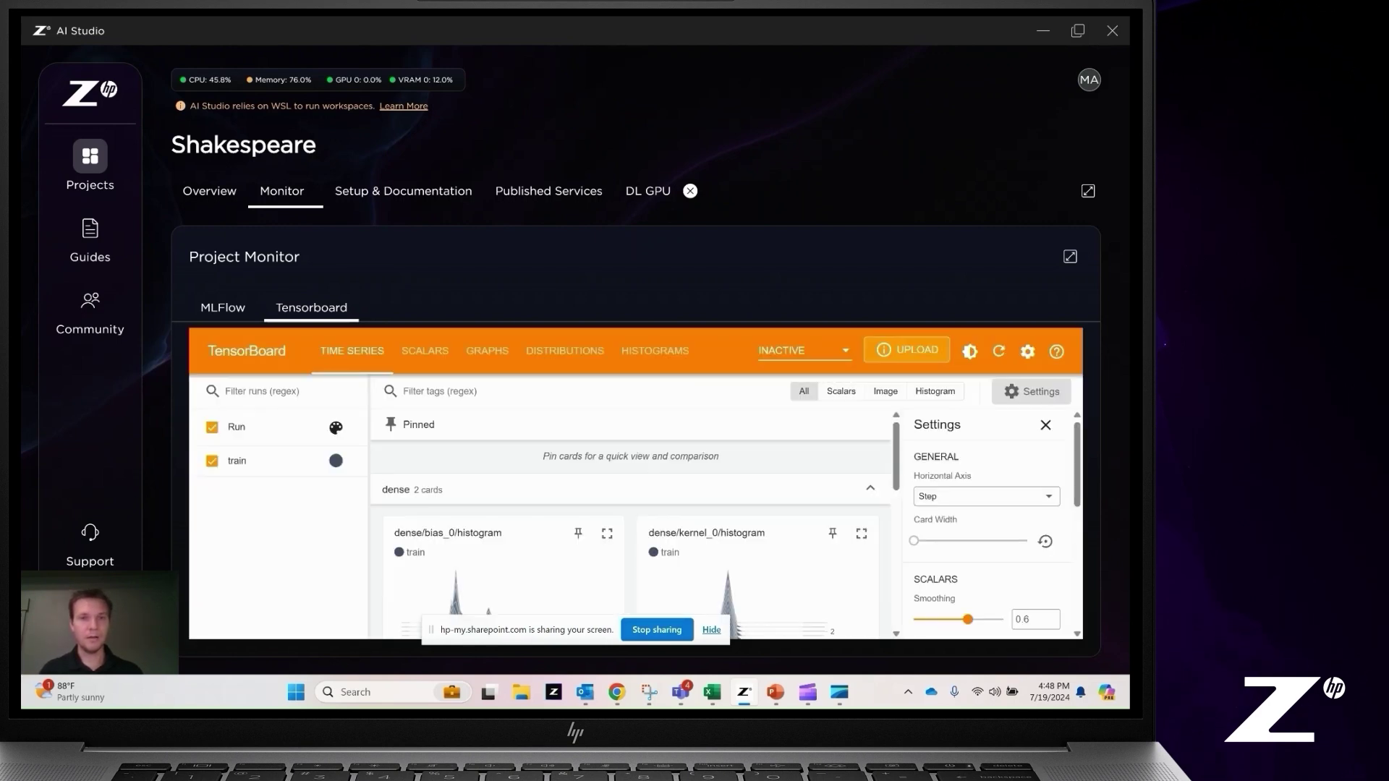
{"action": "scroll", "coordinate": [630, 539], "scroll_direction": "down", "scroll_amount": 3}
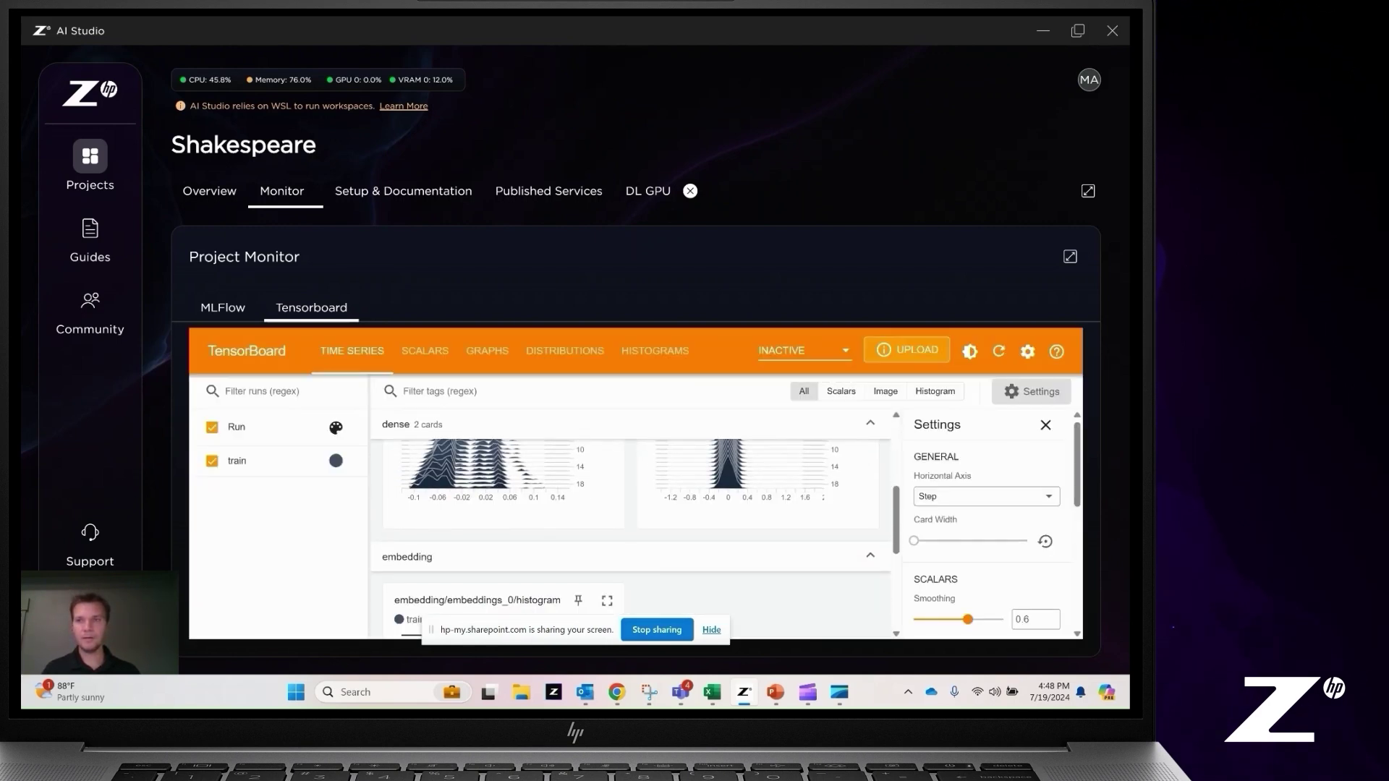
{"action": "left_click", "coordinate": [1070, 256]}
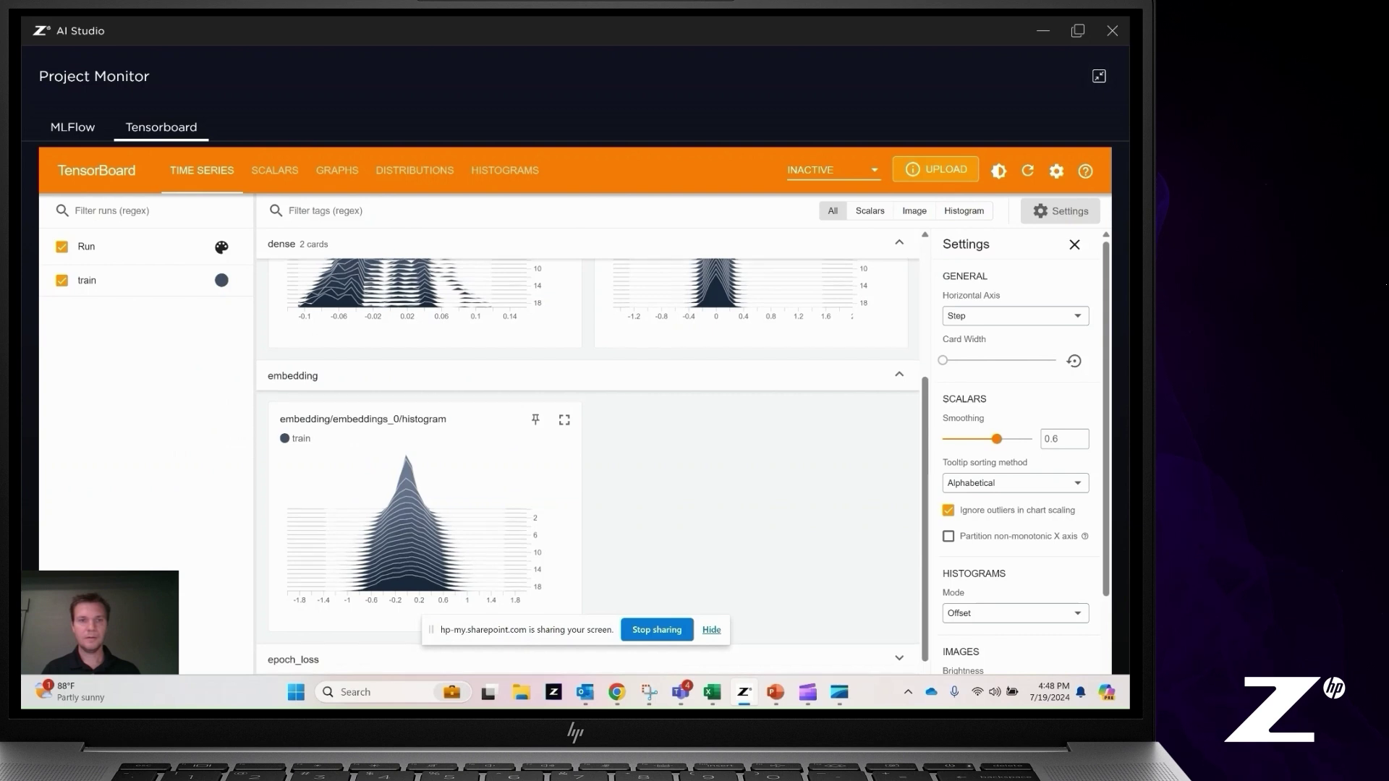
{"action": "scroll", "coordinate": [588, 449], "scroll_direction": "up", "scroll_amount": 3}
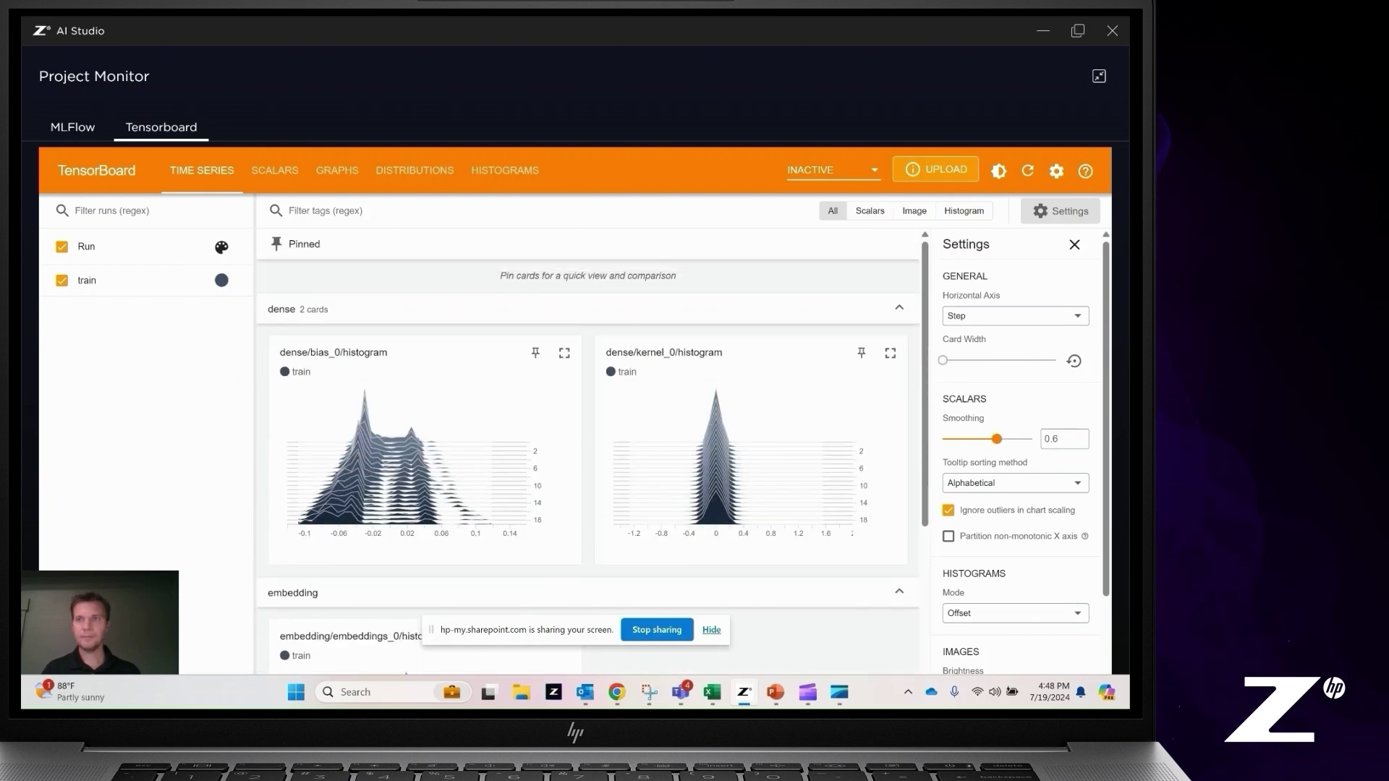
{"action": "left_click", "coordinate": [1099, 76]}
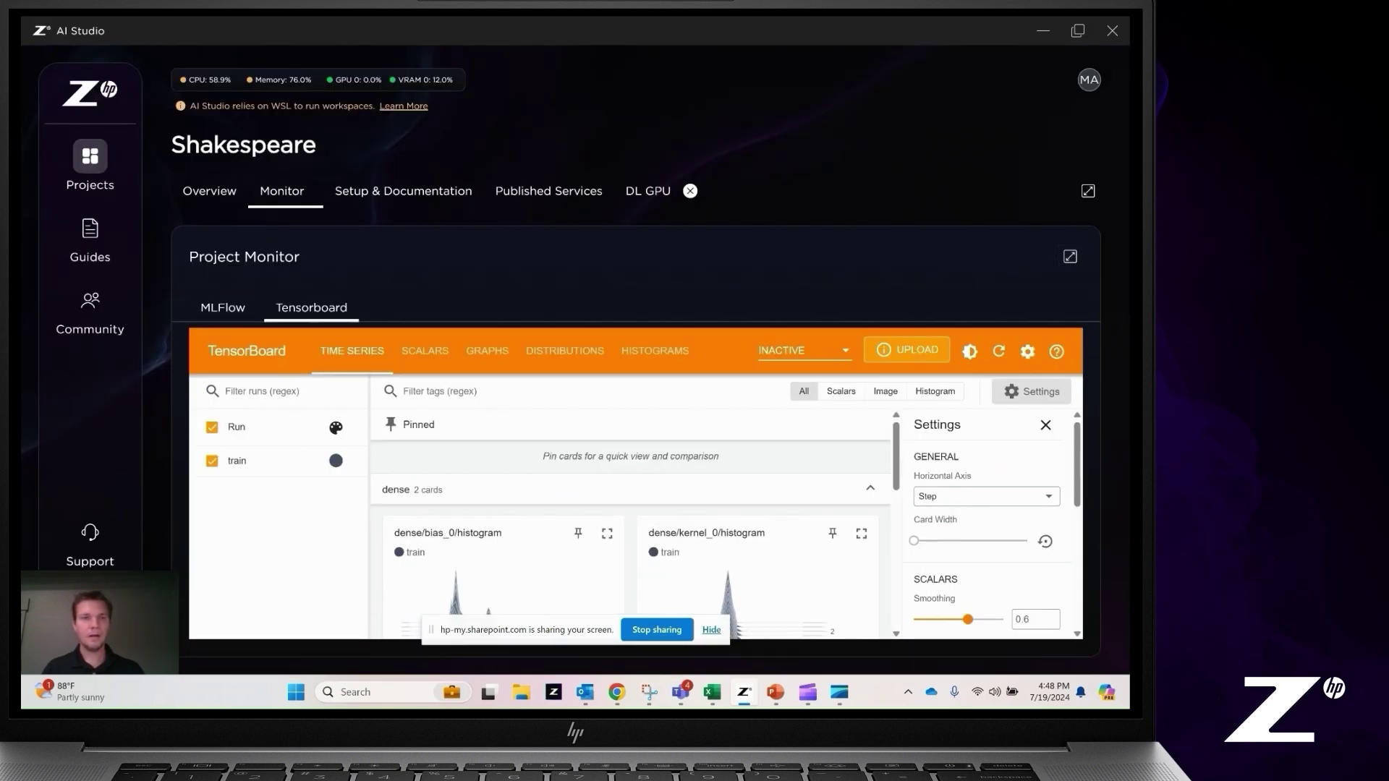
Examine the Shakespeare project's members, GitHub repository with its local clone path, project assets and file browser in the setup and documentation
{"action": "left_click", "coordinate": [403, 190]}
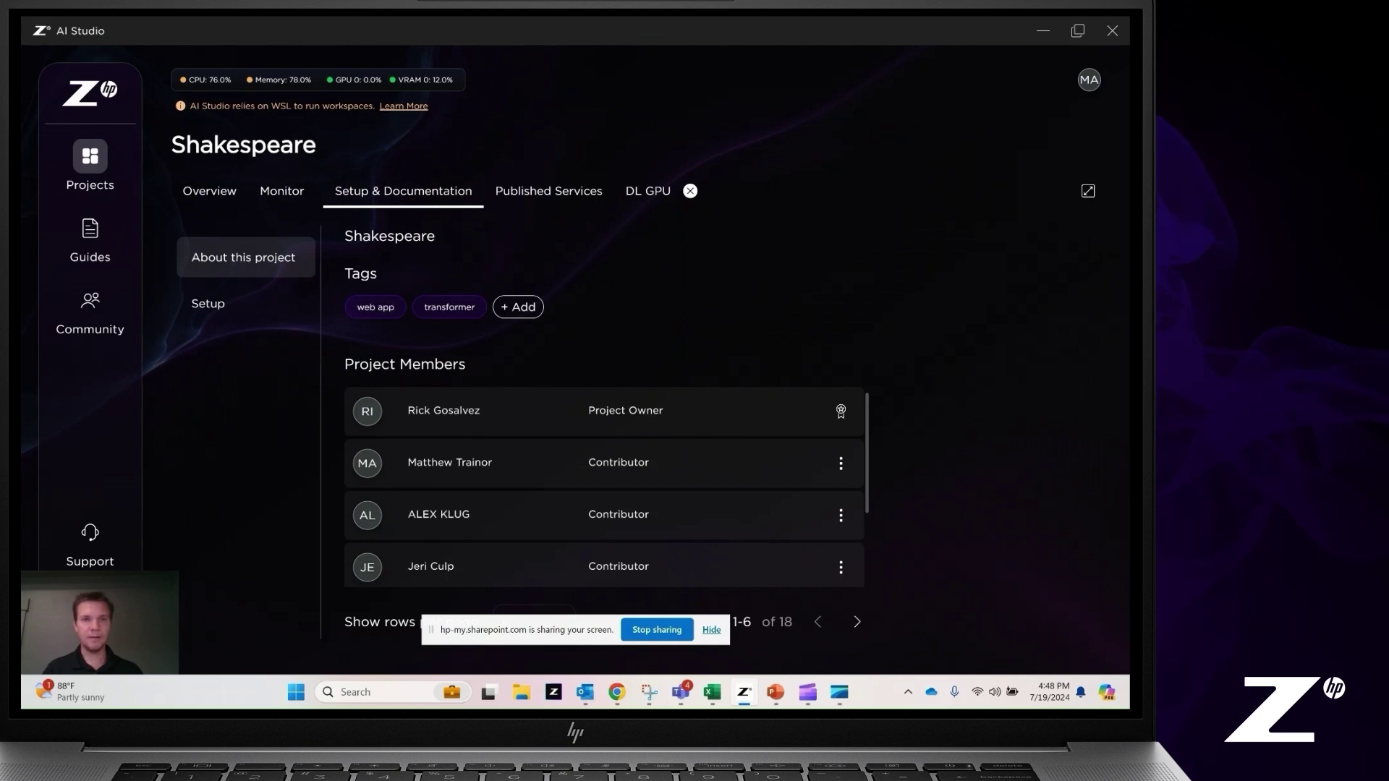
{"action": "scroll", "coordinate": [604, 485], "scroll_direction": "down", "scroll_amount": 2}
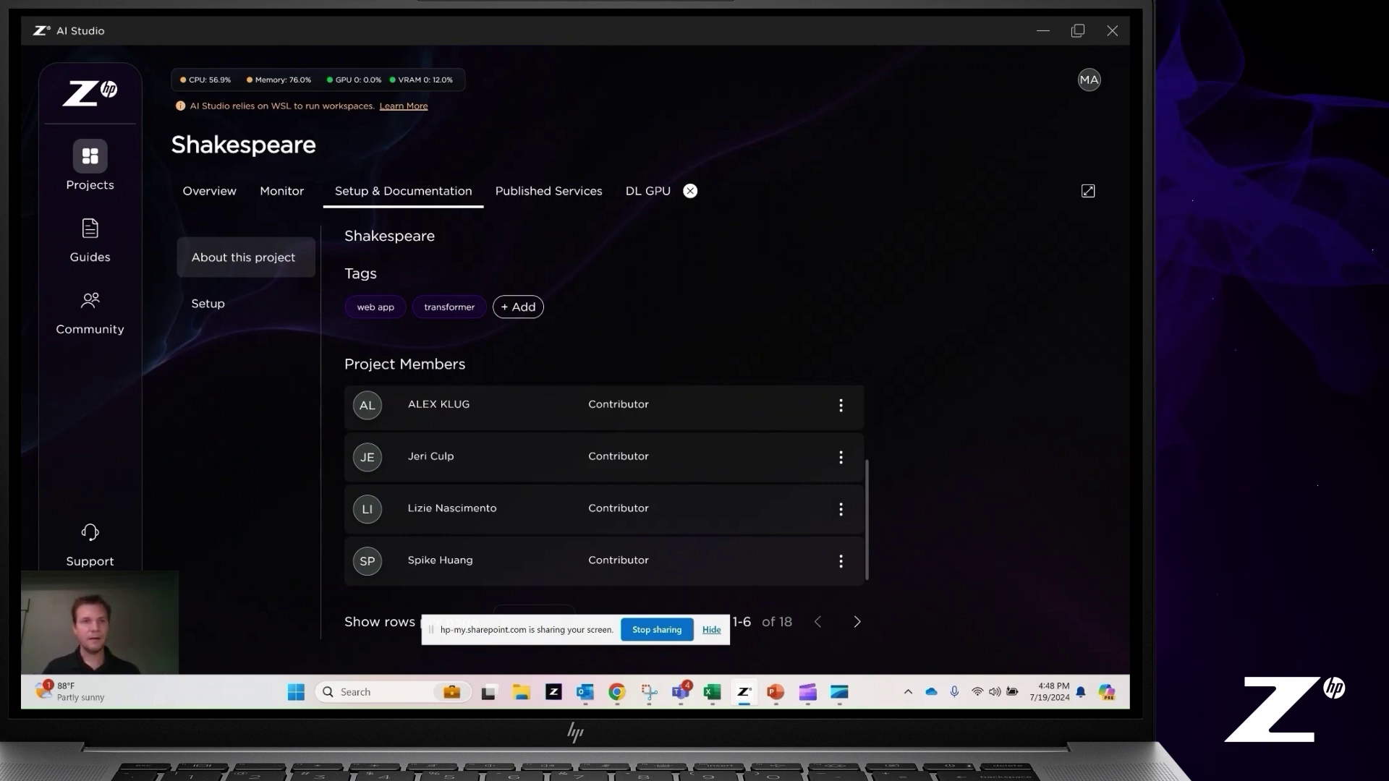
{"action": "left_click", "coordinate": [208, 303]}
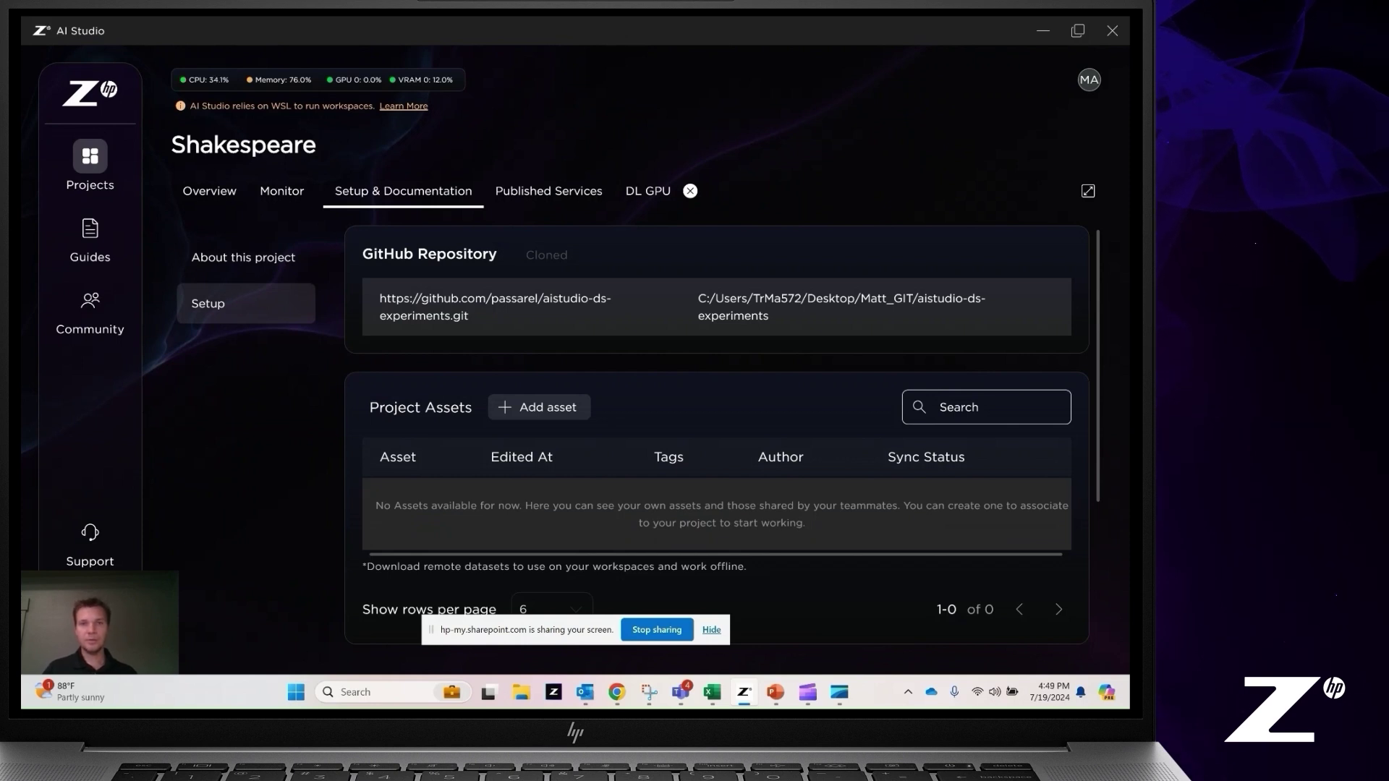
{"action": "scroll", "coordinate": [717, 441], "scroll_direction": "down", "scroll_amount": 5}
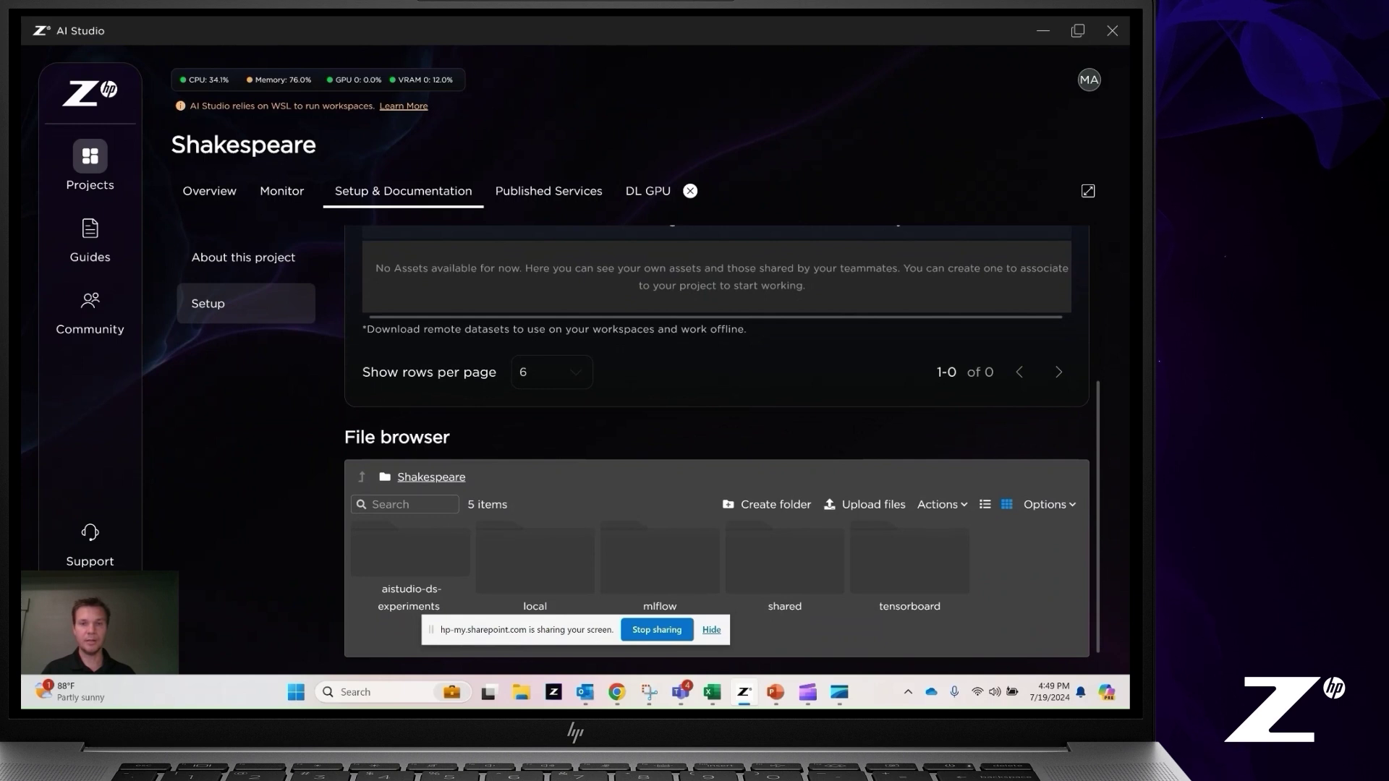
{"action": "scroll", "coordinate": [717, 441], "scroll_direction": "up", "scroll_amount": 5}
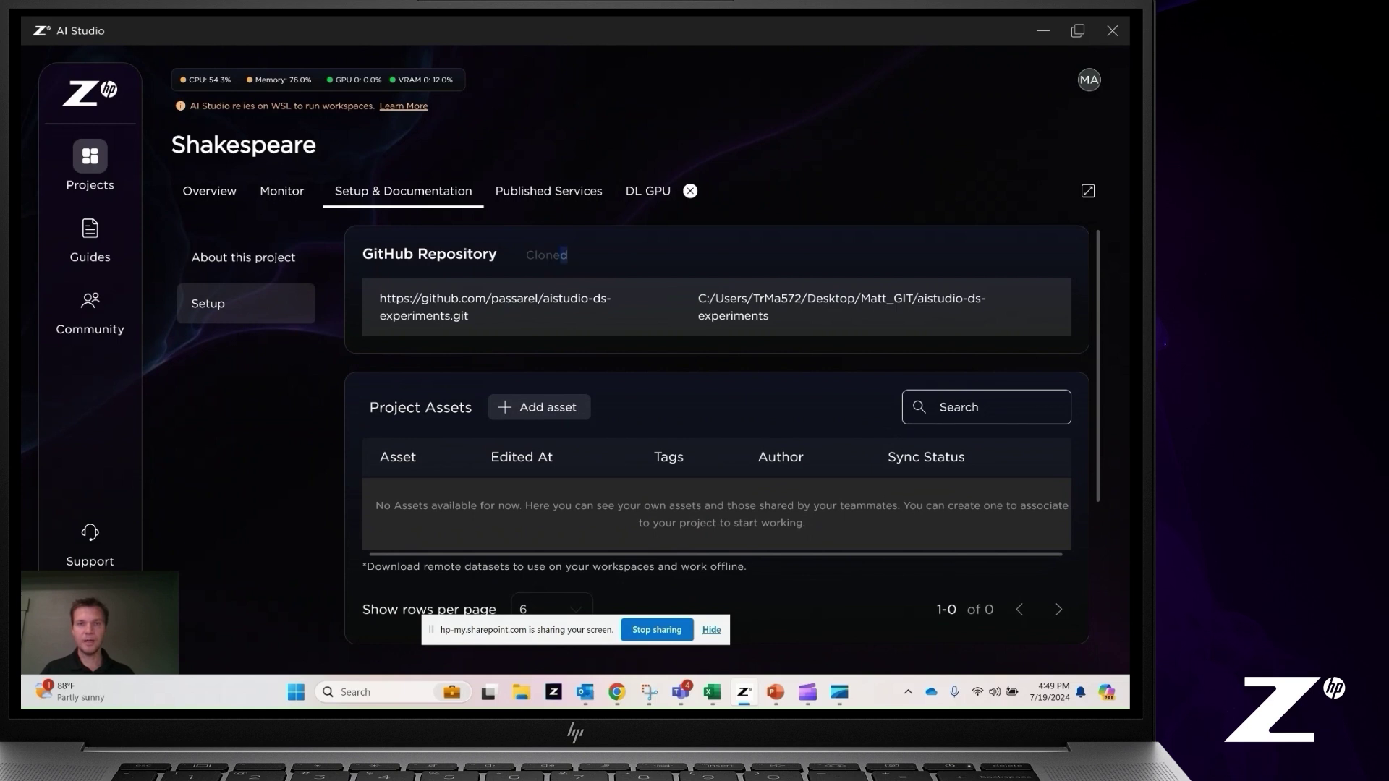
{"action": "left_click_drag", "start_coordinate": [567, 255], "coordinate": [395, 255]}
{"action": "left_click", "coordinate": [374, 255]}
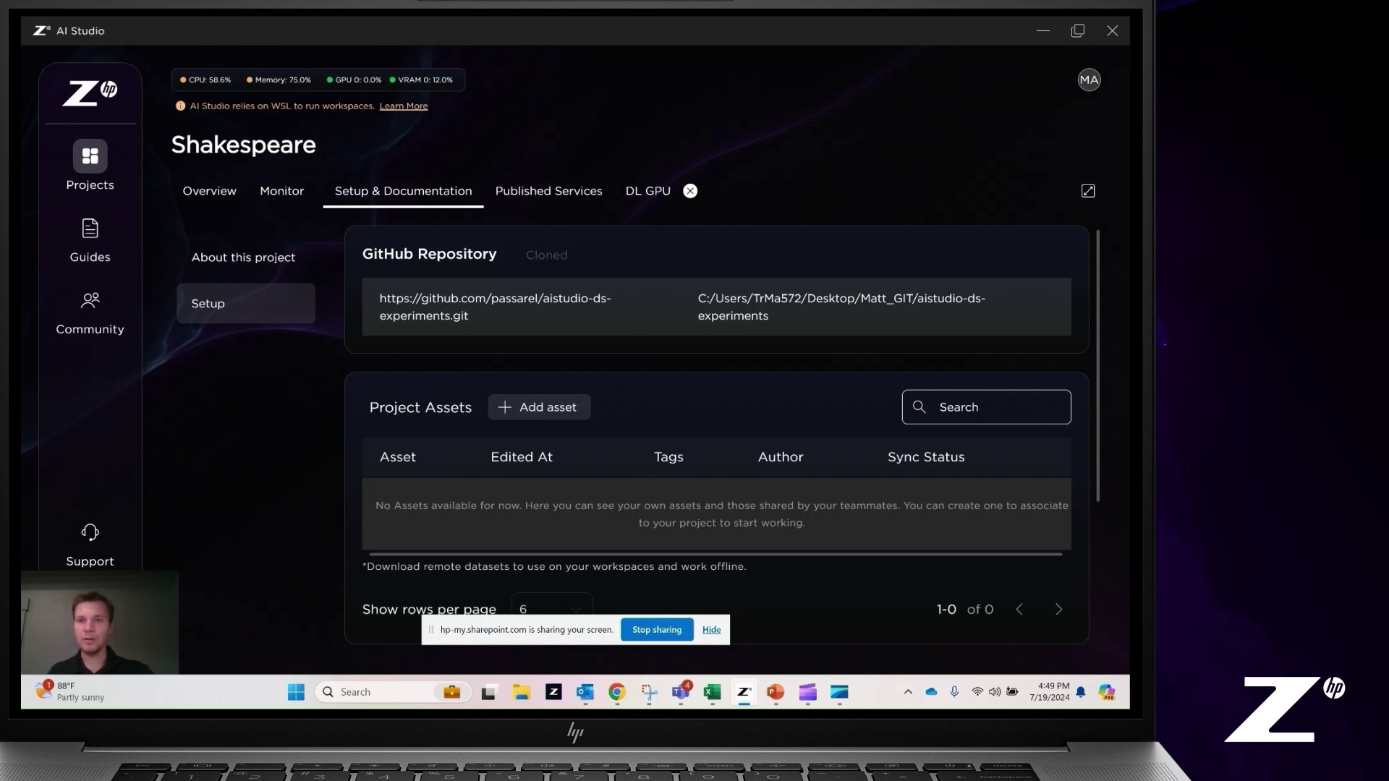
{"action": "left_click_drag", "start_coordinate": [748, 298], "coordinate": [768, 316]}
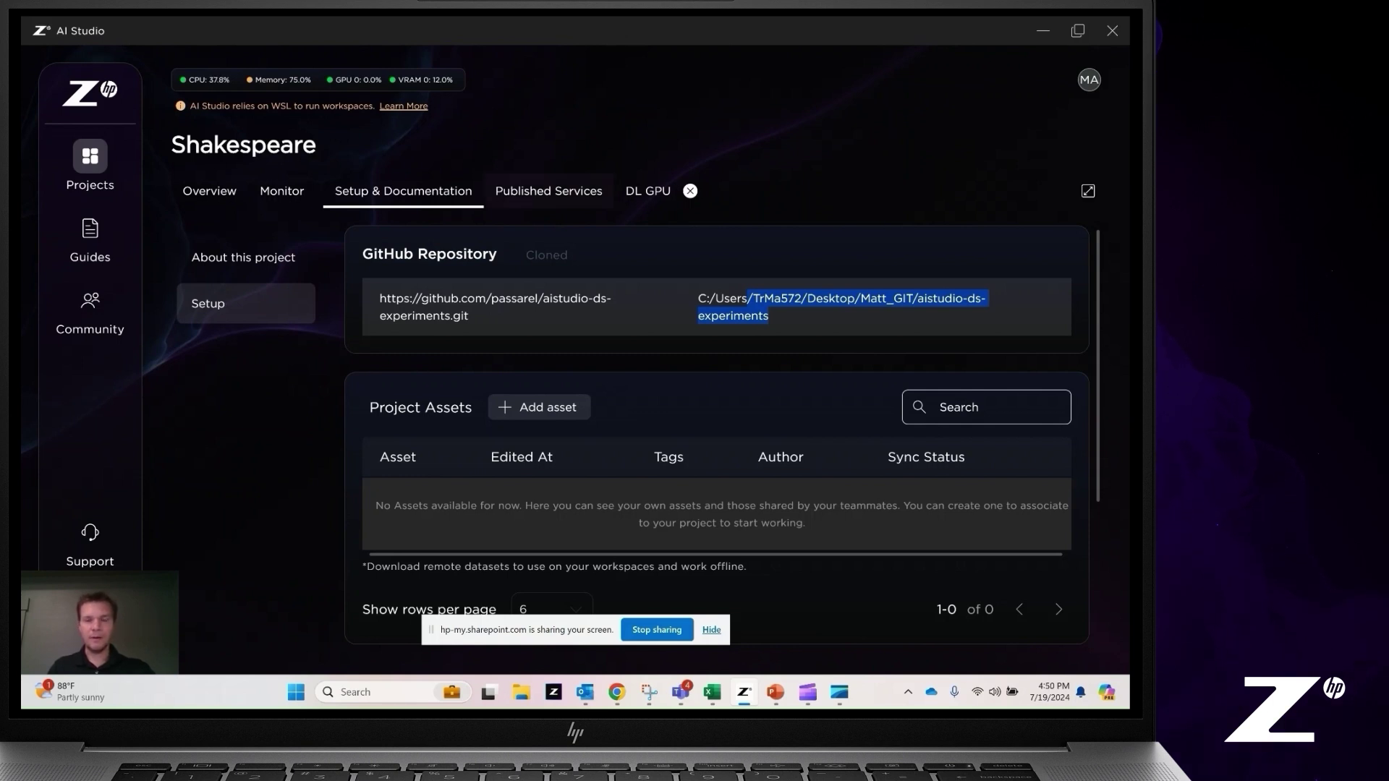
Start a new local service deployment among the published services, choosing the rnn_model_deployment model and version 1
{"action": "left_click", "coordinate": [549, 191]}
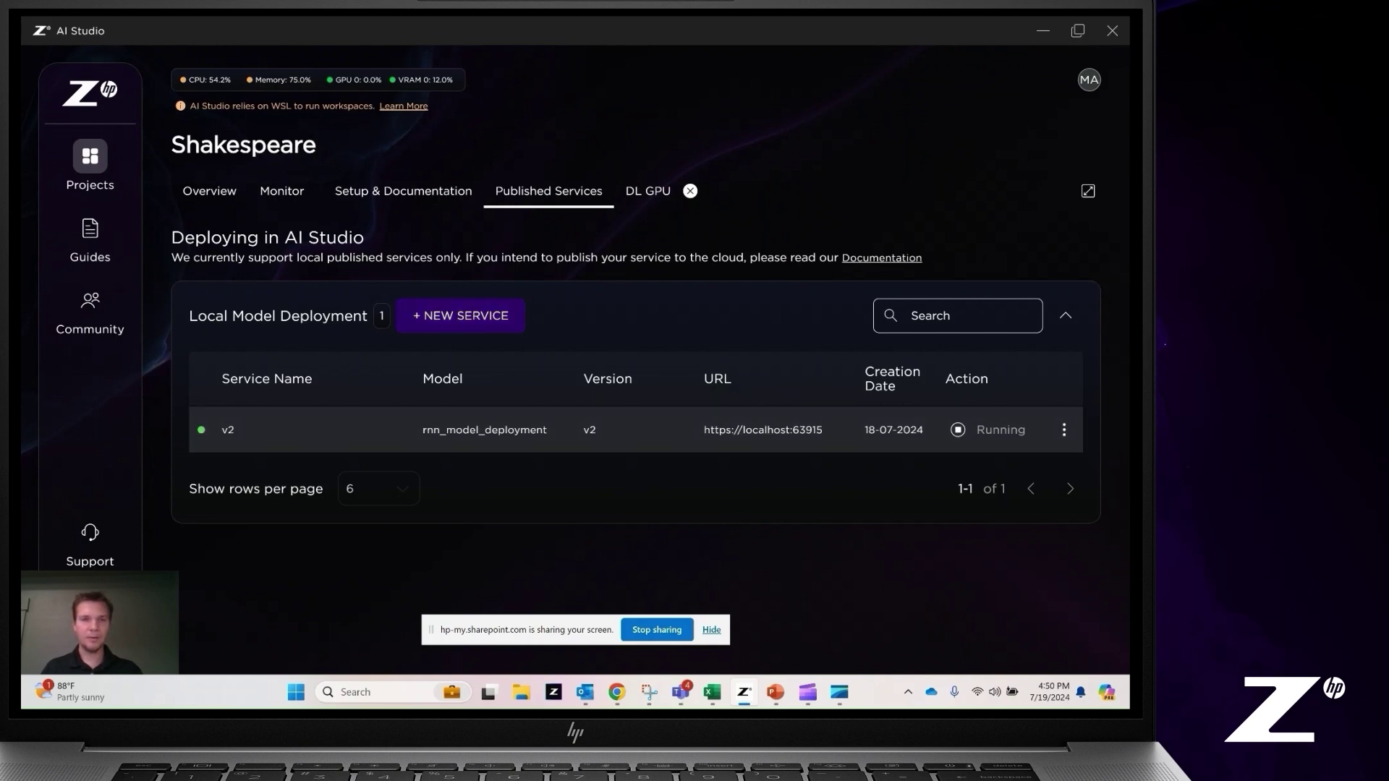
{"action": "left_click", "coordinate": [460, 316]}
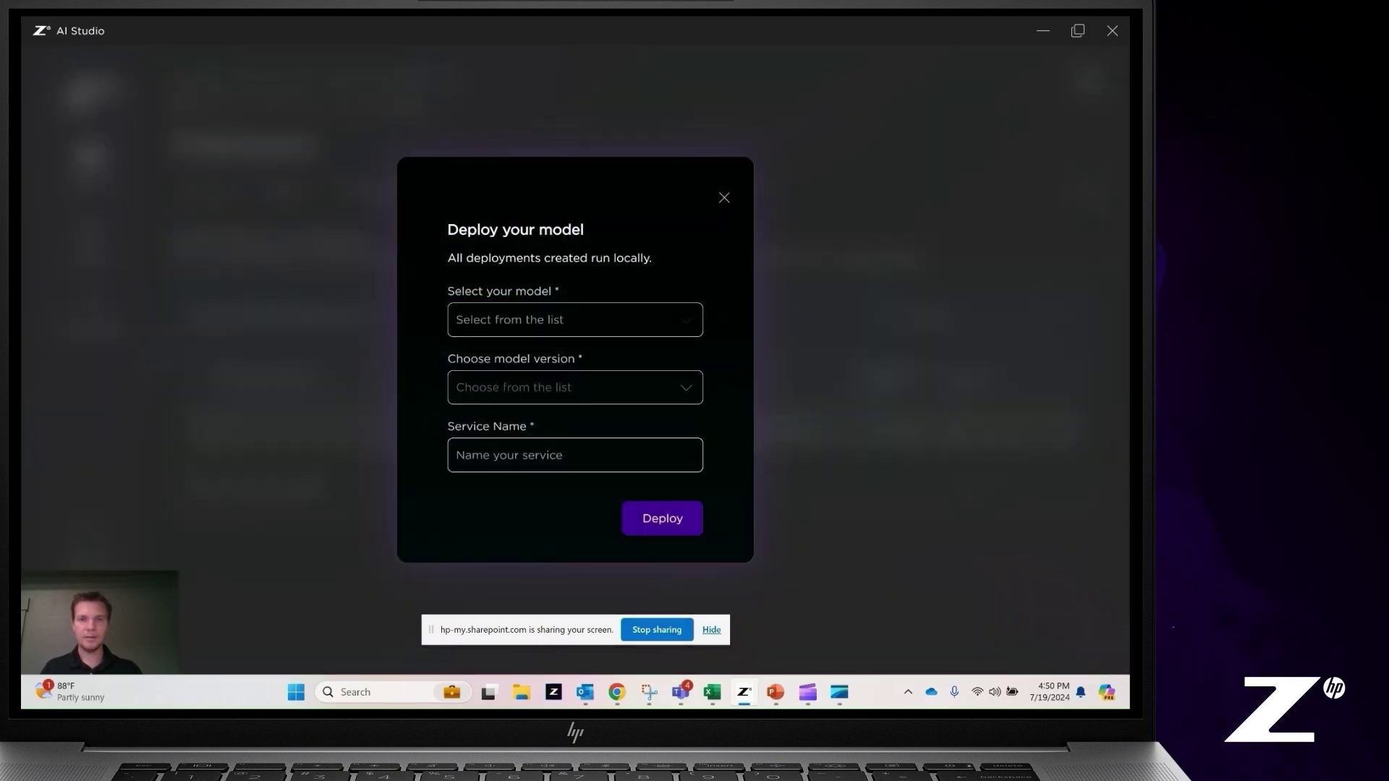
{"action": "left_click", "coordinate": [460, 320]}
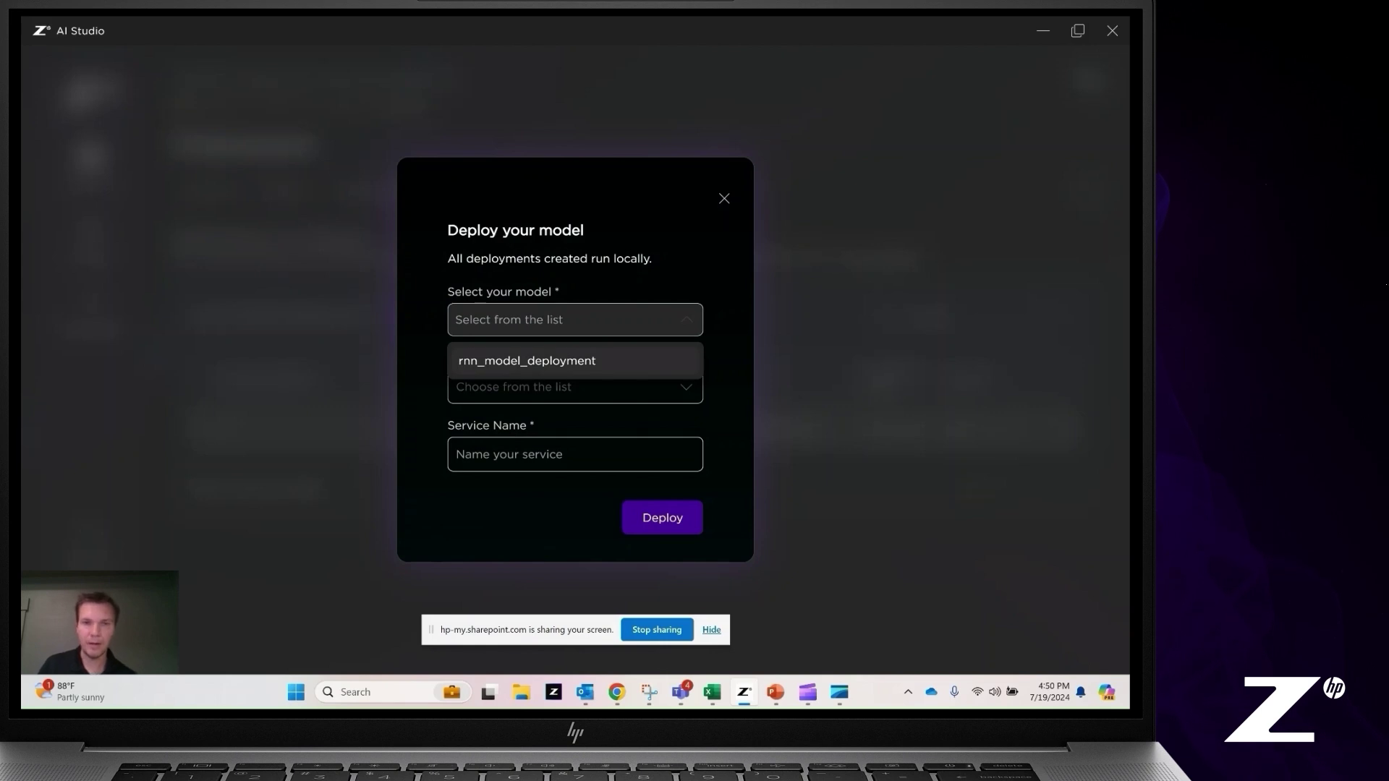
{"action": "left_click", "coordinate": [527, 360]}
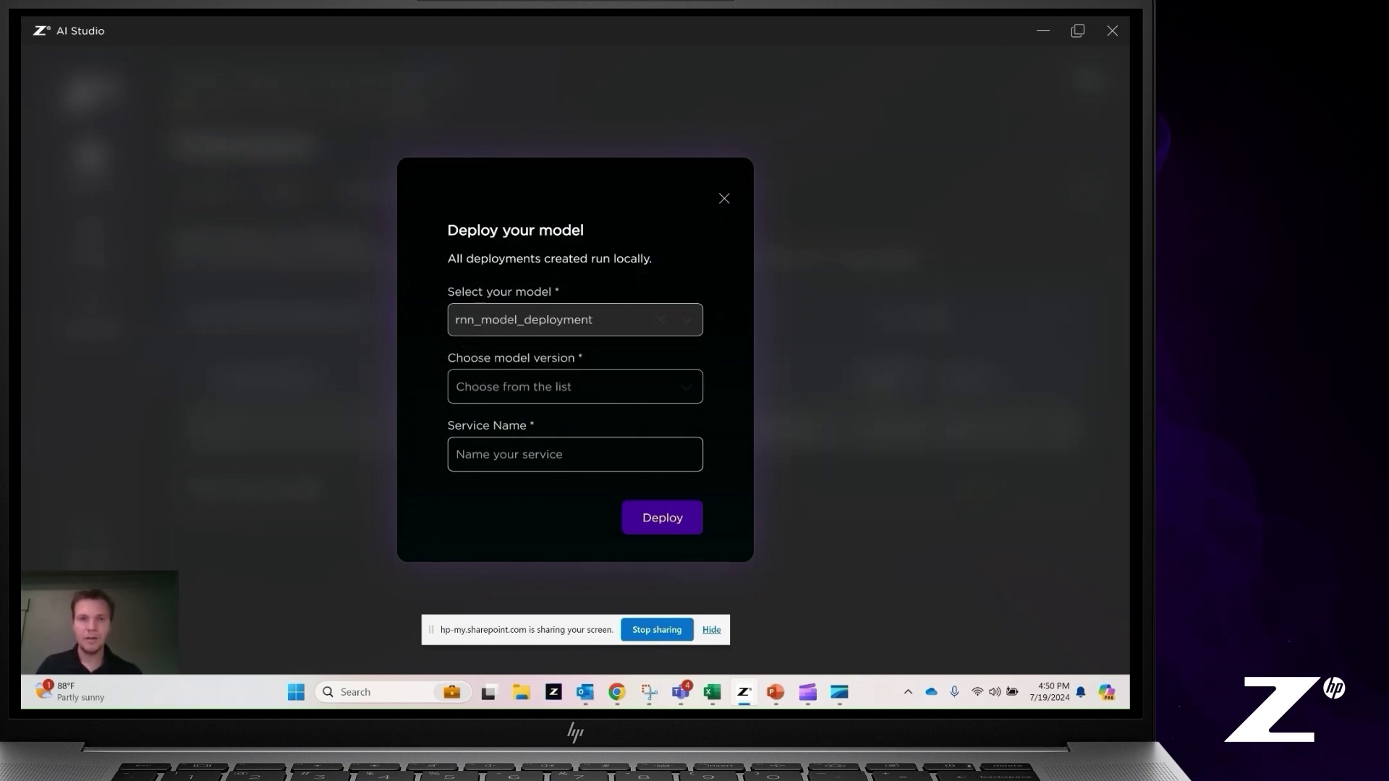
{"action": "left_click", "coordinate": [575, 388]}
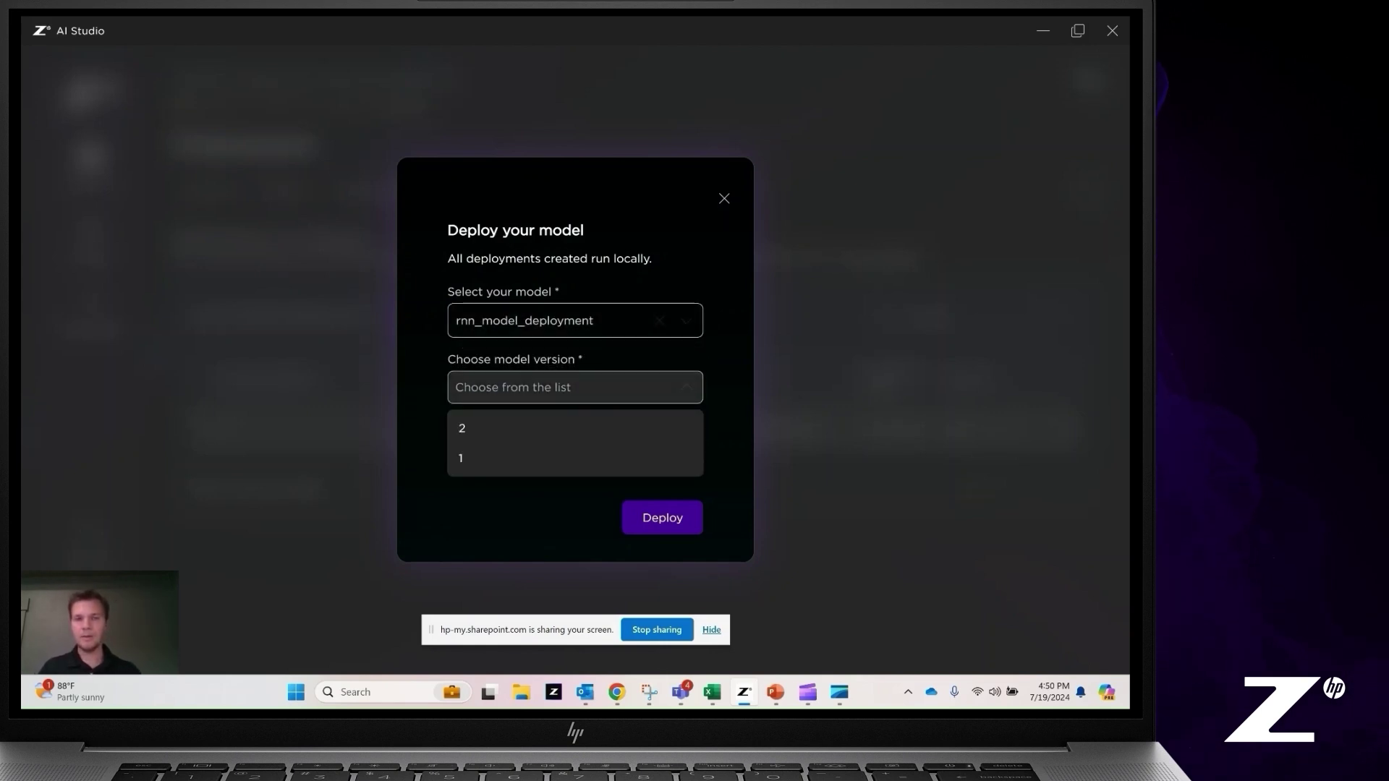
{"action": "left_click", "coordinate": [575, 458]}
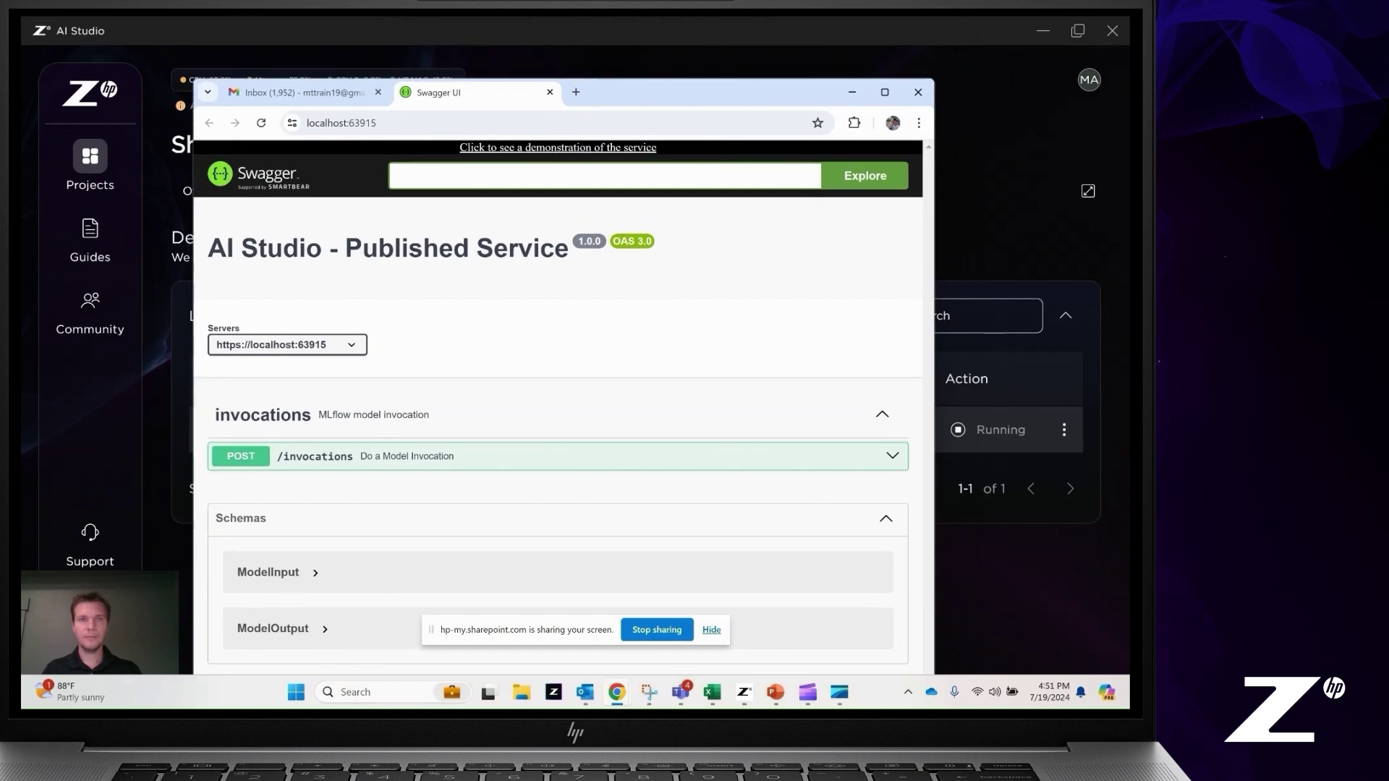
Maximize the published service's Swagger page in the browser with the inbox tab closed, and expand its ModelInput and ModelOutput schemas
{"action": "left_click", "coordinate": [901, 59]}
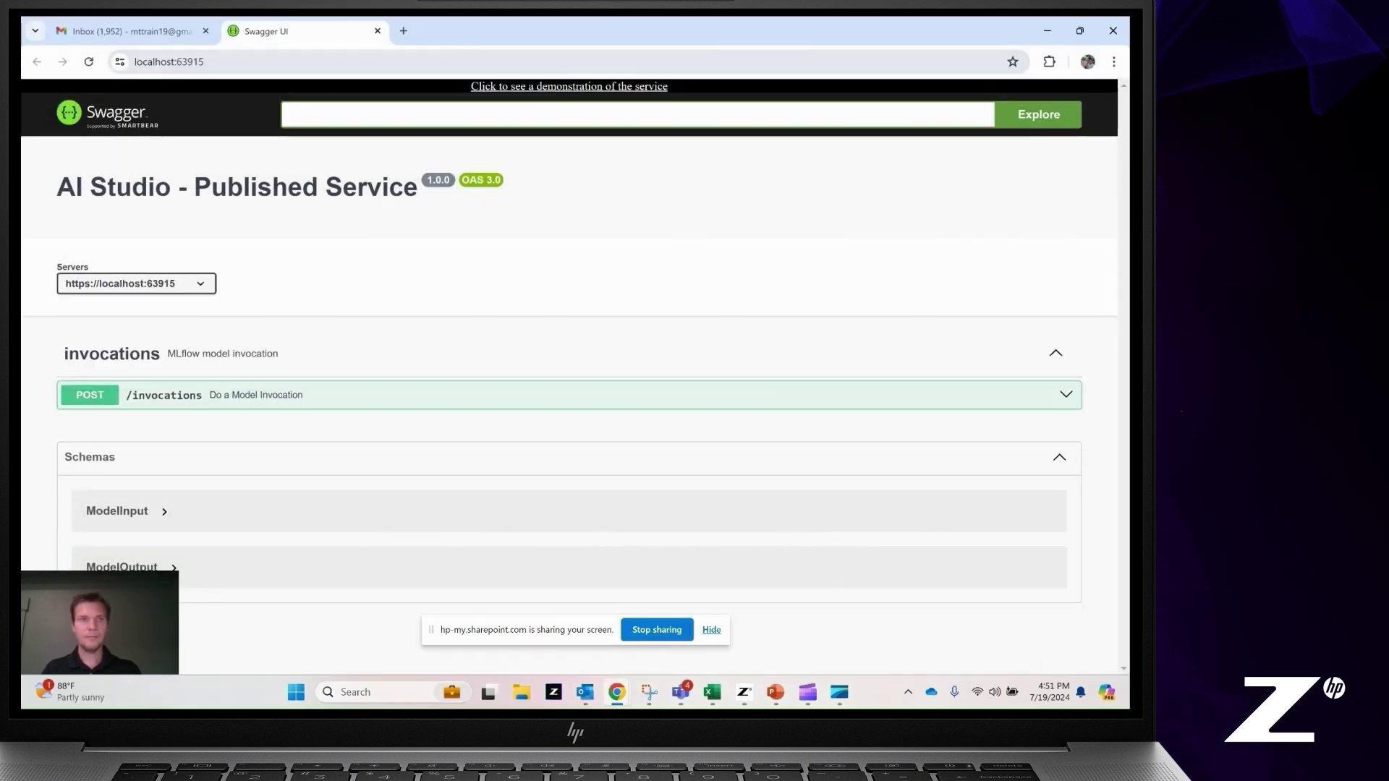
{"action": "left_click", "coordinate": [206, 31]}
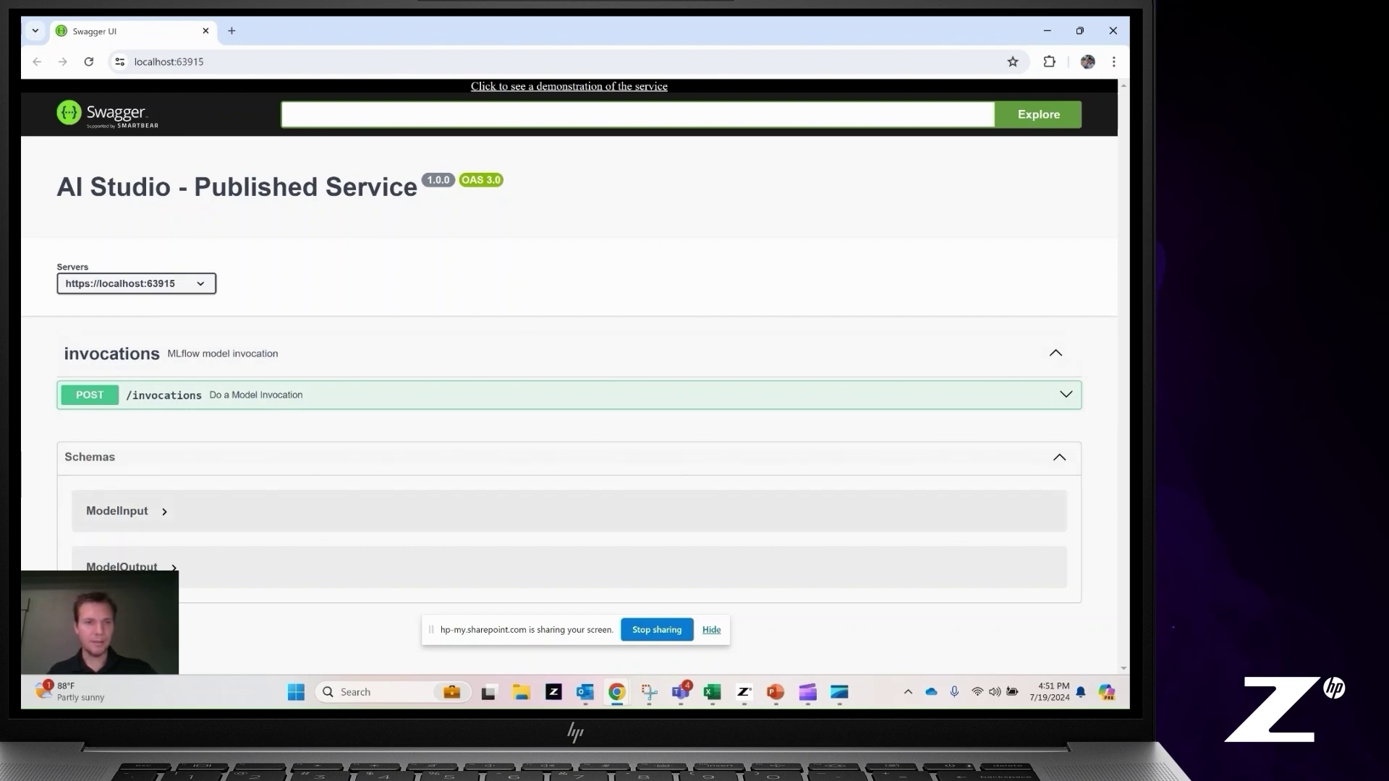
{"action": "left_click", "coordinate": [164, 511]}
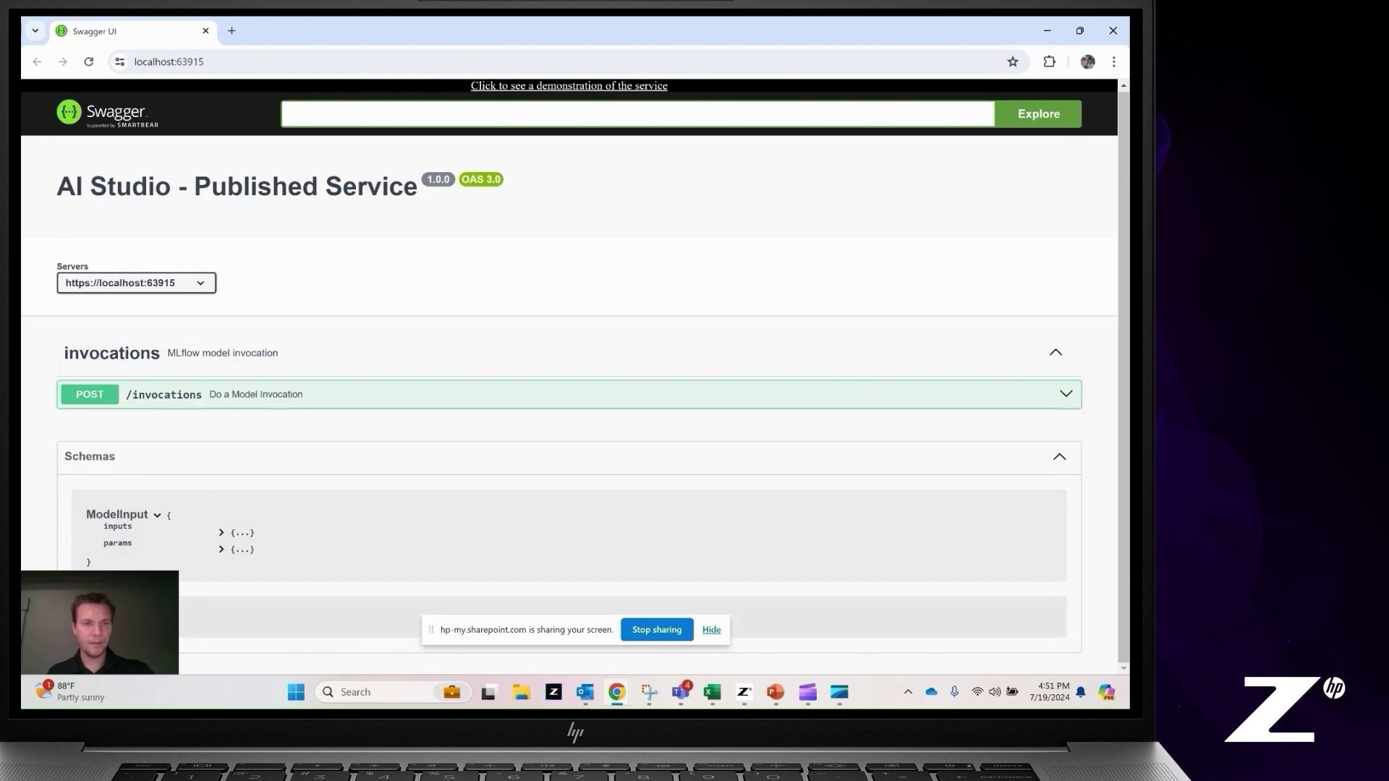
{"action": "left_click", "coordinate": [177, 621]}
{"action": "scroll", "coordinate": [569, 376], "scroll_direction": "down", "scroll_amount": 1}
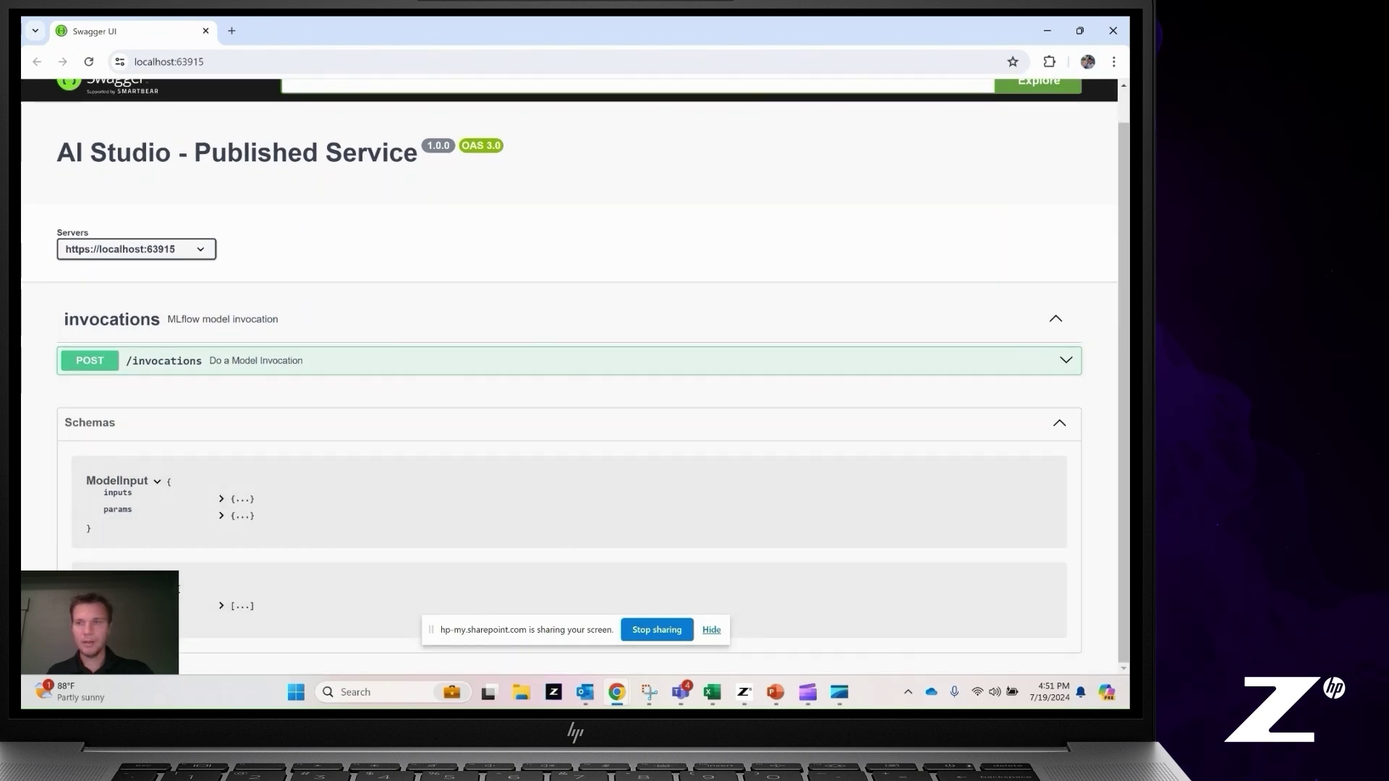
{"action": "scroll", "coordinate": [570, 376], "scroll_direction": "up", "scroll_amount": 1}
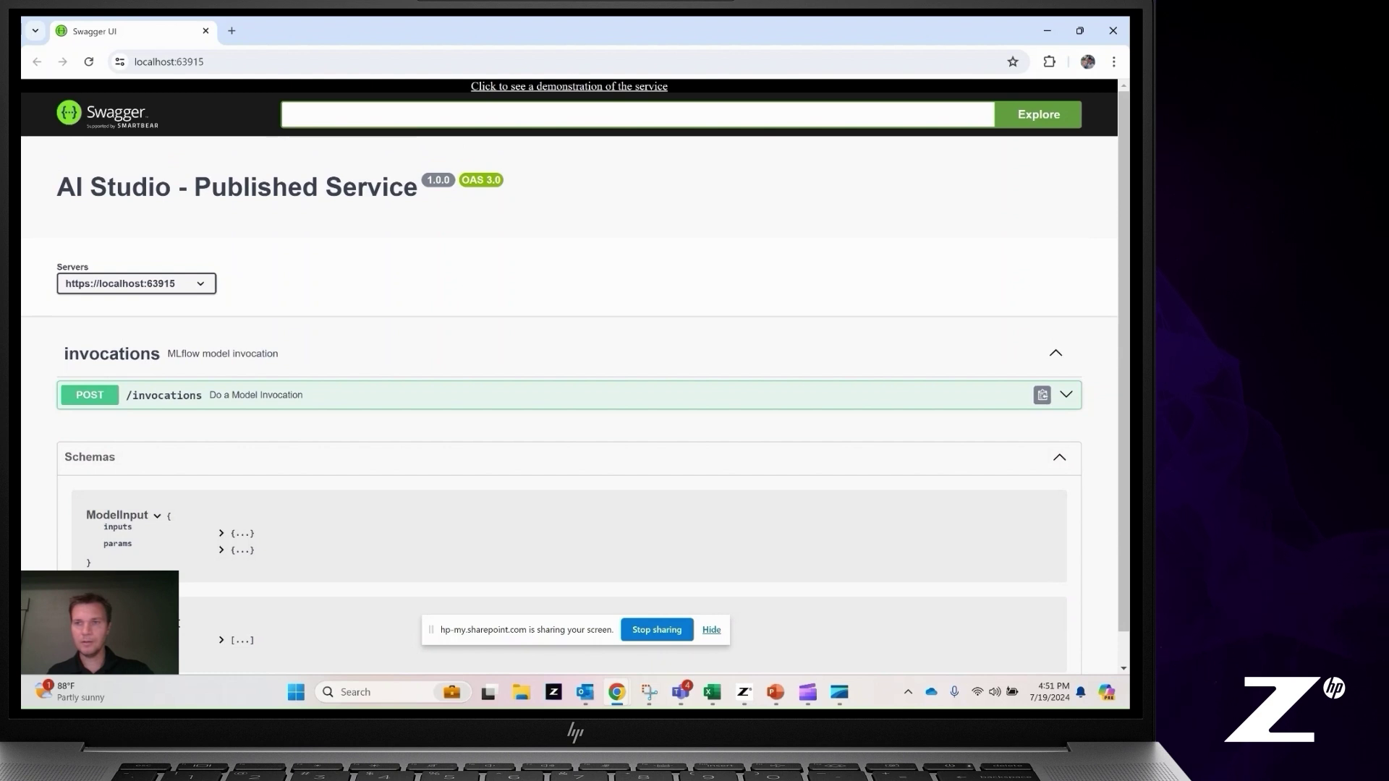
Expand the POST /invocations operation and examine its parameters and the example request body from the model signature
{"action": "left_click", "coordinate": [1066, 395]}
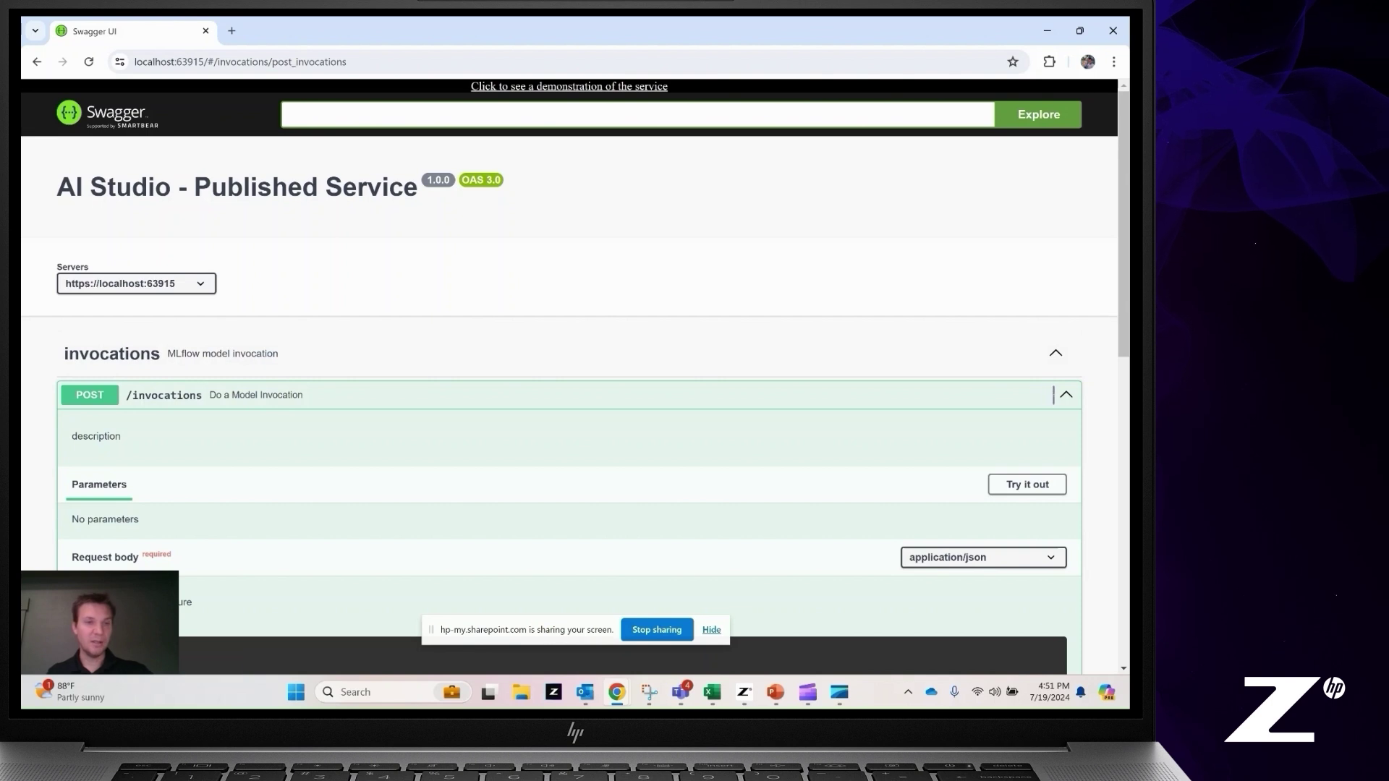
{"action": "scroll", "coordinate": [564, 394], "scroll_direction": "down", "scroll_amount": 1}
{"action": "scroll", "coordinate": [564, 362], "scroll_direction": "down", "scroll_amount": 2}
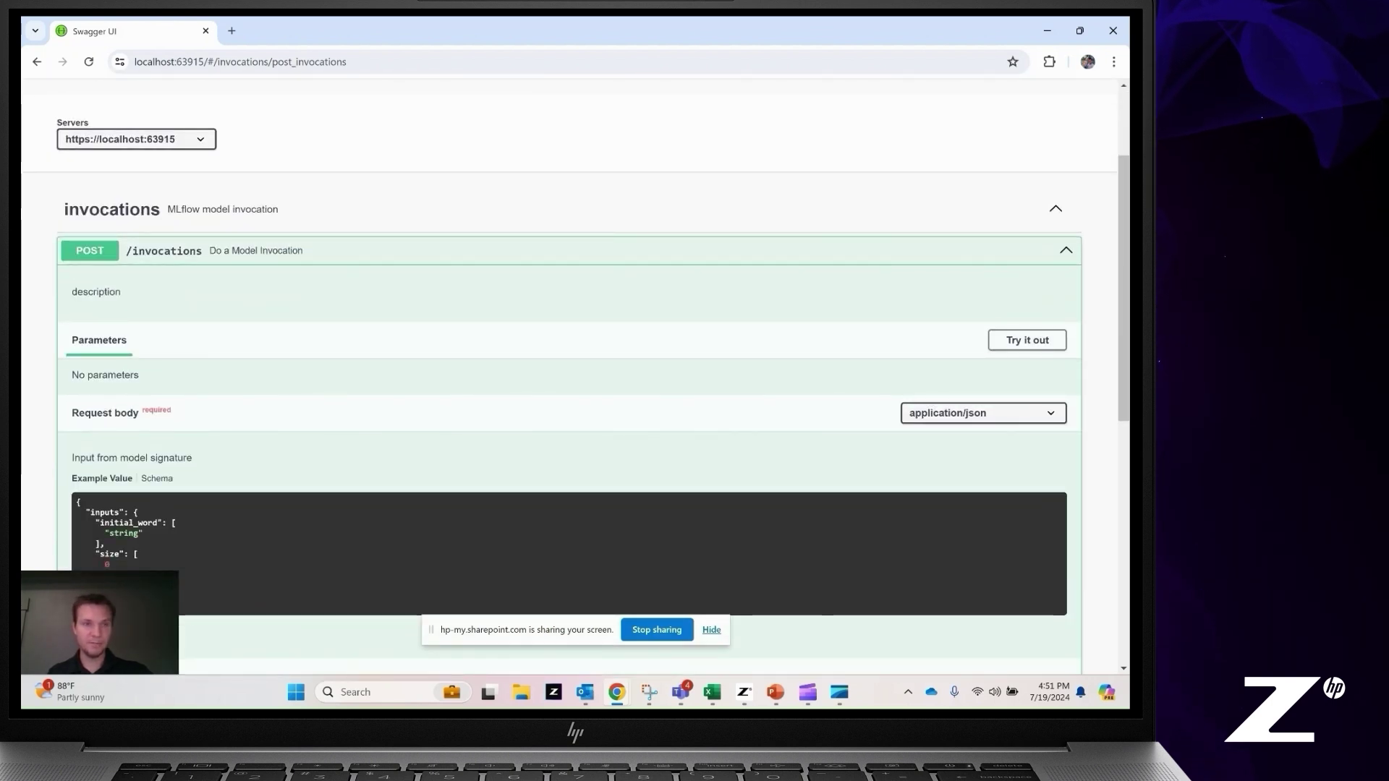
{"action": "scroll", "coordinate": [565, 376], "scroll_direction": "down", "scroll_amount": 2}
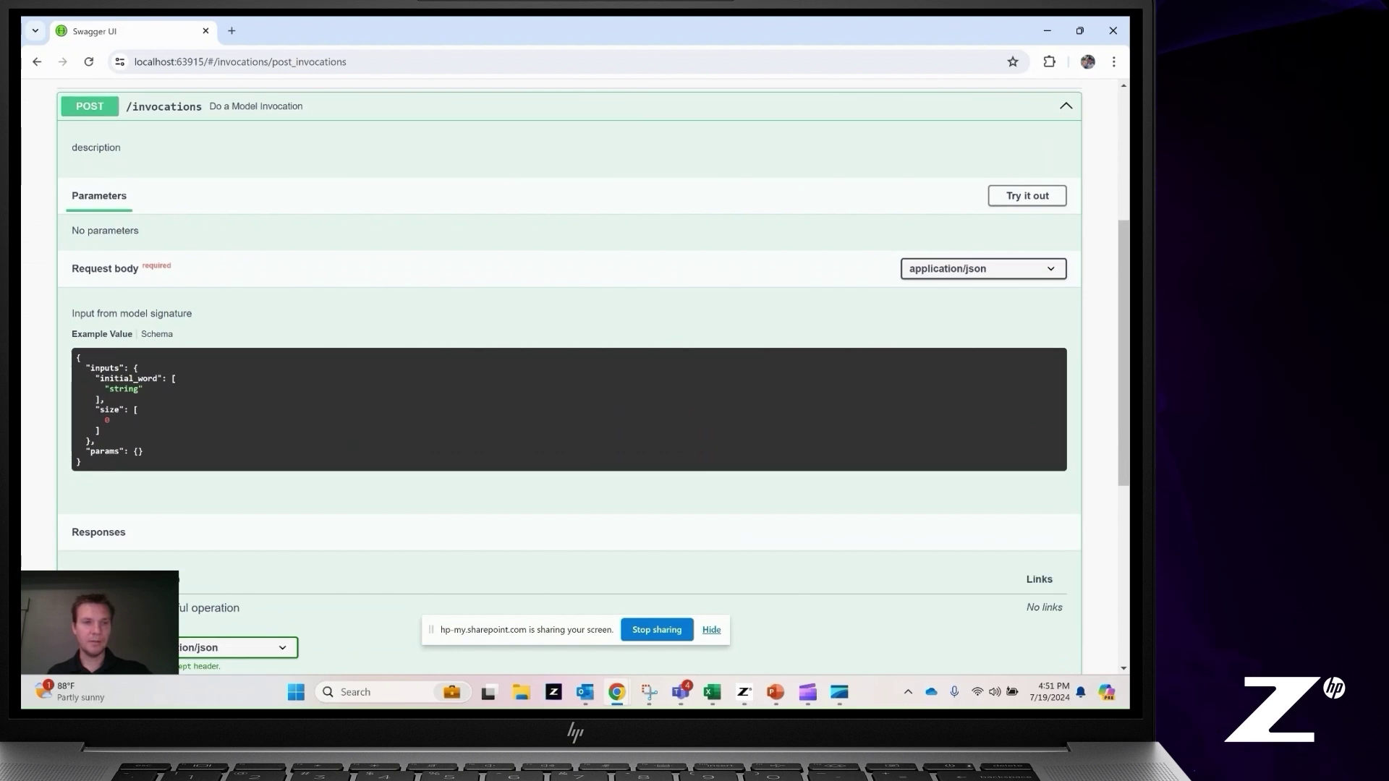
{"action": "scroll", "coordinate": [564, 377], "scroll_direction": "up", "scroll_amount": 4}
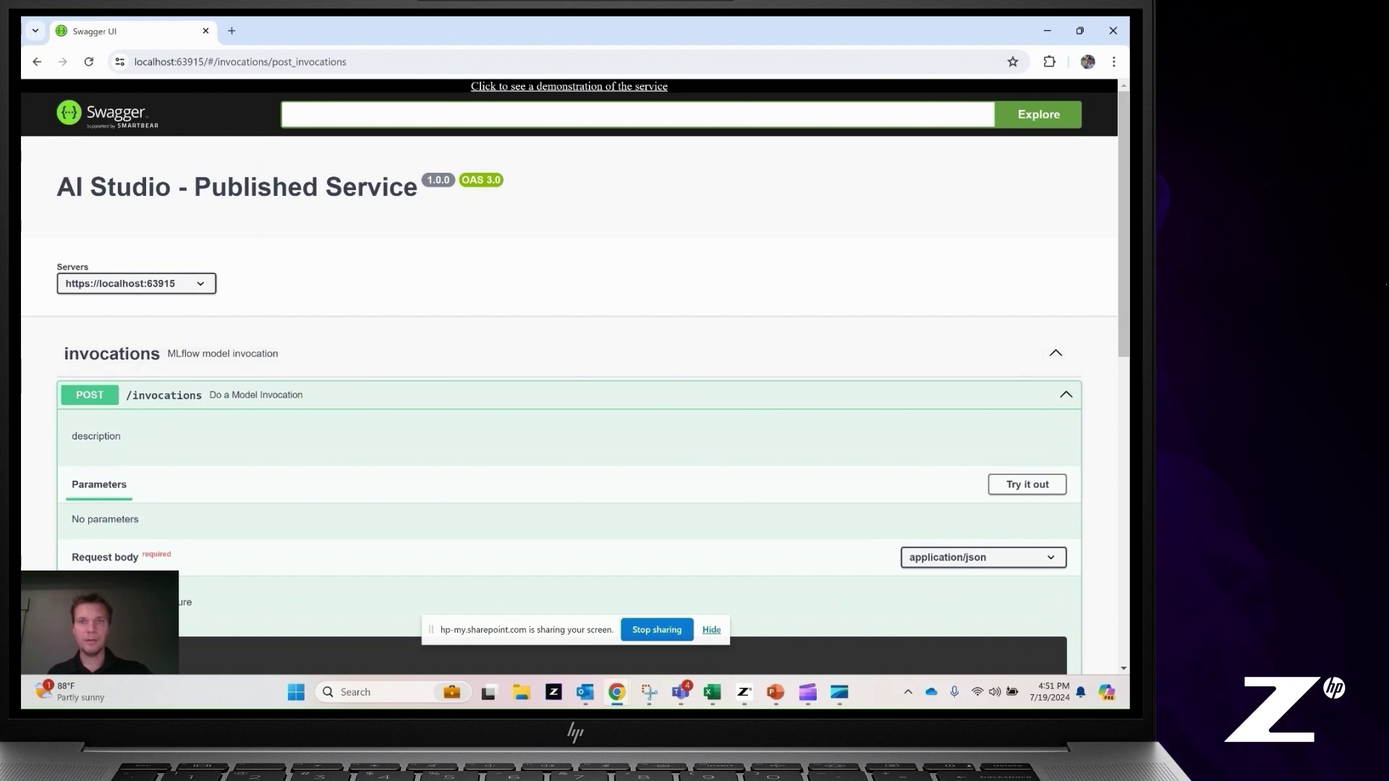
Open the demonstration of the published service and try to submit "night" as the initial words
{"action": "left_click", "coordinate": [570, 87]}
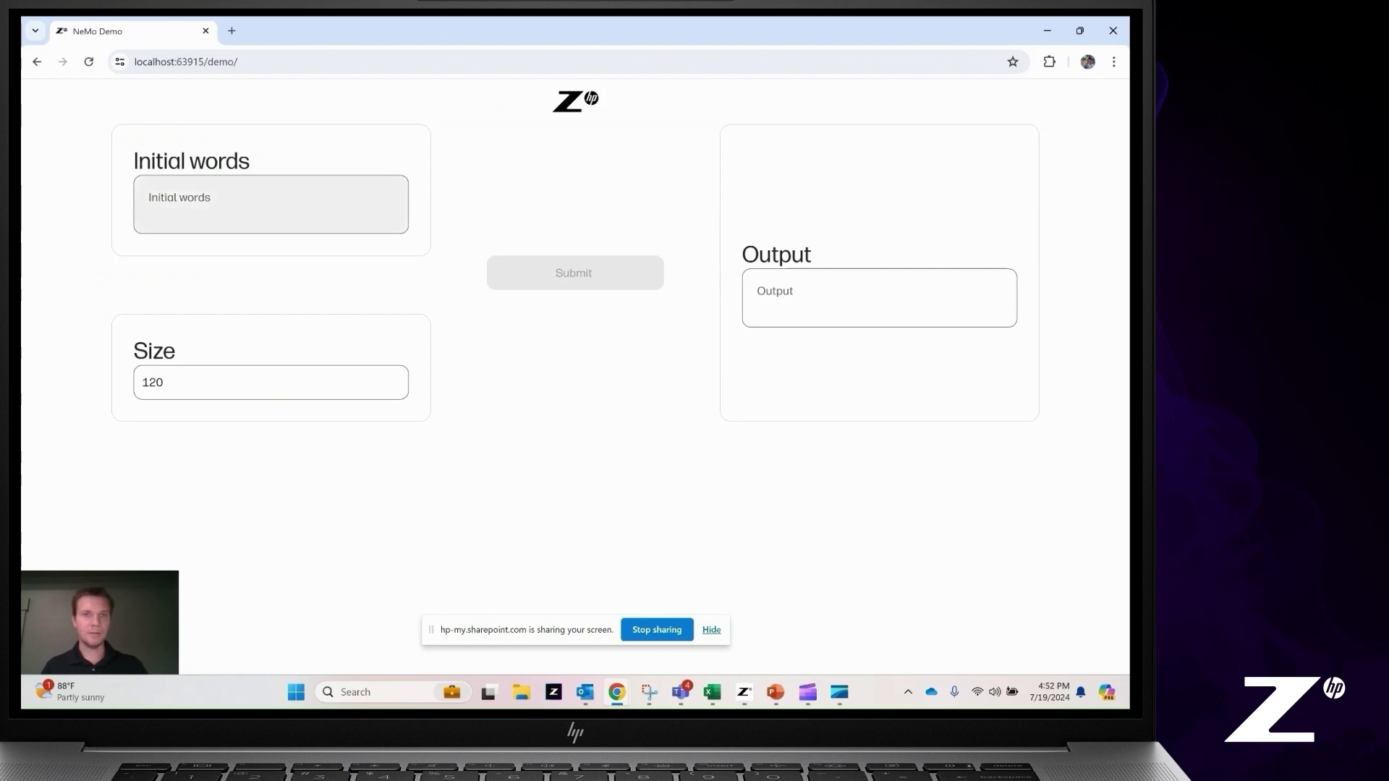
{"action": "left_click", "coordinate": [272, 205]}
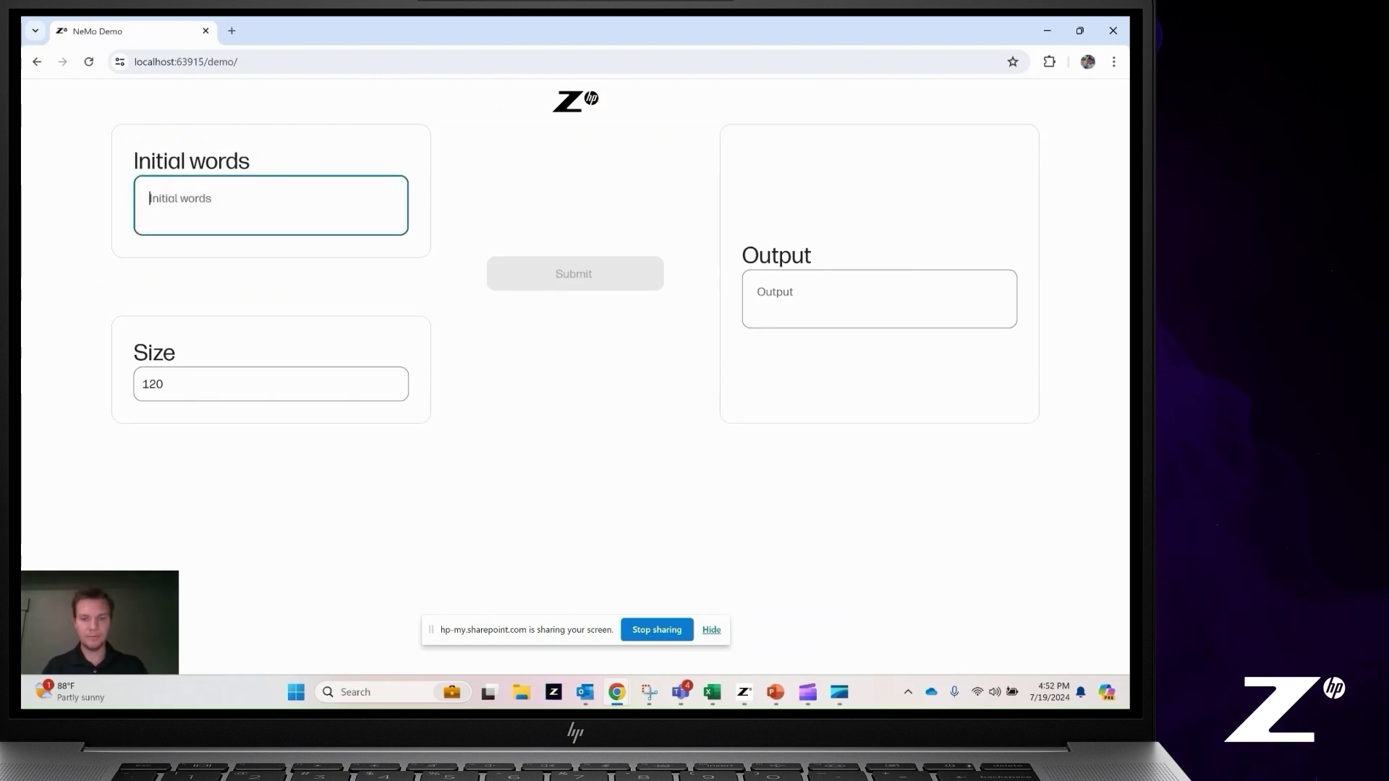
{"action": "type", "text": "night"}
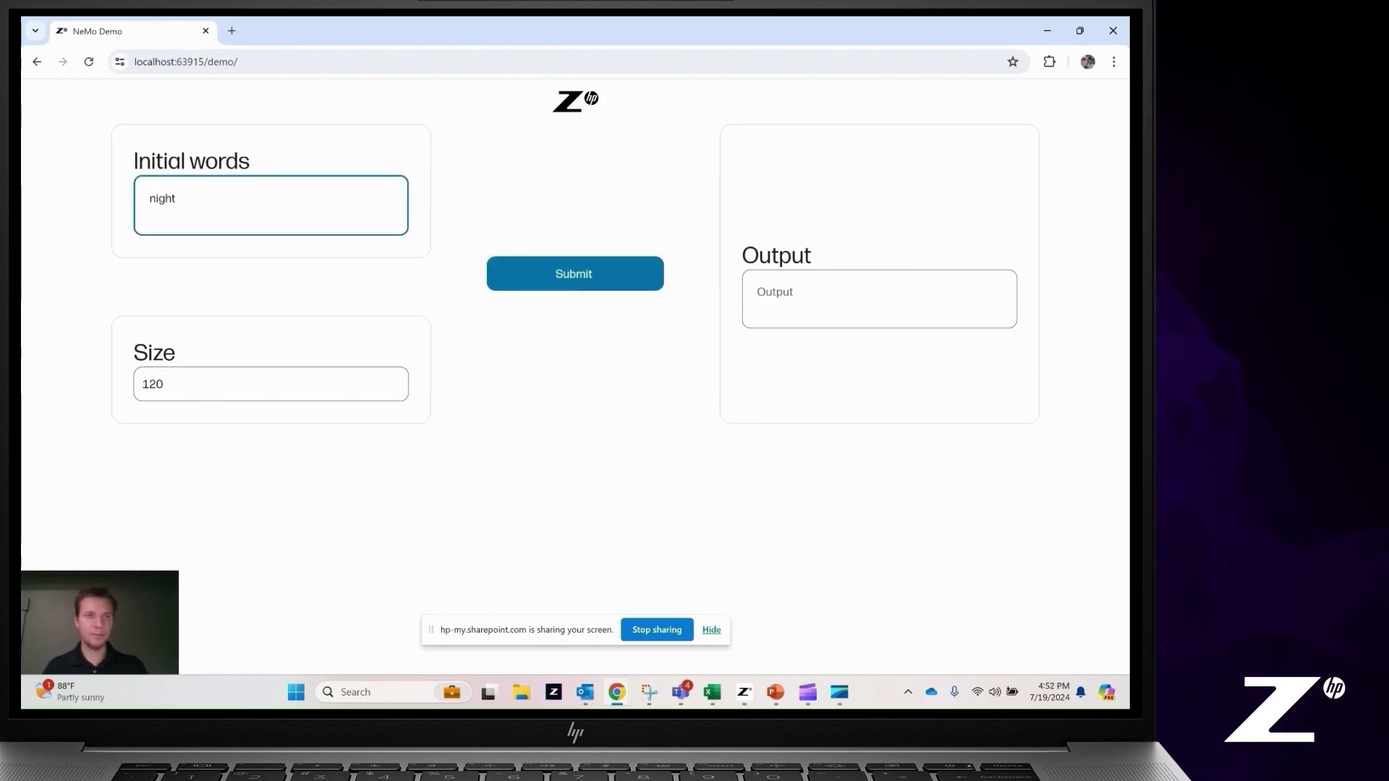
{"action": "key", "text": "Tab"}
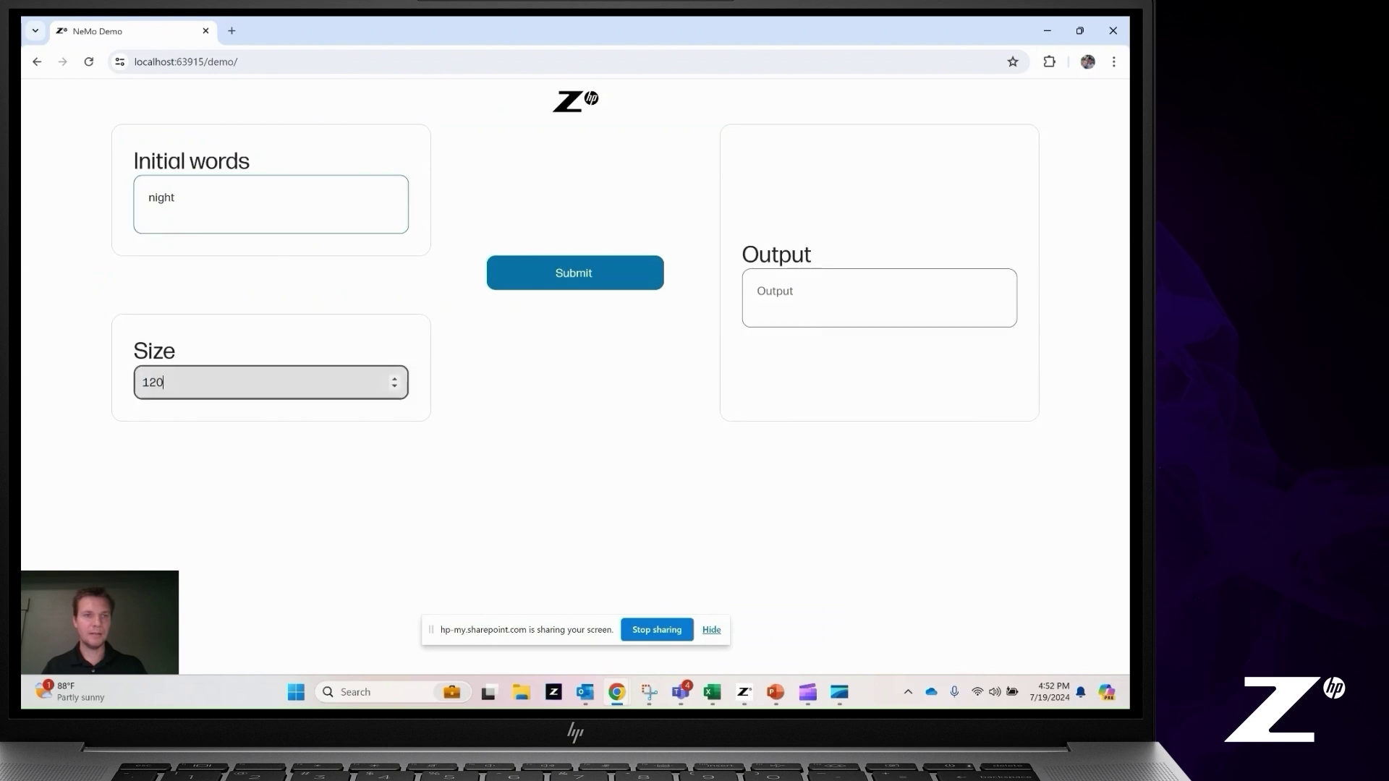
{"action": "key", "text": "Return"}
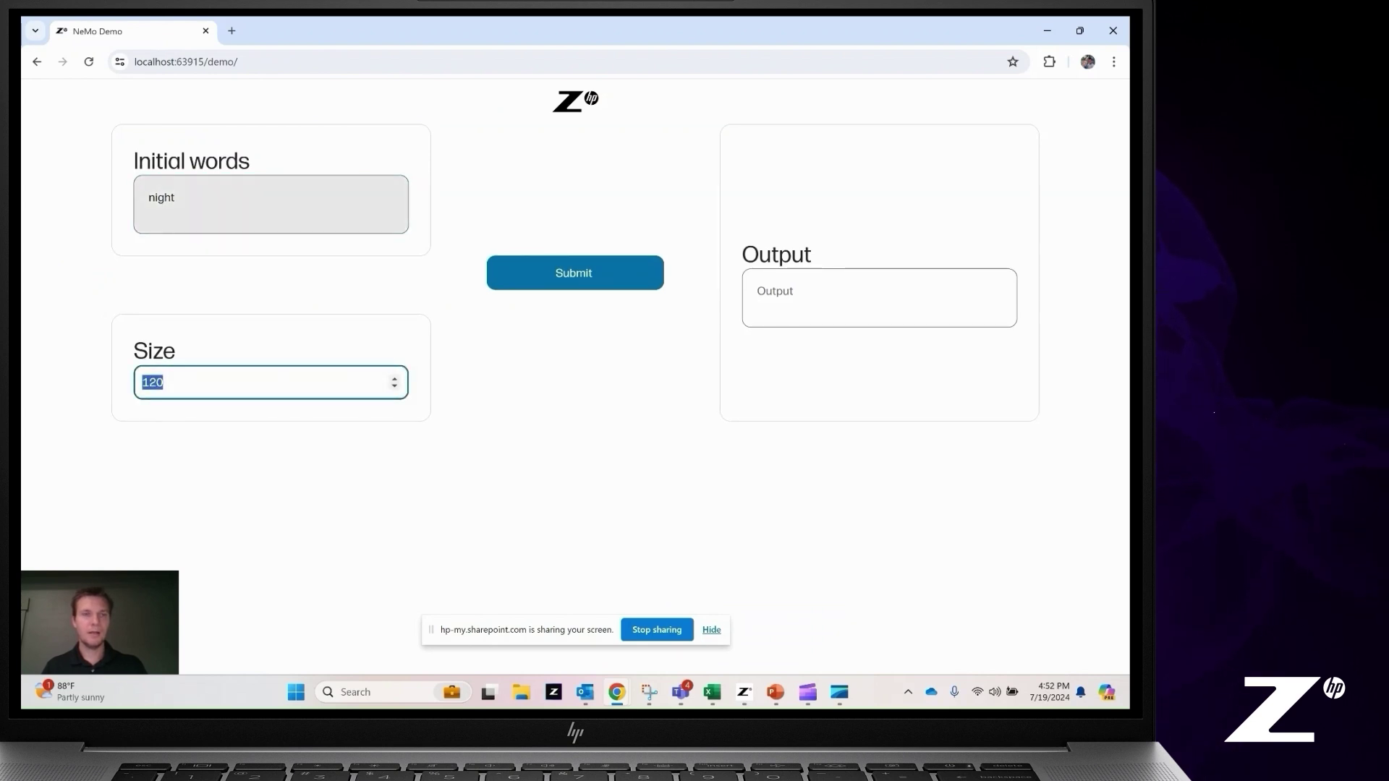
Replace the initial words with "sword" and submit the text generation request
{"action": "key", "text": "shift+Tab"}
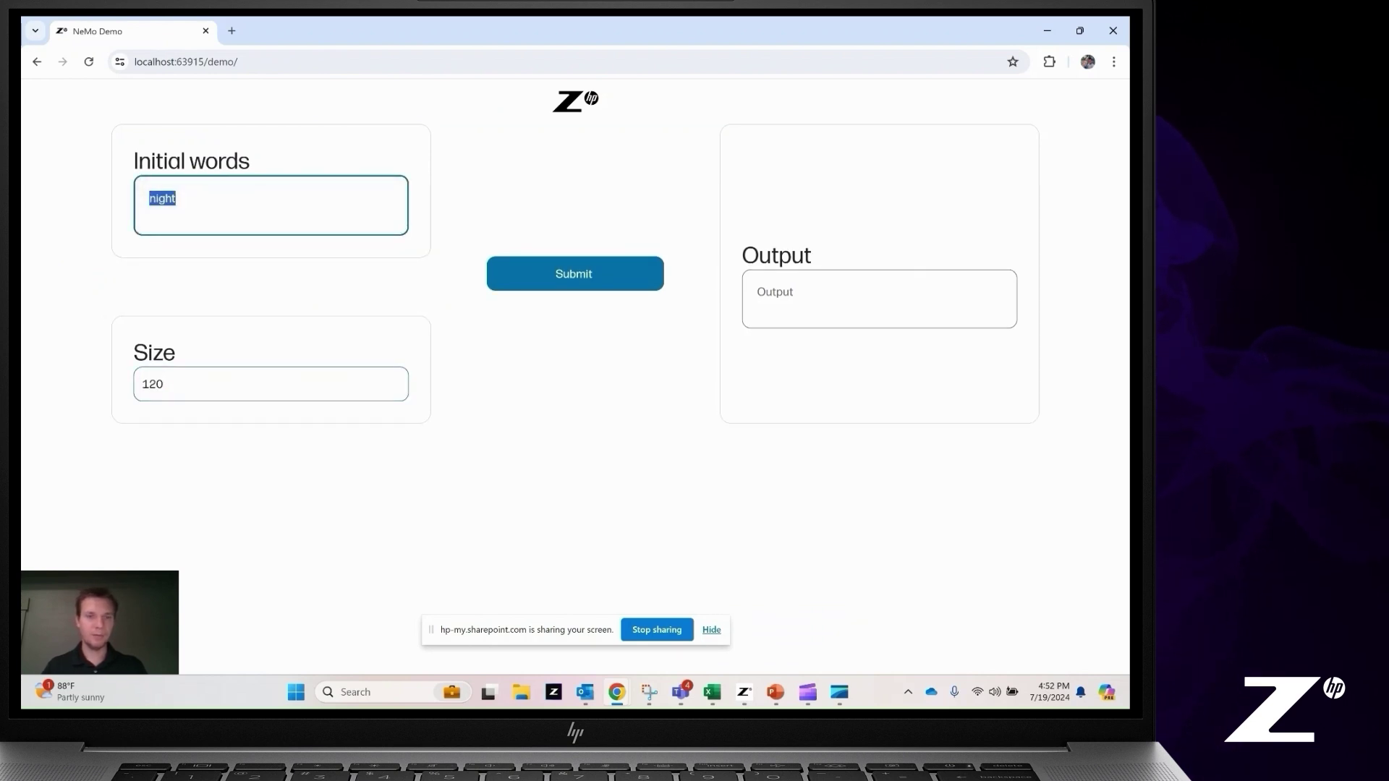
{"action": "type", "text": "sword"}
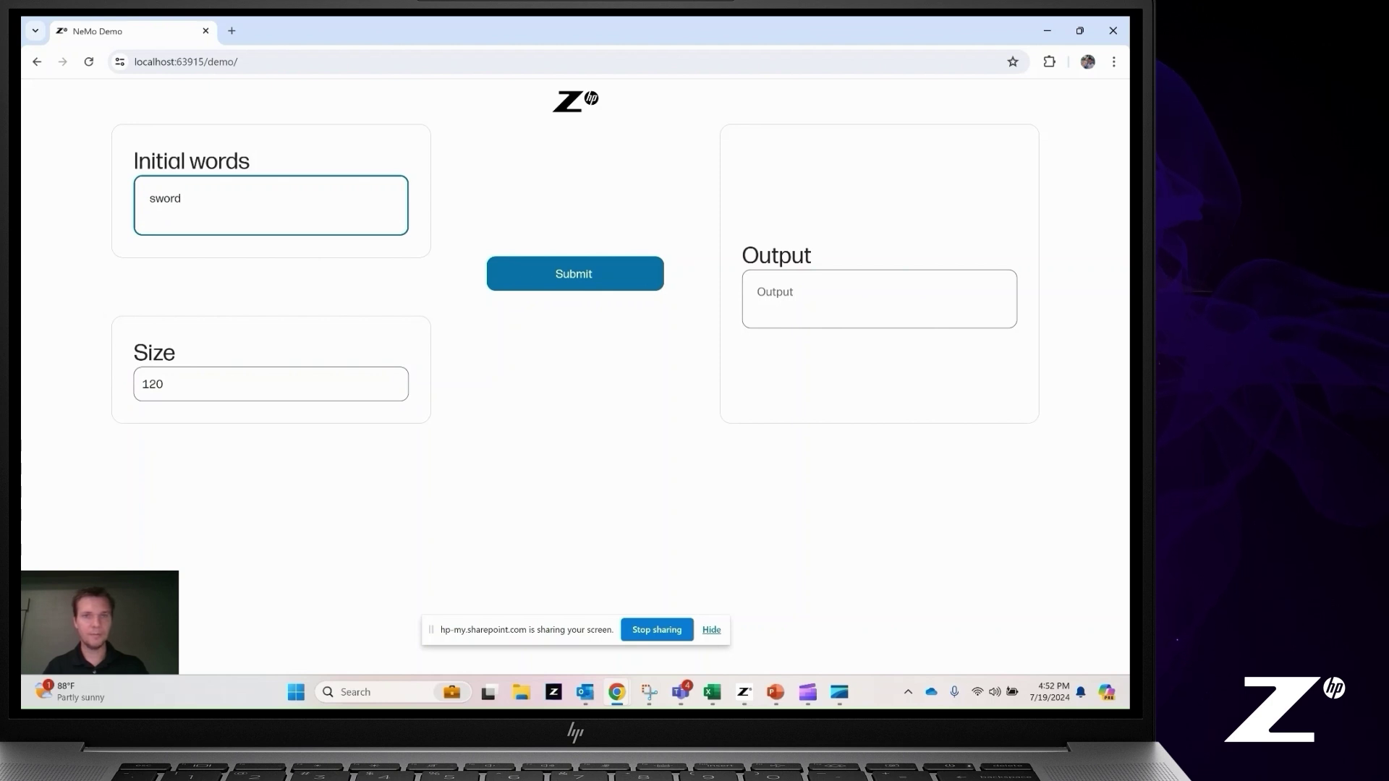
{"action": "key", "text": "Return"}
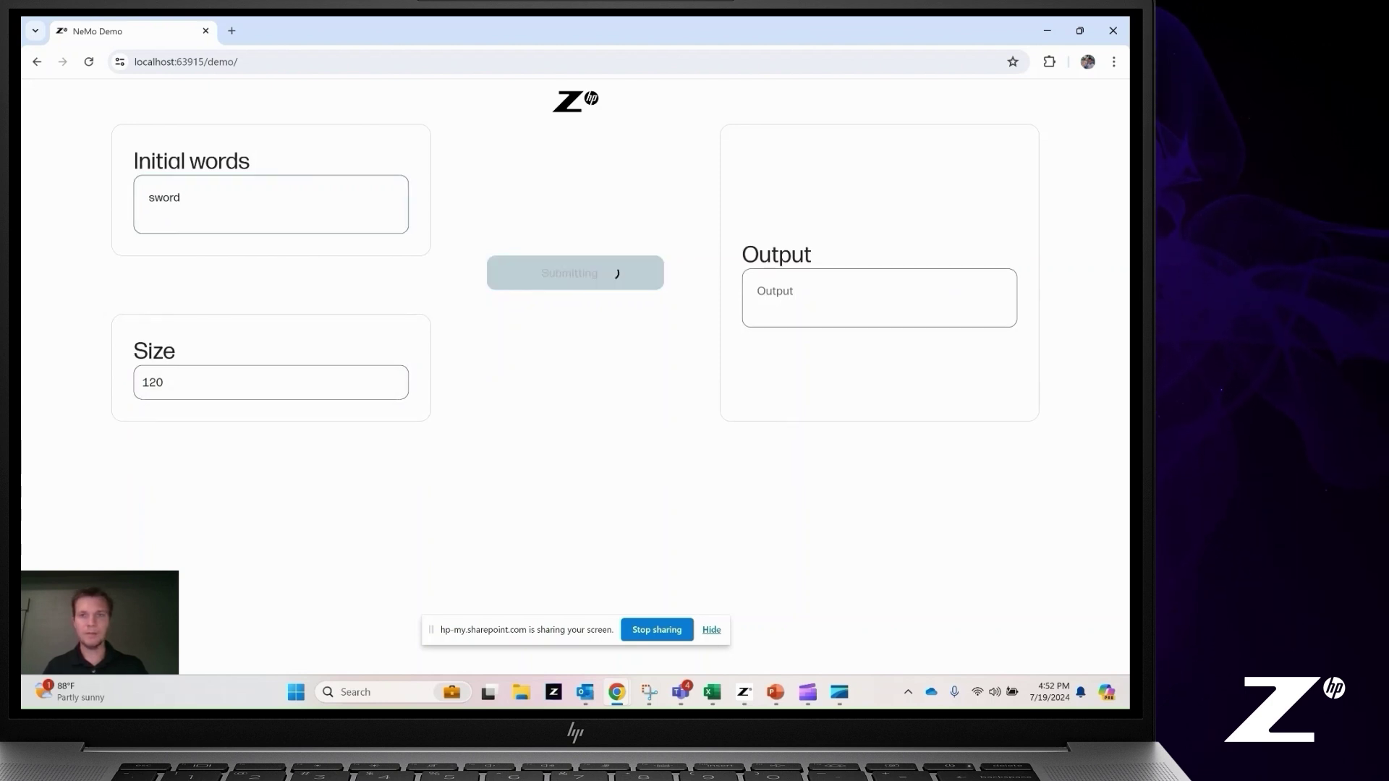